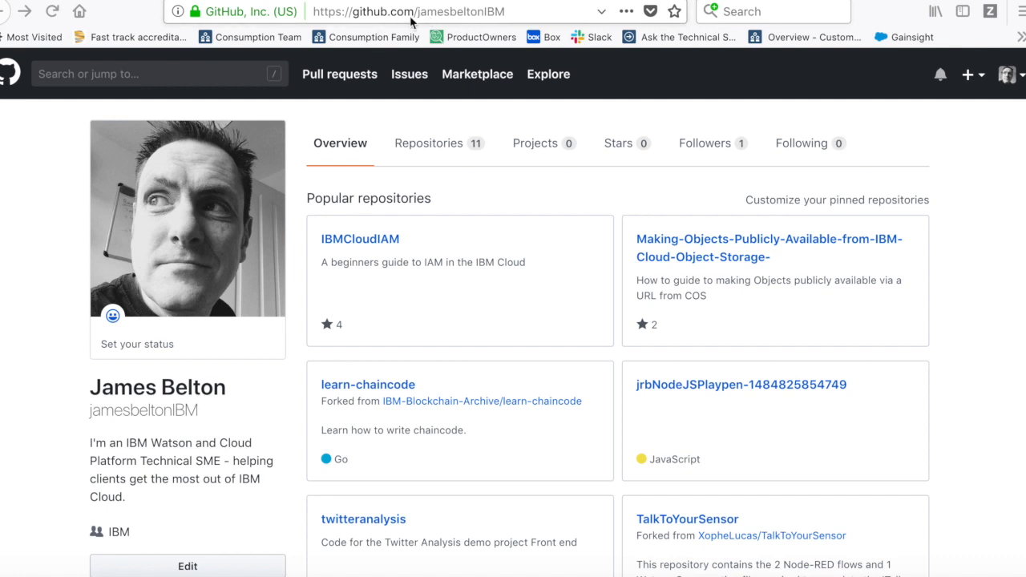
- Open the gettingStartedwithvCentre repository from the profile's Repositories list
{"action": "left_click", "coordinate": [437, 149]}
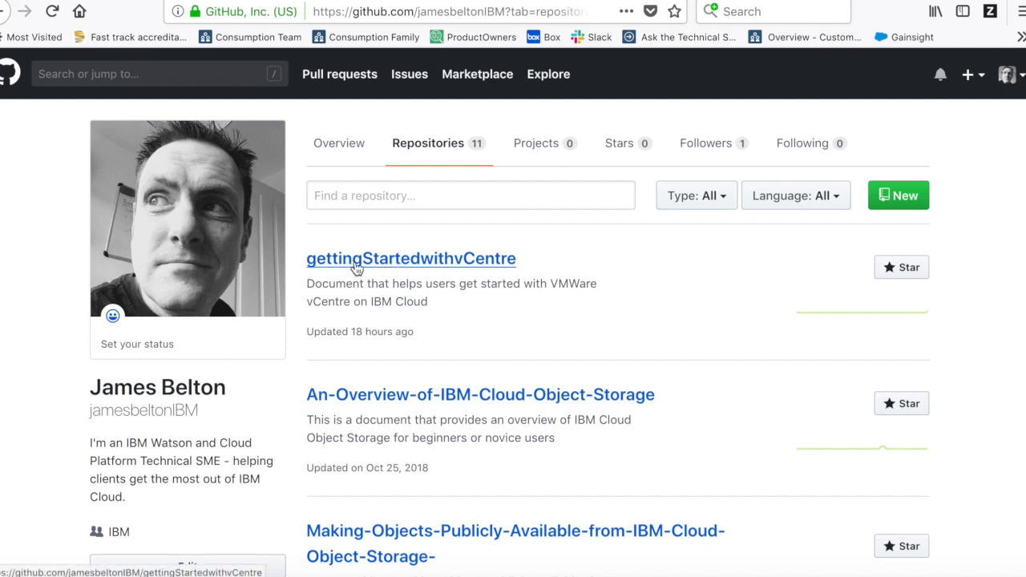
{"action": "left_click", "coordinate": [424, 264]}
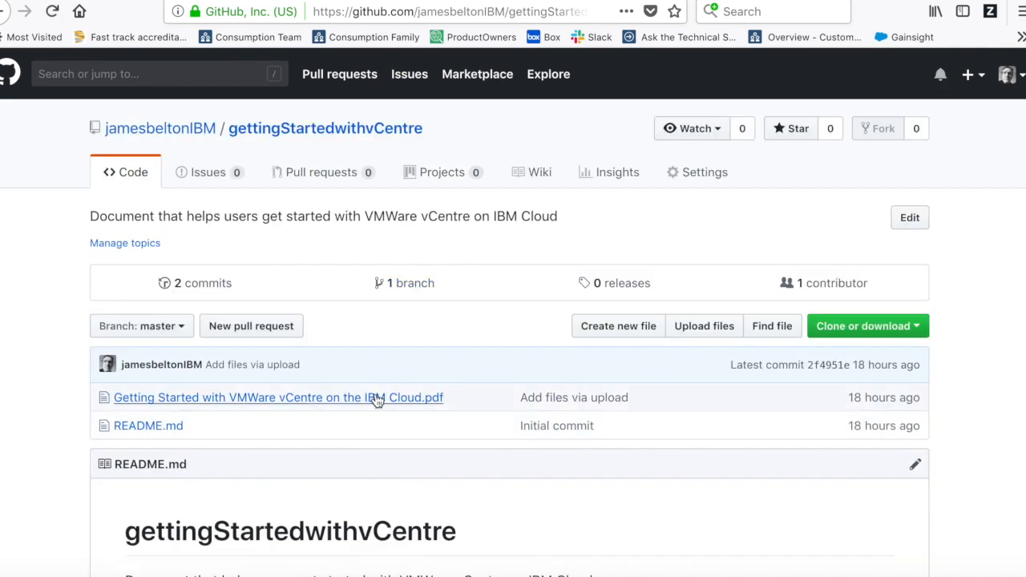
- Open 'Getting Started with VMWare vCentre on the IBM Cloud.pdf' and read through its table of contents
{"action": "left_click", "coordinate": [377, 399]}
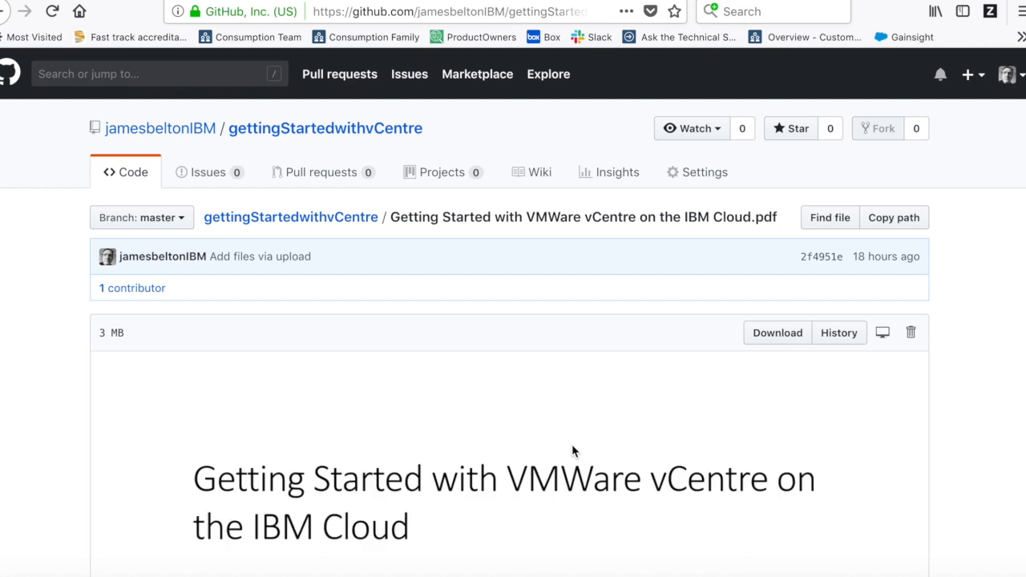
{"action": "scroll", "coordinate": [507, 479], "scroll_direction": "down", "scroll_amount": 2}
{"action": "scroll", "coordinate": [507, 479], "scroll_direction": "down", "scroll_amount": 10}
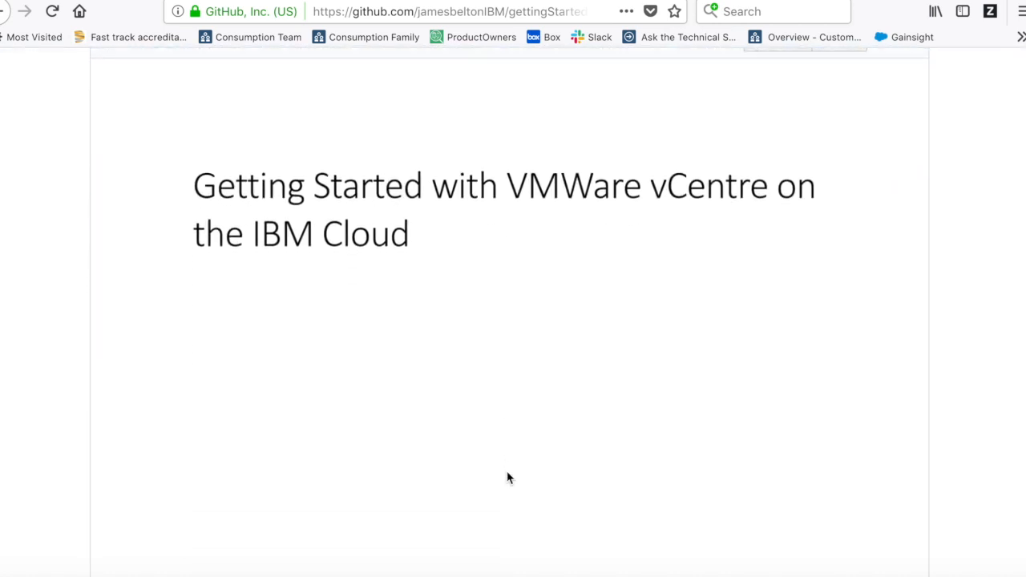
{"action": "scroll", "coordinate": [507, 479], "scroll_direction": "down", "scroll_amount": 12}
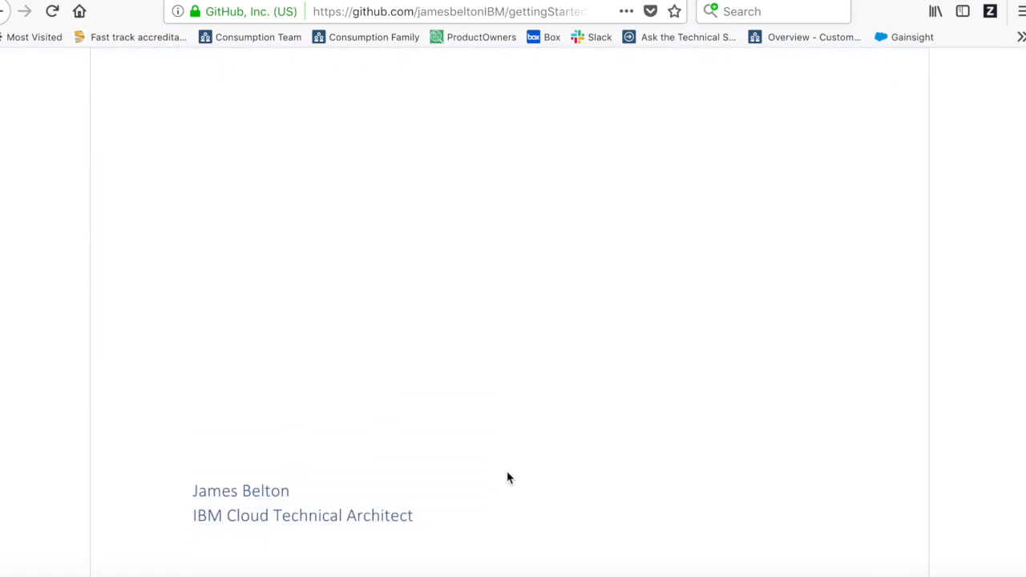
{"action": "scroll", "coordinate": [507, 479], "scroll_direction": "down", "scroll_amount": 12}
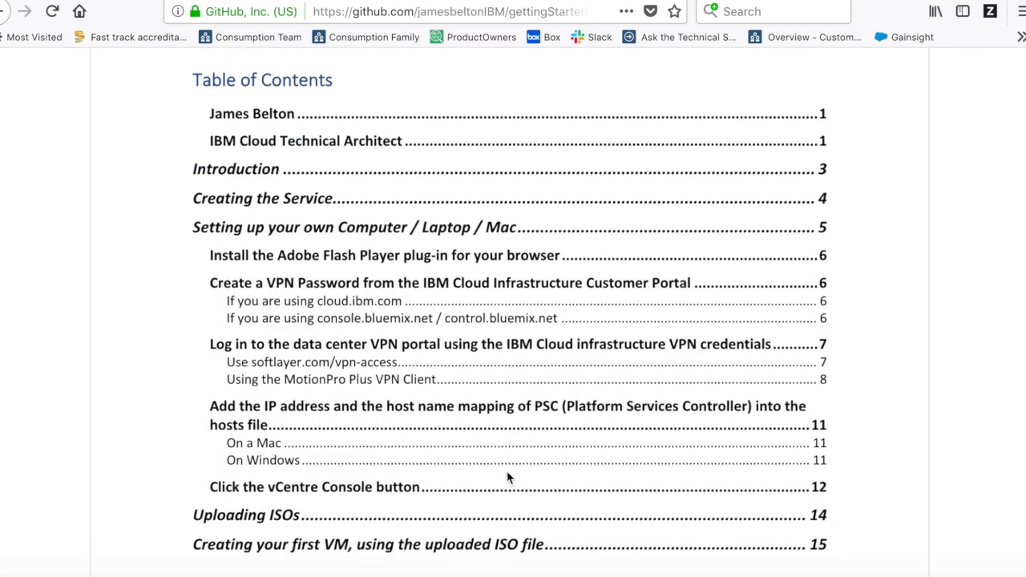
{"action": "scroll", "coordinate": [507, 479], "scroll_direction": "up", "scroll_amount": 1}
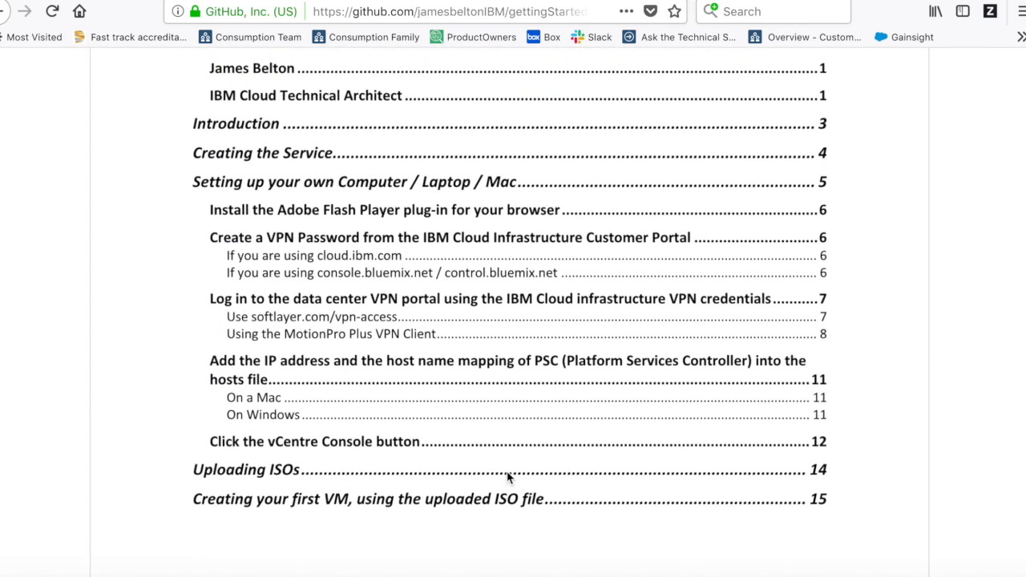
{"action": "scroll", "coordinate": [507, 479], "scroll_direction": "down", "scroll_amount": 1}
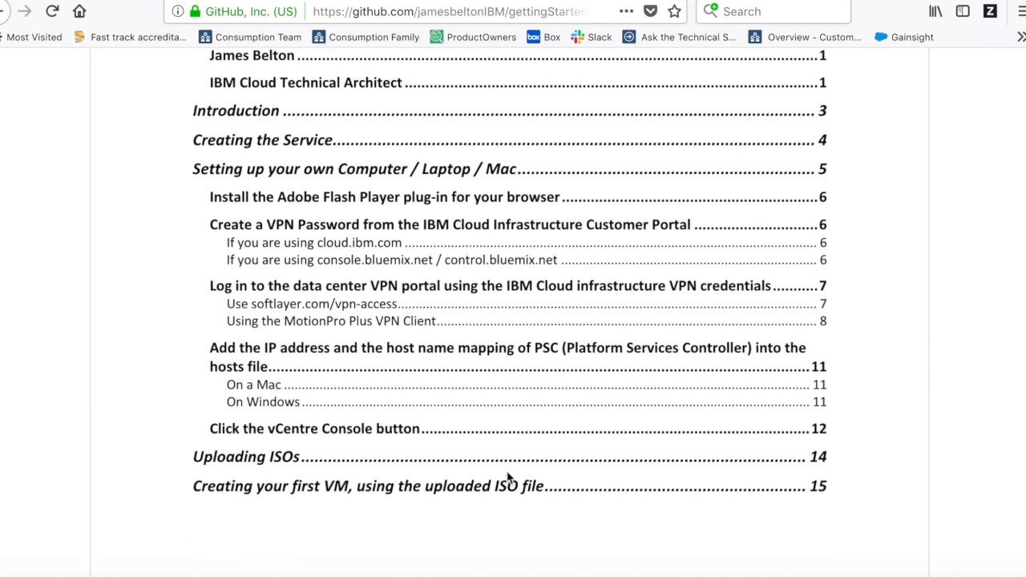
{"action": "scroll", "coordinate": [507, 479], "scroll_direction": "down", "scroll_amount": 1}
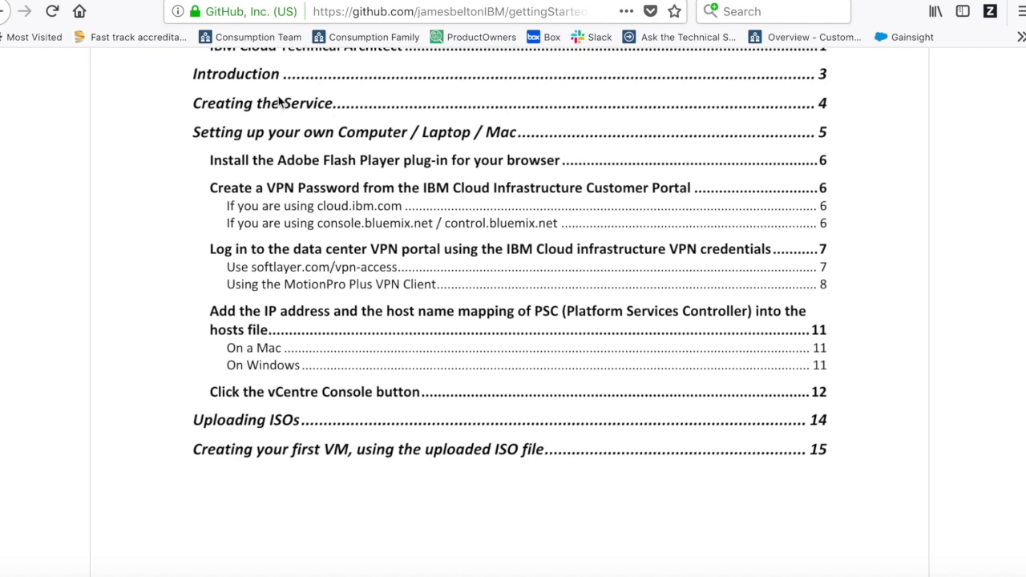
{"action": "scroll", "coordinate": [262, 128], "scroll_direction": "down", "scroll_amount": 1}
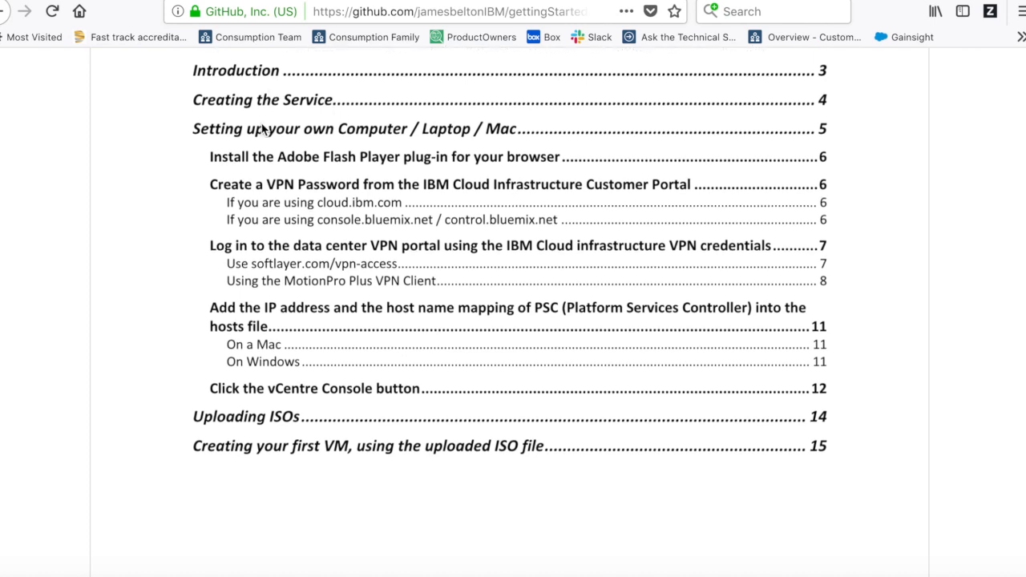
{"action": "scroll", "coordinate": [262, 129], "scroll_direction": "down", "scroll_amount": 1}
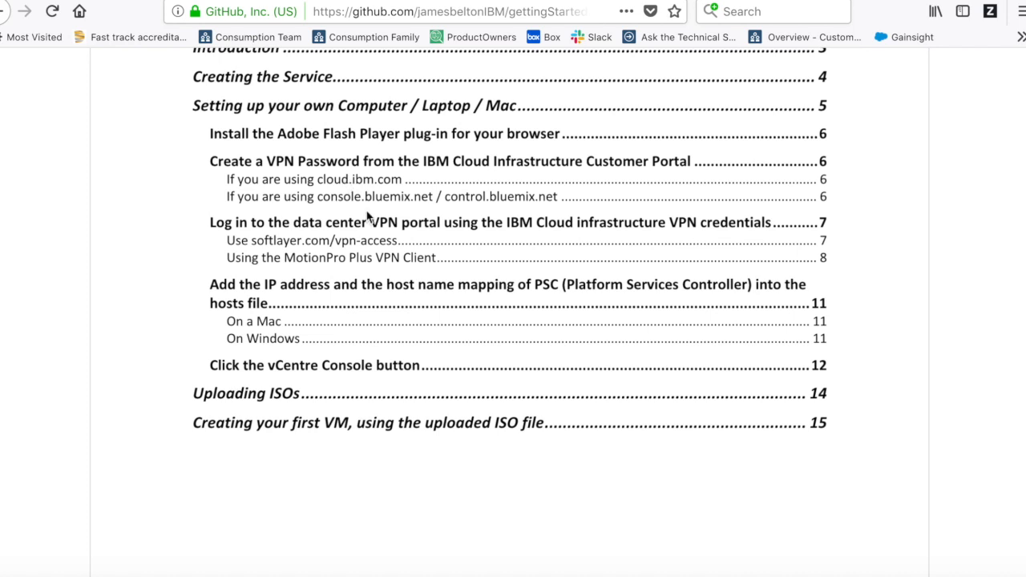
{"action": "scroll", "coordinate": [371, 229], "scroll_direction": "down", "scroll_amount": 1}
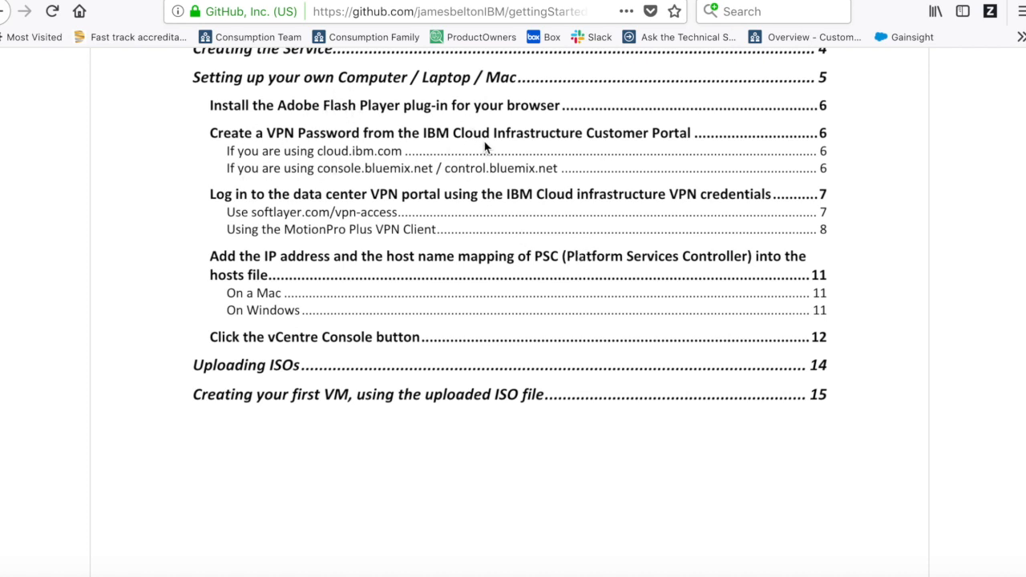
{"action": "scroll", "coordinate": [356, 232], "scroll_direction": "down", "scroll_amount": 1}
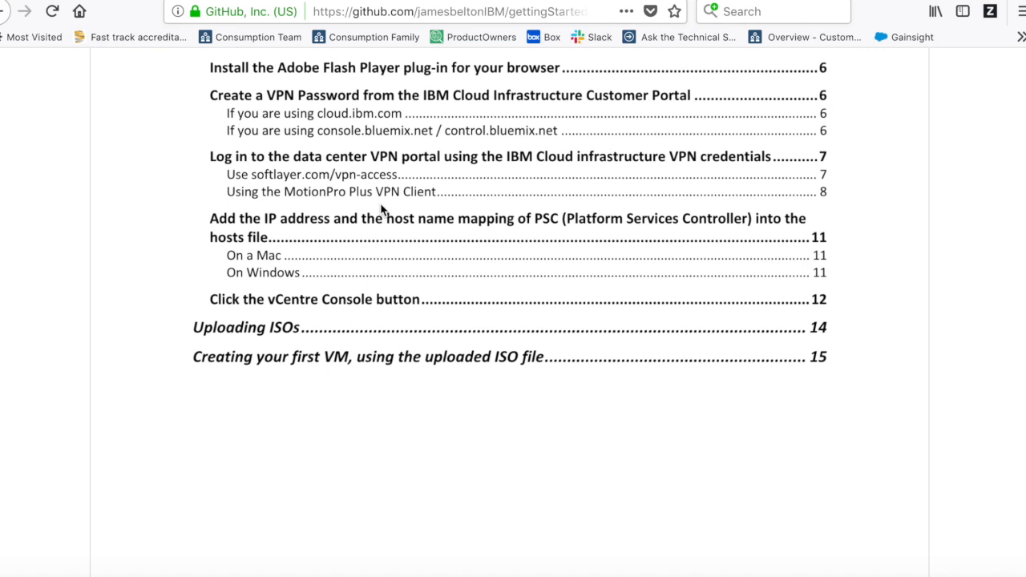
{"action": "scroll", "coordinate": [407, 290], "scroll_direction": "down", "scroll_amount": 2}
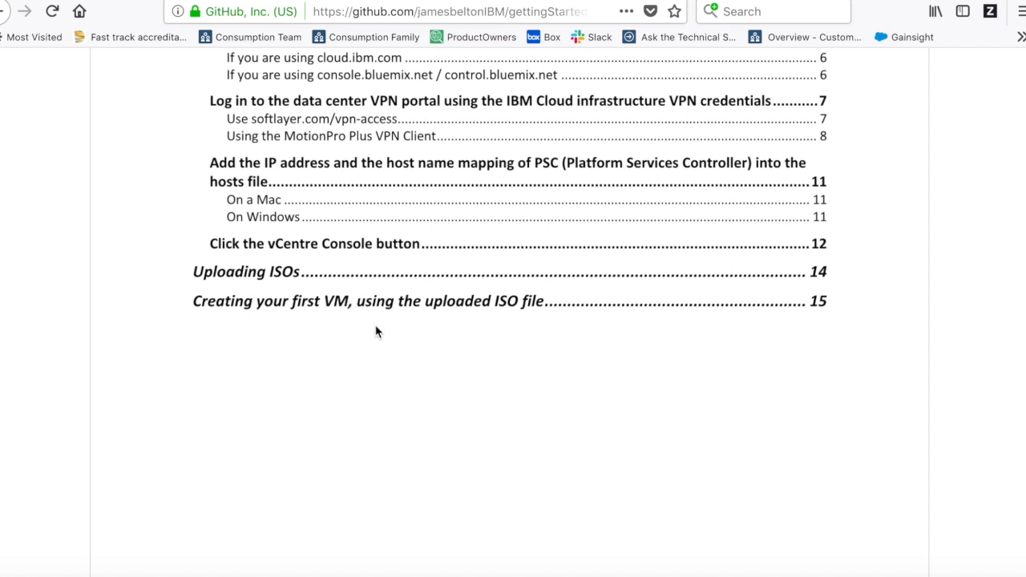
{"action": "scroll", "coordinate": [440, 433], "scroll_direction": "down", "scroll_amount": 1}
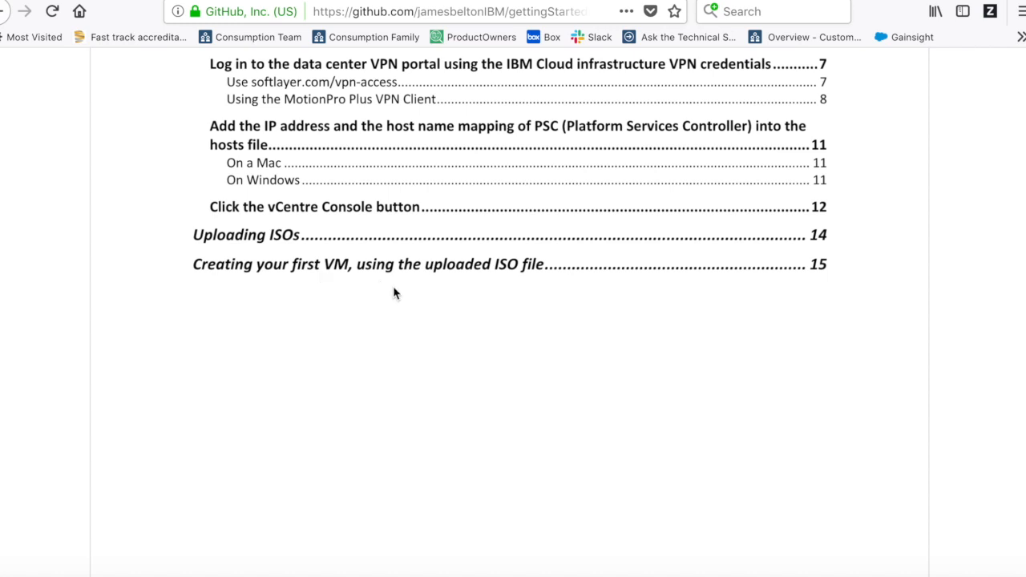
{"action": "scroll", "coordinate": [424, 299], "scroll_direction": "up", "scroll_amount": 5}
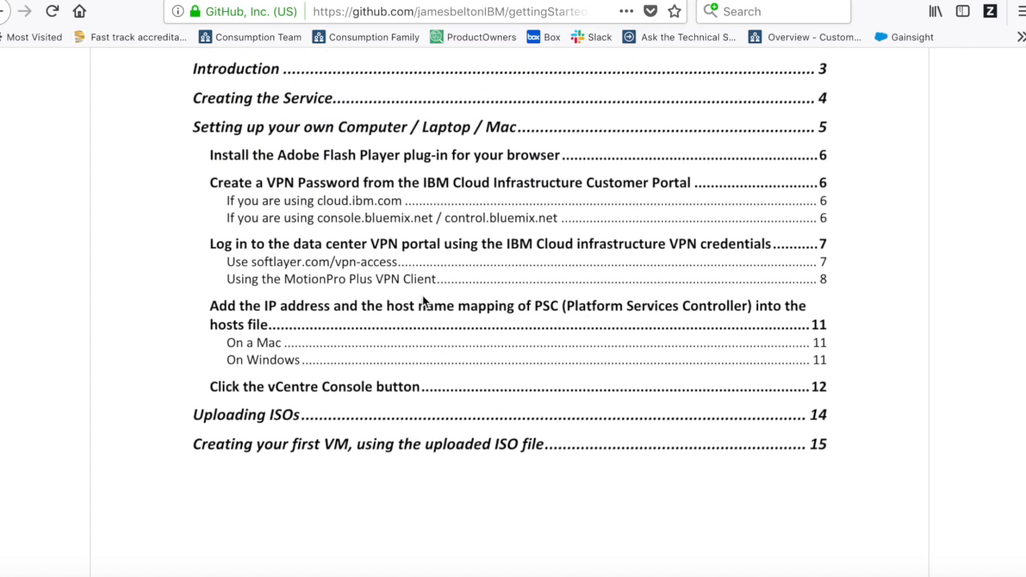
{"action": "scroll", "coordinate": [454, 347], "scroll_direction": "up", "scroll_amount": 15}
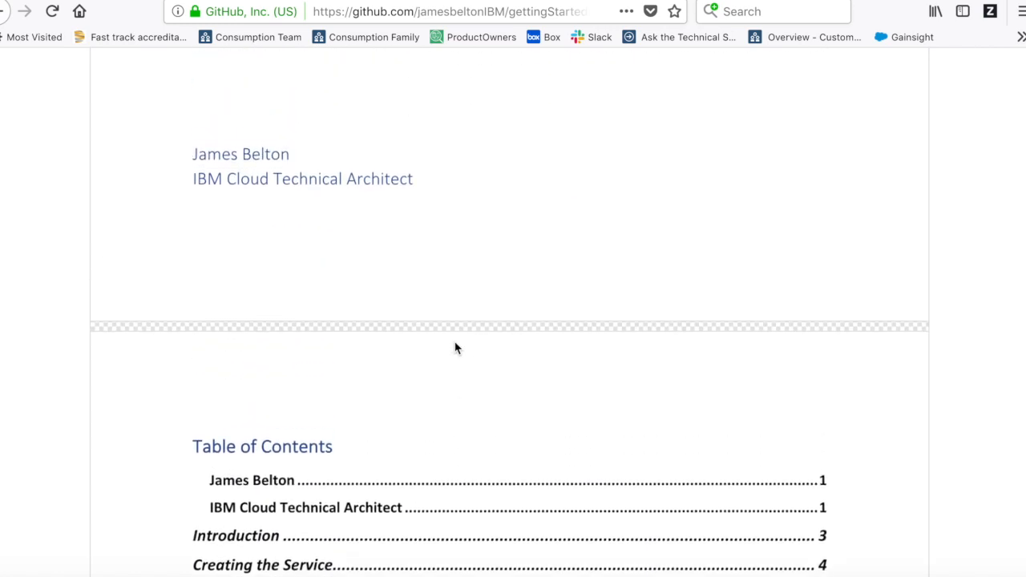
{"action": "scroll", "coordinate": [455, 349], "scroll_direction": "up", "scroll_amount": 10}
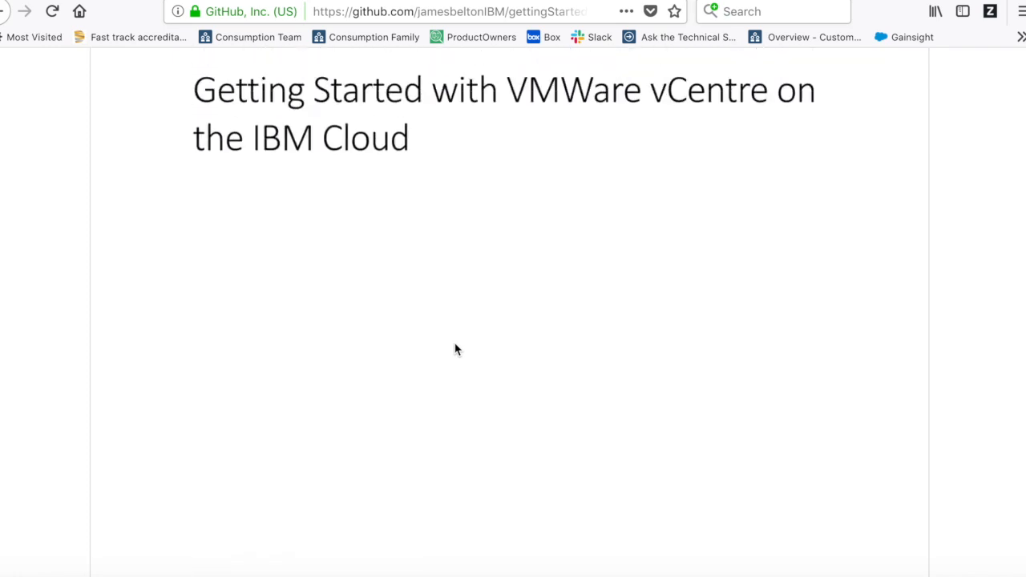
{"action": "scroll", "coordinate": [454, 349], "scroll_direction": "down", "scroll_amount": 2}
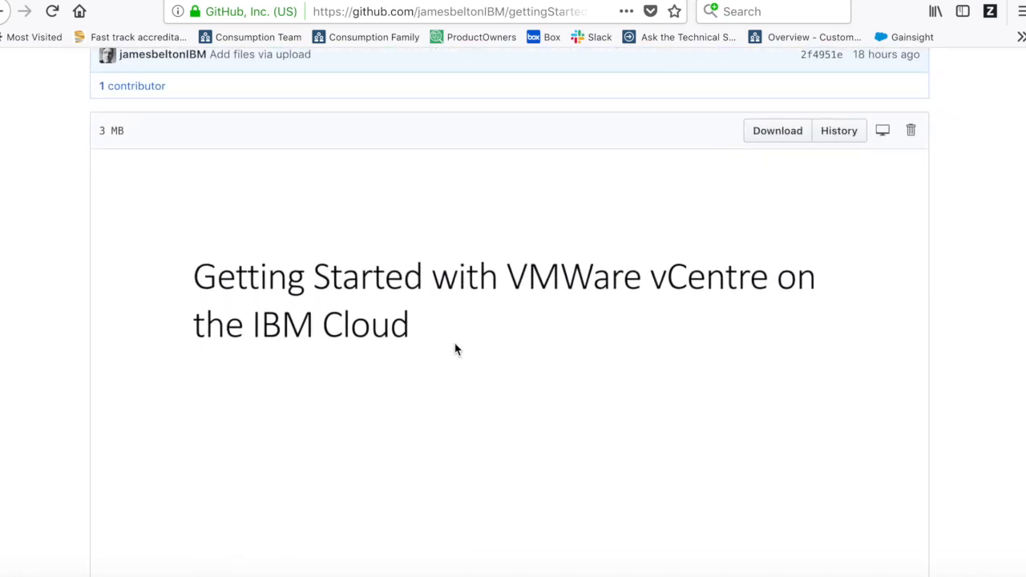
{"action": "scroll", "coordinate": [455, 349], "scroll_direction": "up", "scroll_amount": 5}
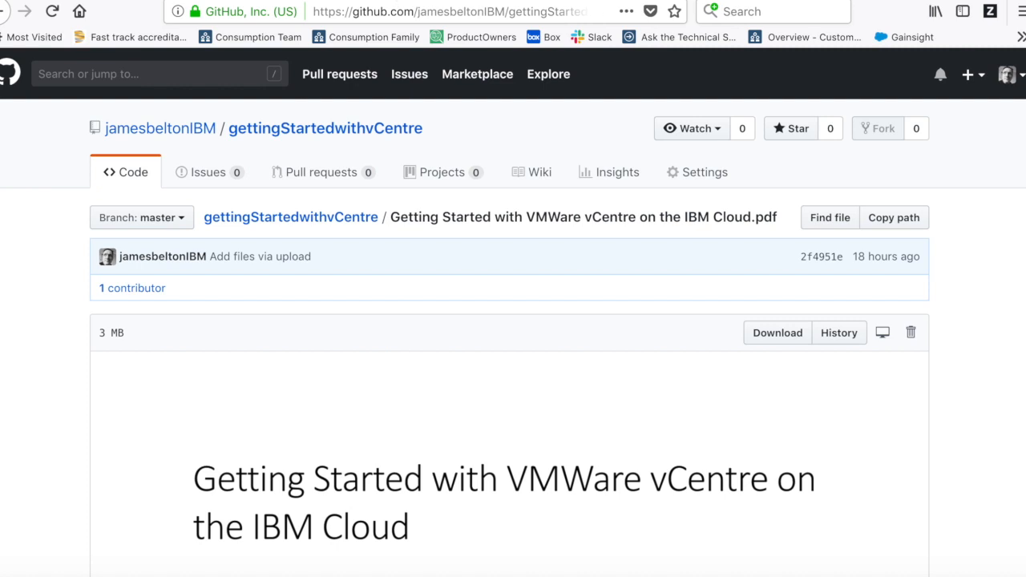
- In the IBM Cloud console, go to VMware Deployed Instances via the navigation menu
{"action": "left_click", "coordinate": [391, 1]}
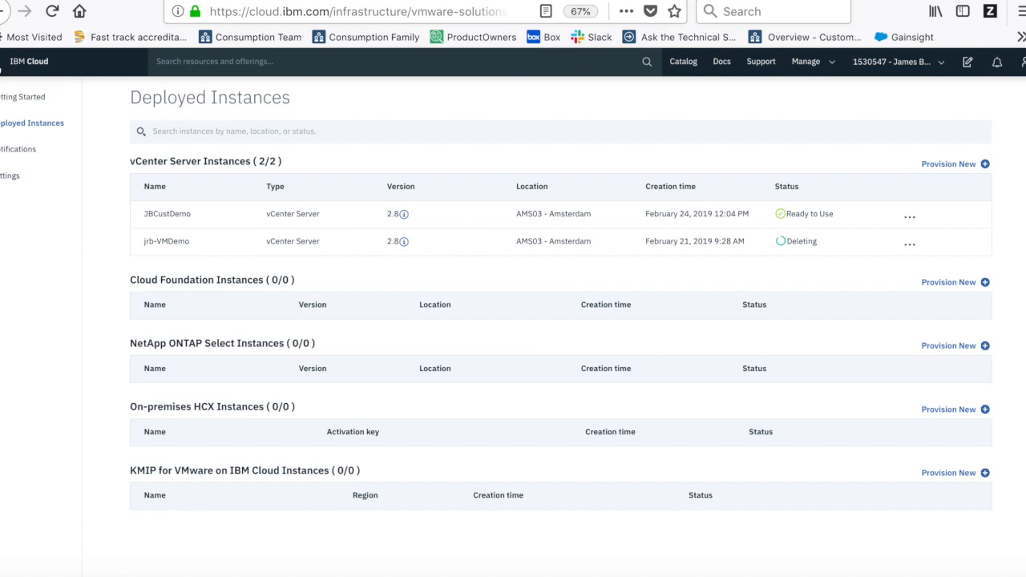
{"action": "left_click", "coordinate": [11, 69]}
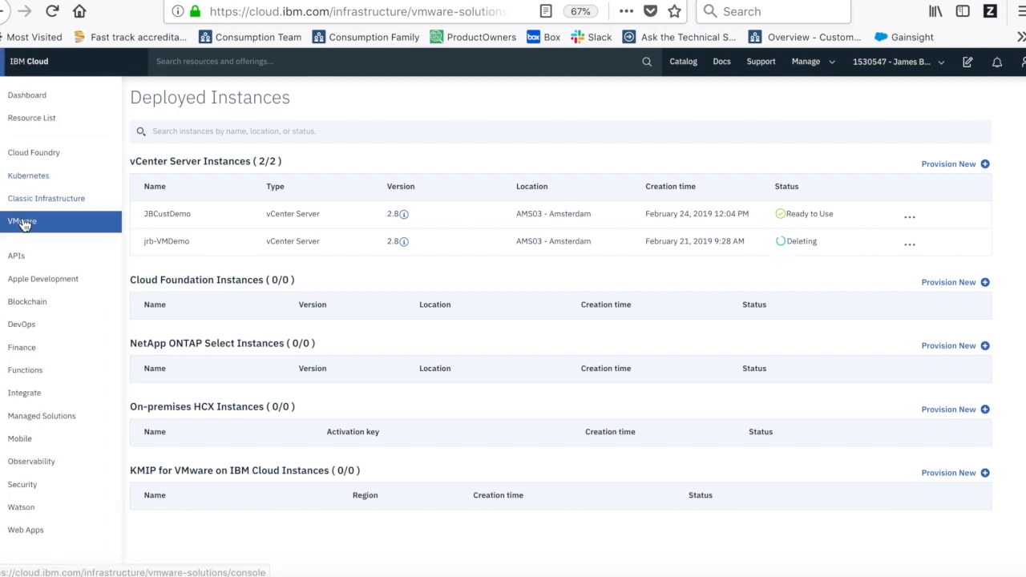
{"action": "left_click", "coordinate": [362, 109]}
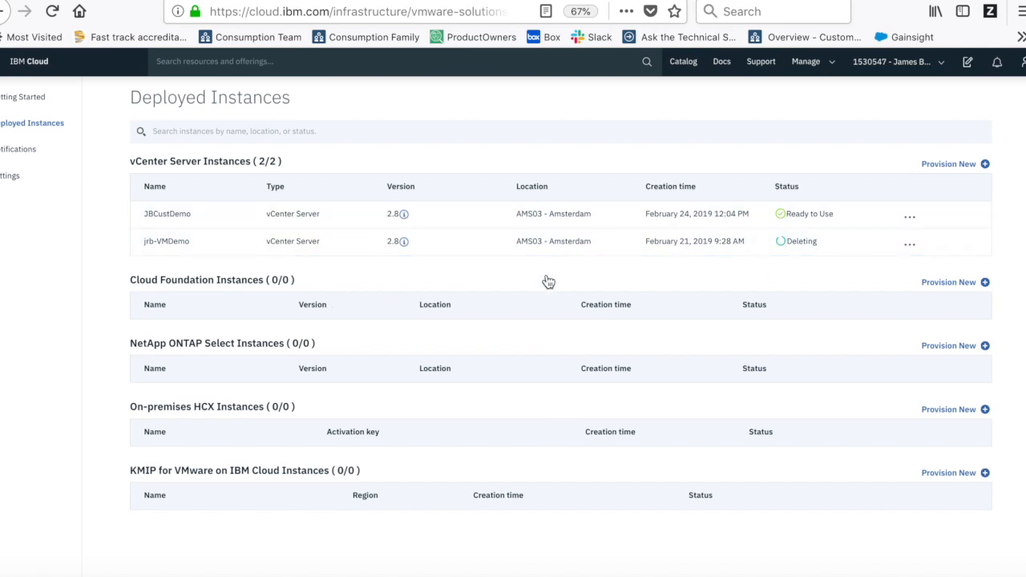
- Launch the vCenter console from the JBCustDemo instance's summary
{"action": "left_click", "coordinate": [172, 221]}
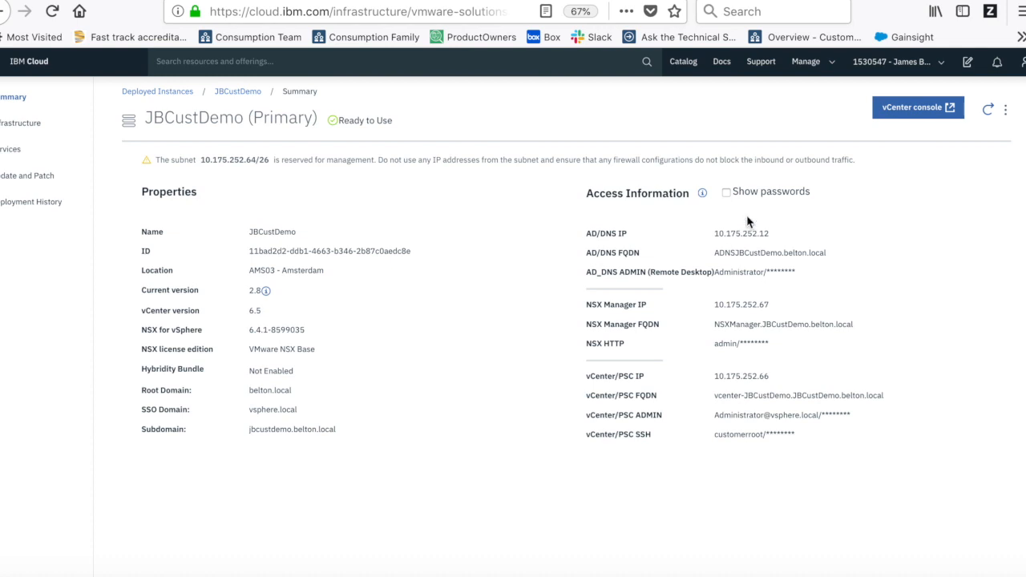
{"action": "mouse_move", "coordinate": [898, 107]}
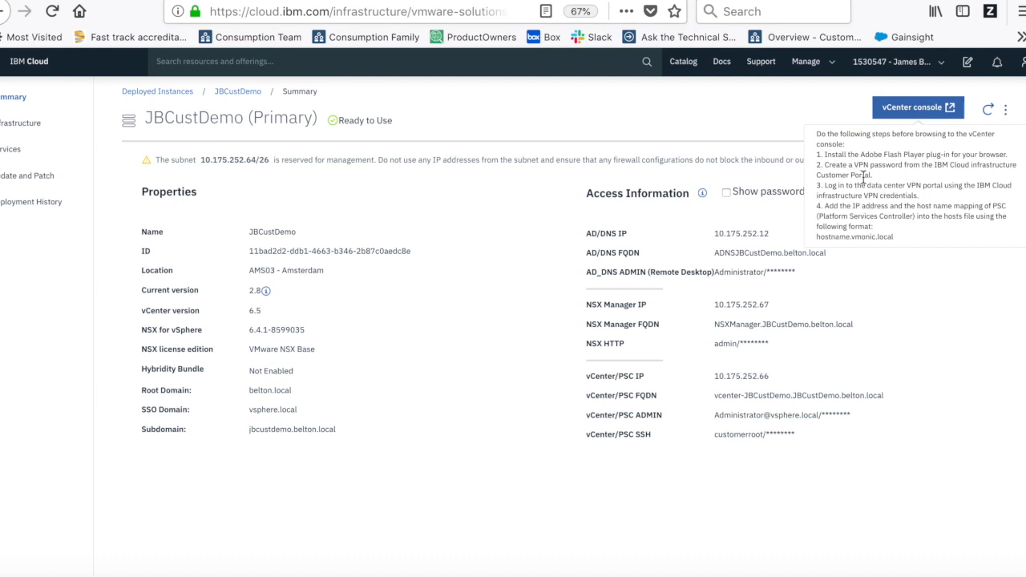
{"action": "left_click", "coordinate": [915, 112]}
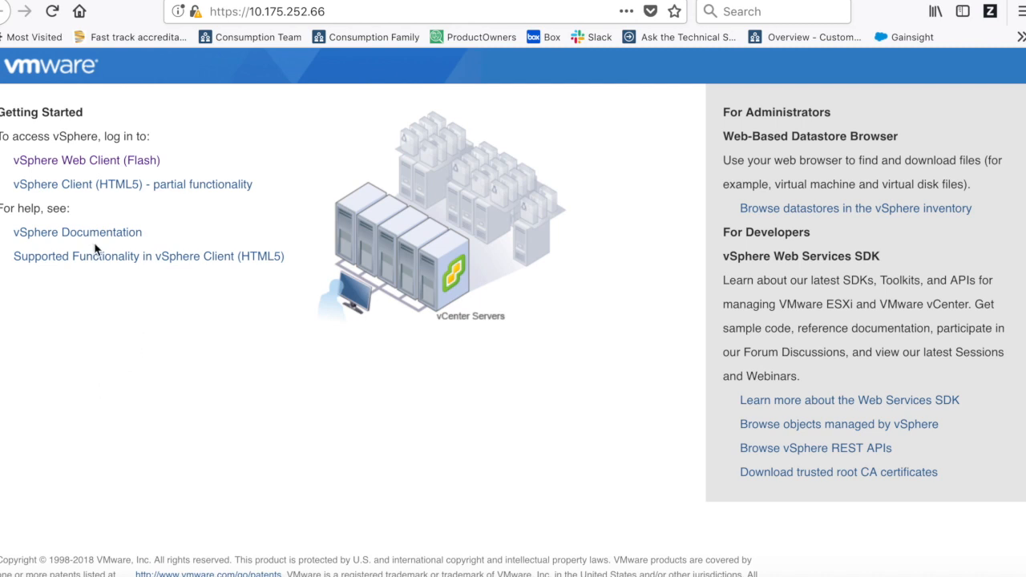
- Load the Flash-based vSphere Web Client, allowing Adobe Flash to run
{"action": "left_click", "coordinate": [101, 165]}
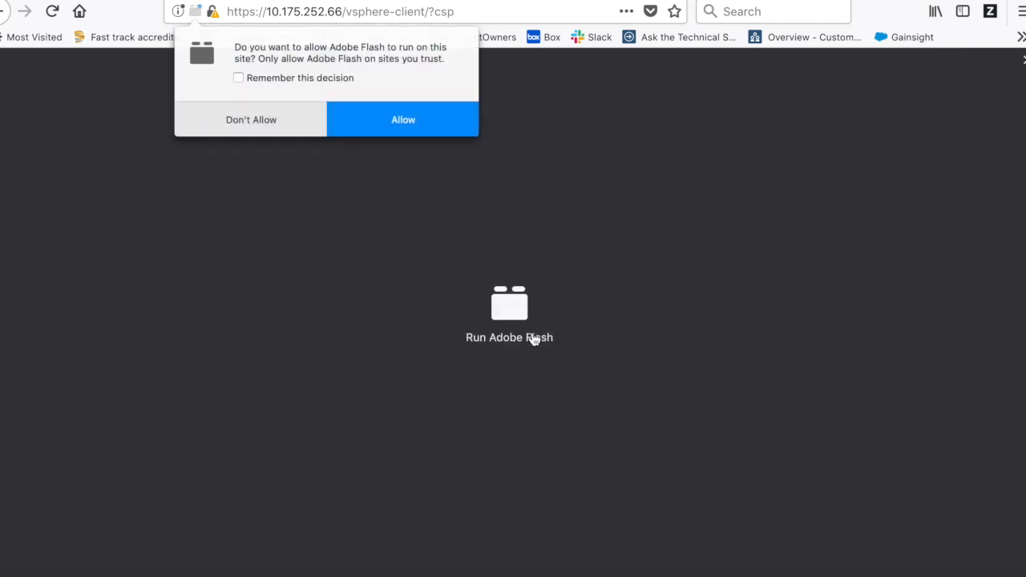
{"action": "left_click", "coordinate": [397, 122]}
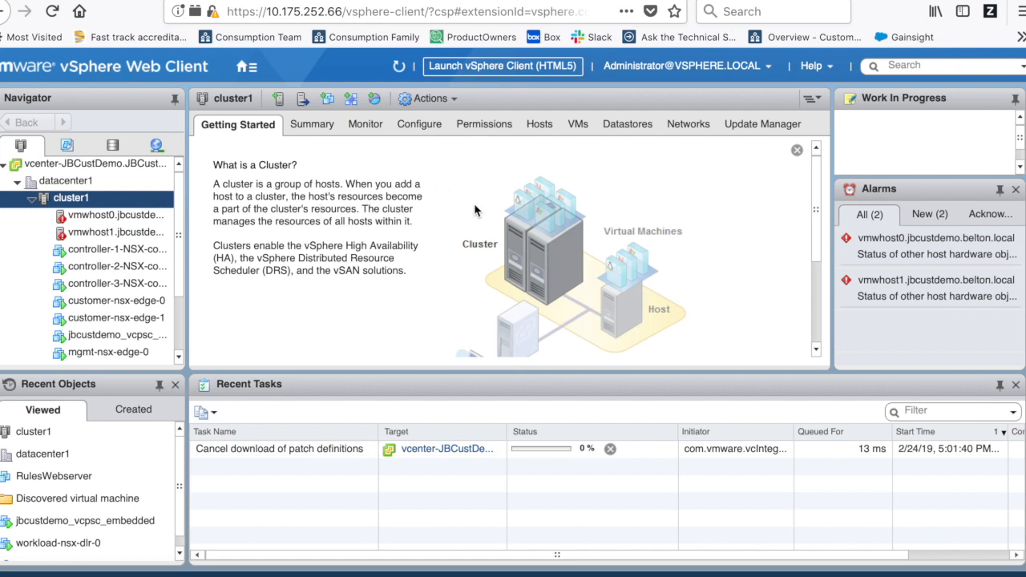
- Show the RulesWebserver VM's Summary: powered off, CentOS 7 (64-bit), on vmwhost1
{"action": "left_click", "coordinate": [123, 478]}
{"action": "scroll", "coordinate": [102, 290], "scroll_direction": "down", "scroll_amount": 3}
{"action": "scroll", "coordinate": [102, 293], "scroll_direction": "down", "scroll_amount": 2}
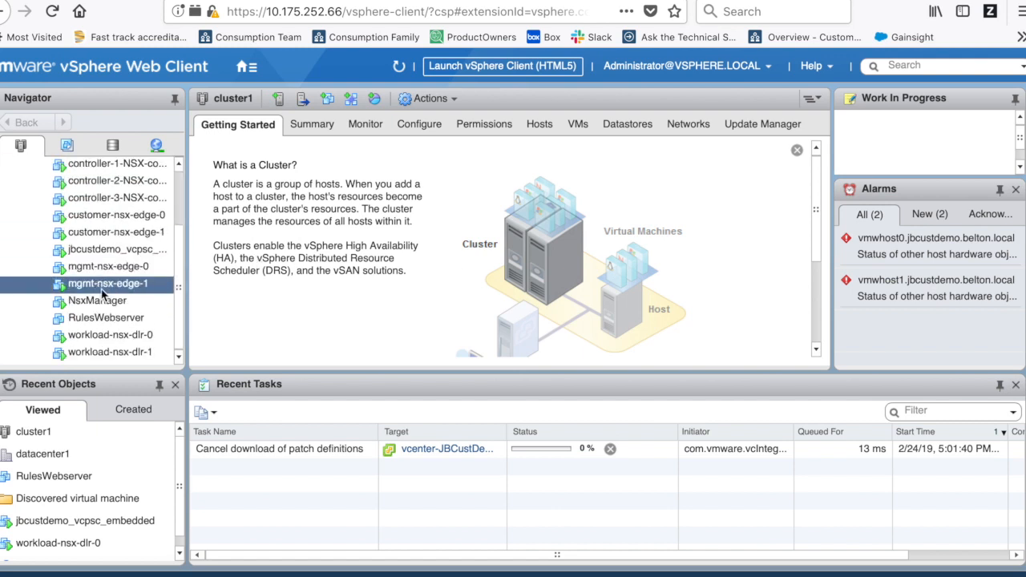
{"action": "scroll", "coordinate": [102, 293], "scroll_direction": "up", "scroll_amount": 4}
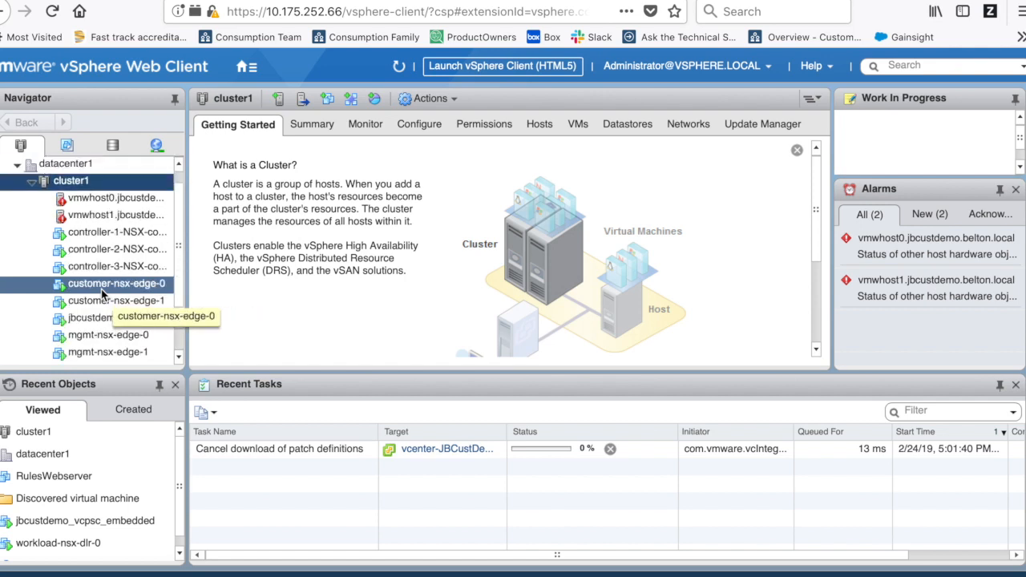
{"action": "scroll", "coordinate": [102, 293], "scroll_direction": "down", "scroll_amount": 1}
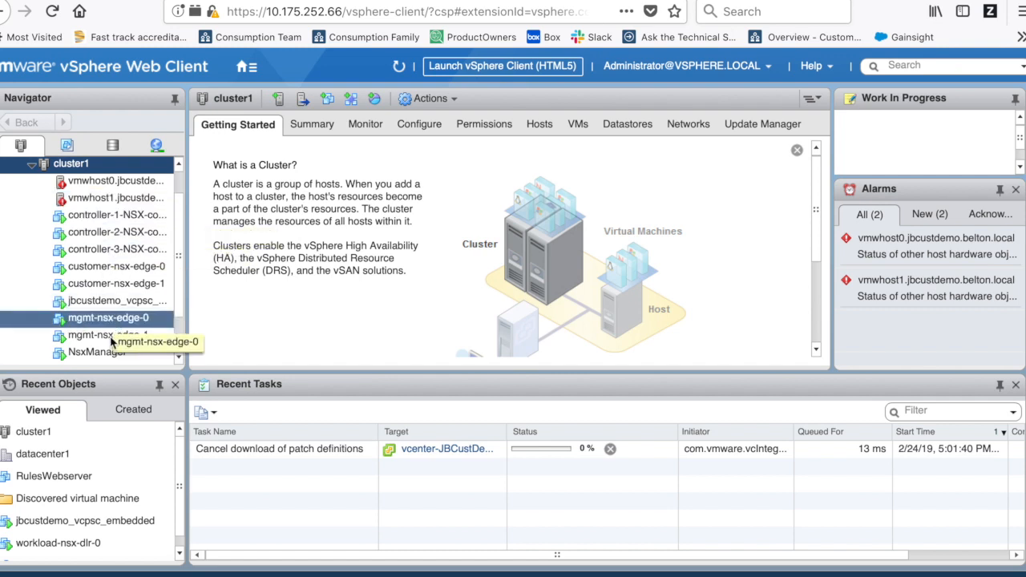
{"action": "scroll", "coordinate": [95, 345], "scroll_direction": "down", "scroll_amount": 3}
{"action": "left_click", "coordinate": [95, 319]}
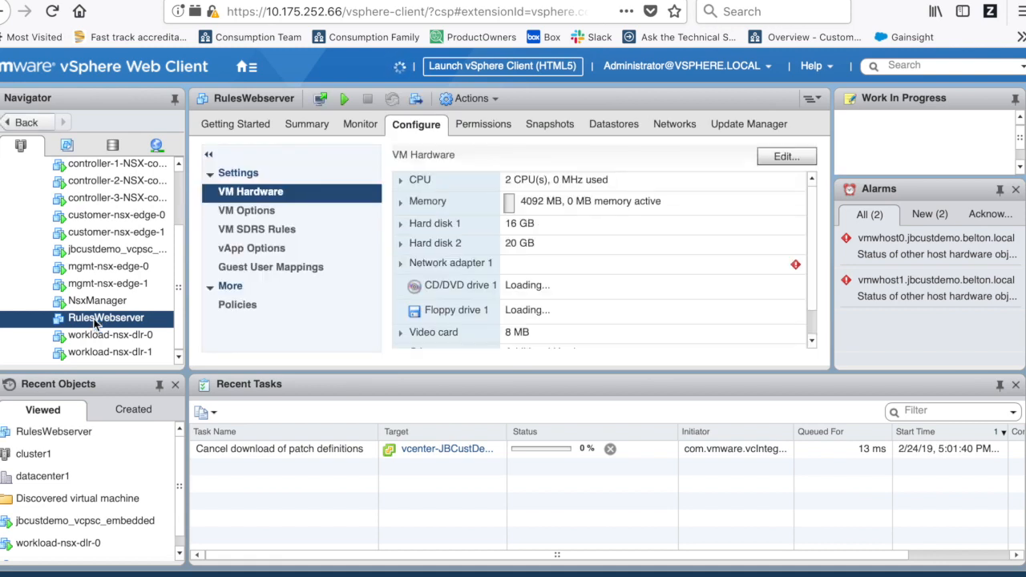
{"action": "scroll", "coordinate": [96, 266], "scroll_direction": "up", "scroll_amount": 3}
{"action": "scroll", "coordinate": [96, 266], "scroll_direction": "down", "scroll_amount": 3}
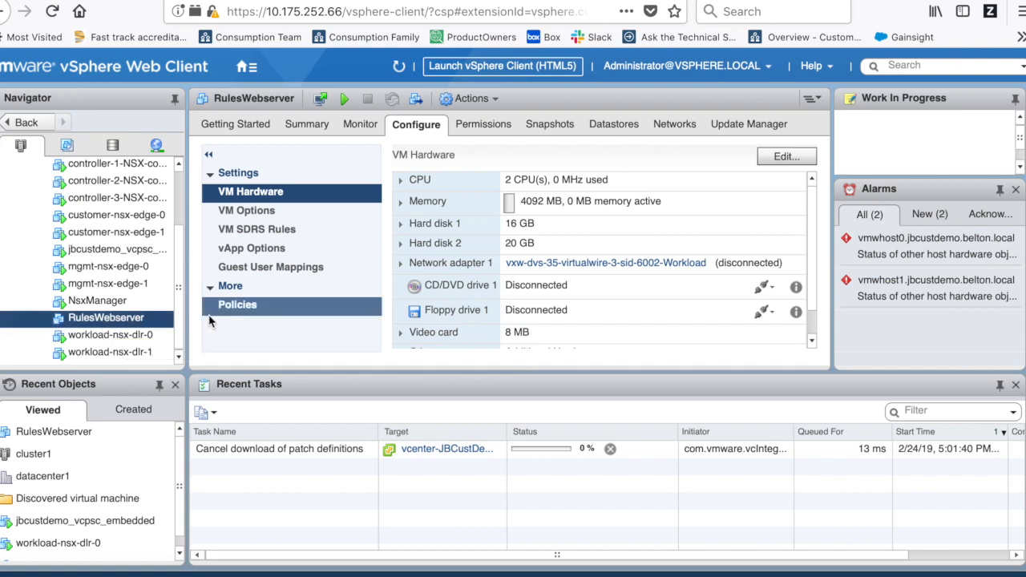
{"action": "left_click", "coordinate": [311, 128]}
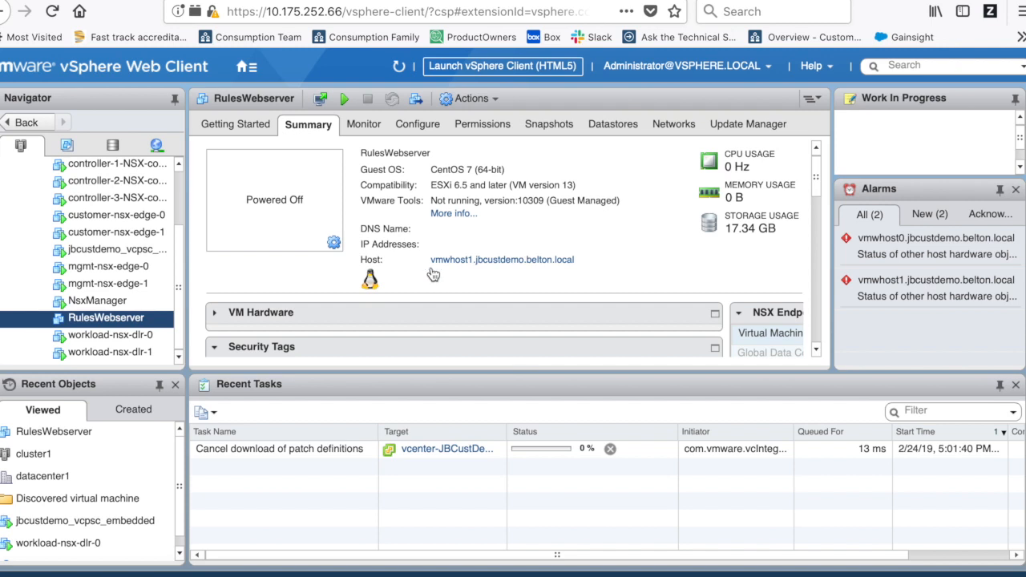
- Power on the RulesWebserver virtual machine from its actions menu
{"action": "right_click", "coordinate": [106, 324]}
{"action": "left_click", "coordinate": [346, 99]}
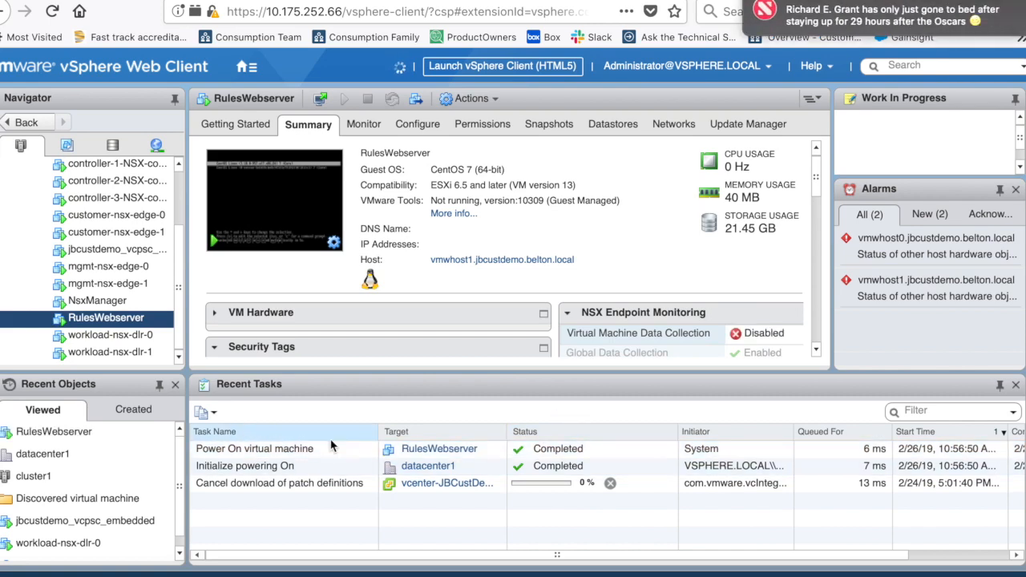
- Open RulesWebserver's web console and log in as root
{"action": "left_click", "coordinate": [268, 207]}
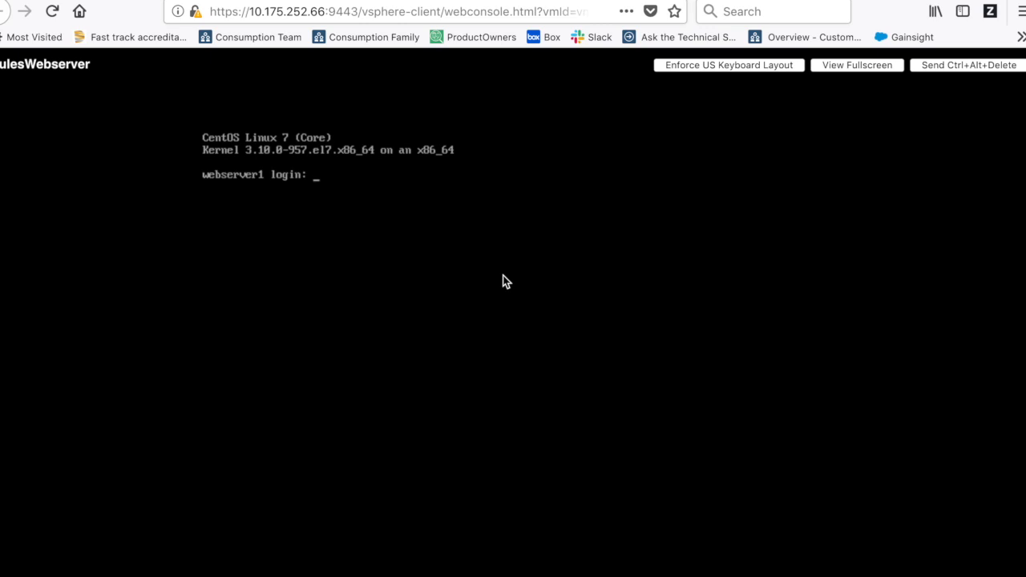
{"action": "left_click", "coordinate": [506, 281]}
{"action": "key", "text": "Return"}
{"action": "key", "text": "Return"}
{"action": "key", "text": "Return"}
{"action": "type", "text": "root"}
{"action": "key", "text": "Return"}
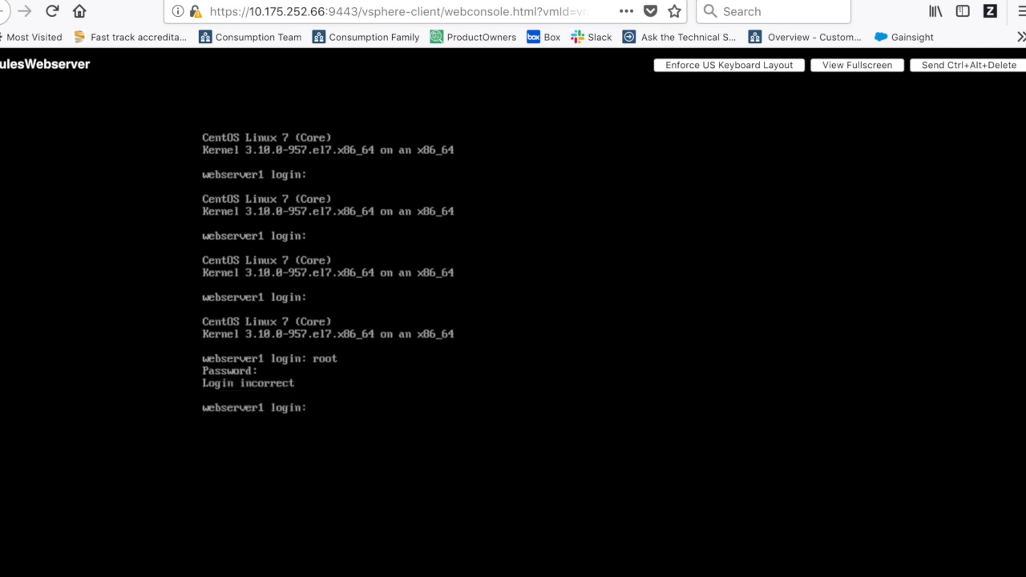
{"action": "type", "text": "oot"}
{"action": "key", "text": "Return"}
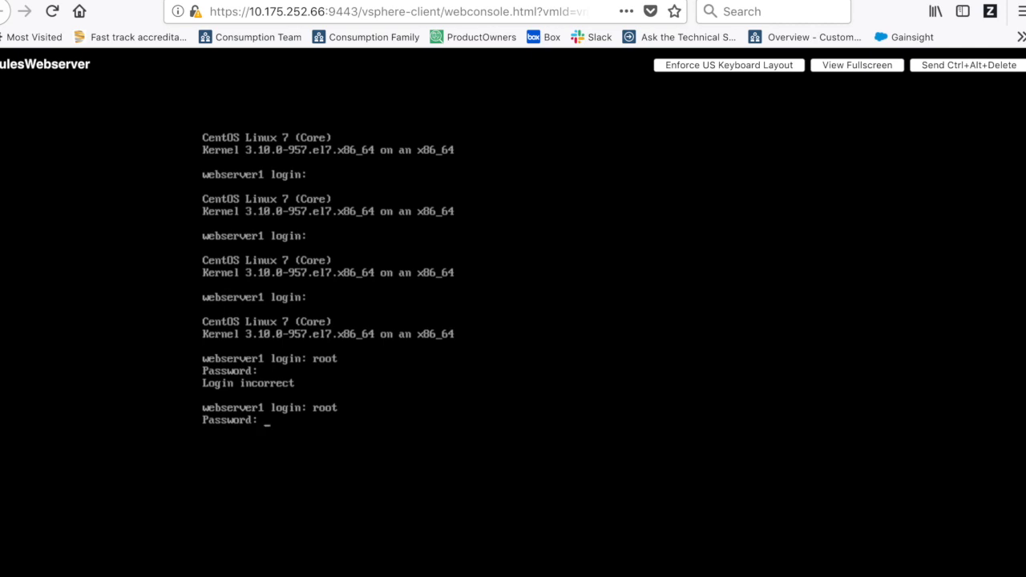
{"action": "key", "text": "Return"}
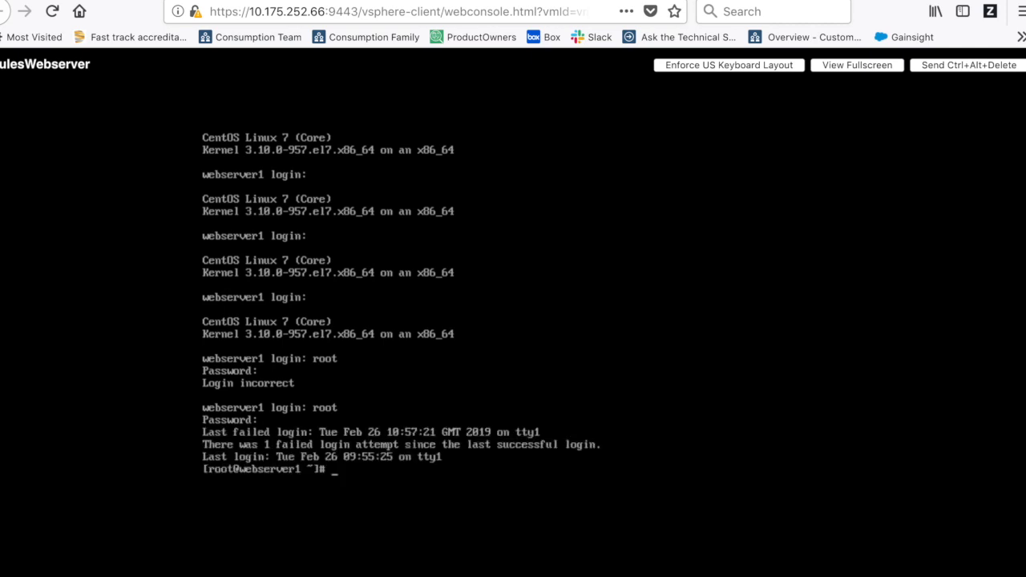
- Run ls -l at the shell, then return to the vSphere Web Client
{"action": "key", "text": "Return"}
{"action": "key", "text": "Return"}
{"action": "type", "text": "ls l"}
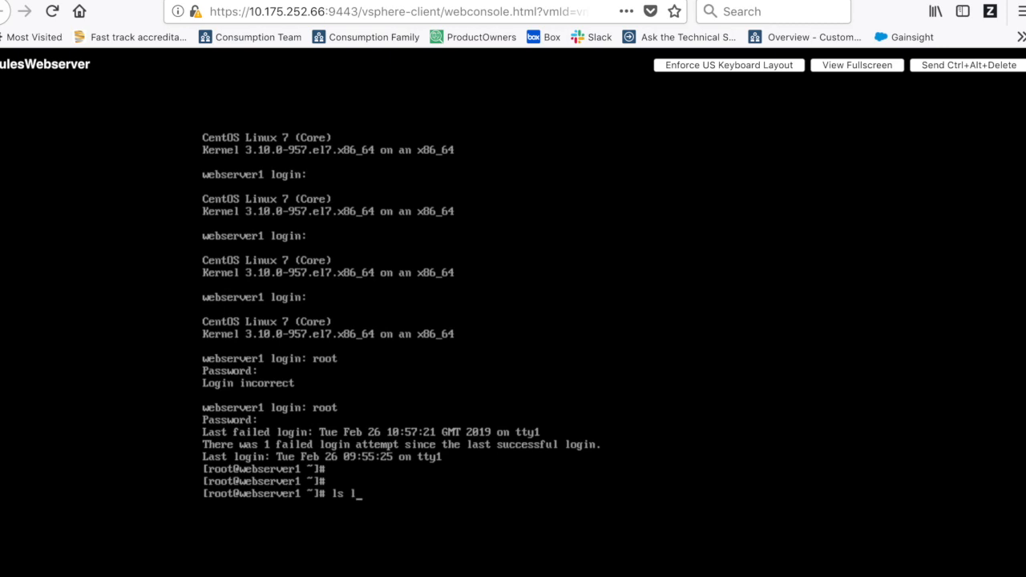
{"action": "key", "text": "BackSpace"}
{"action": "type", "text": "-l"}
{"action": "key", "text": "Return"}
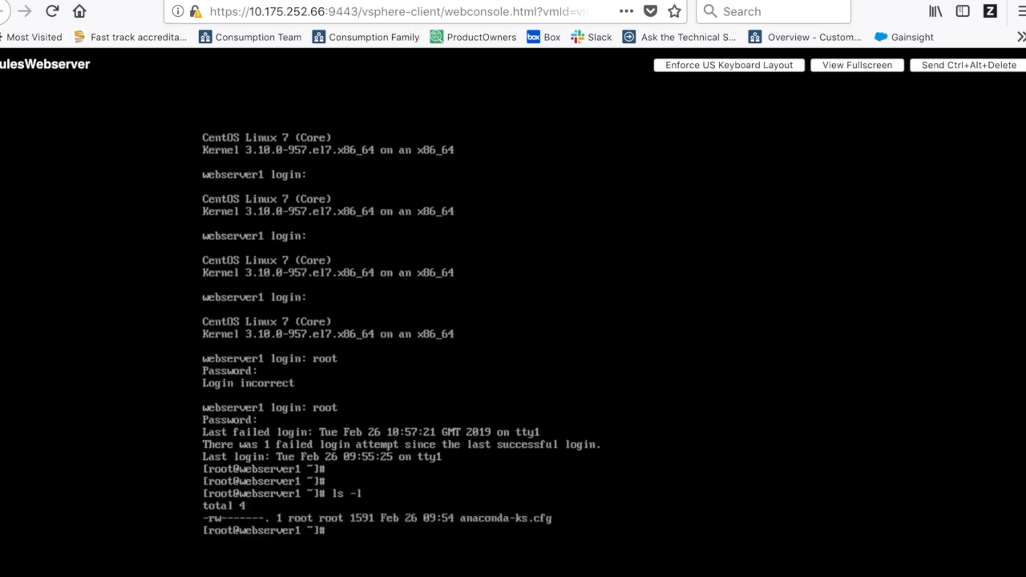
{"action": "key", "text": "Return"}
{"action": "key", "text": "Return"}
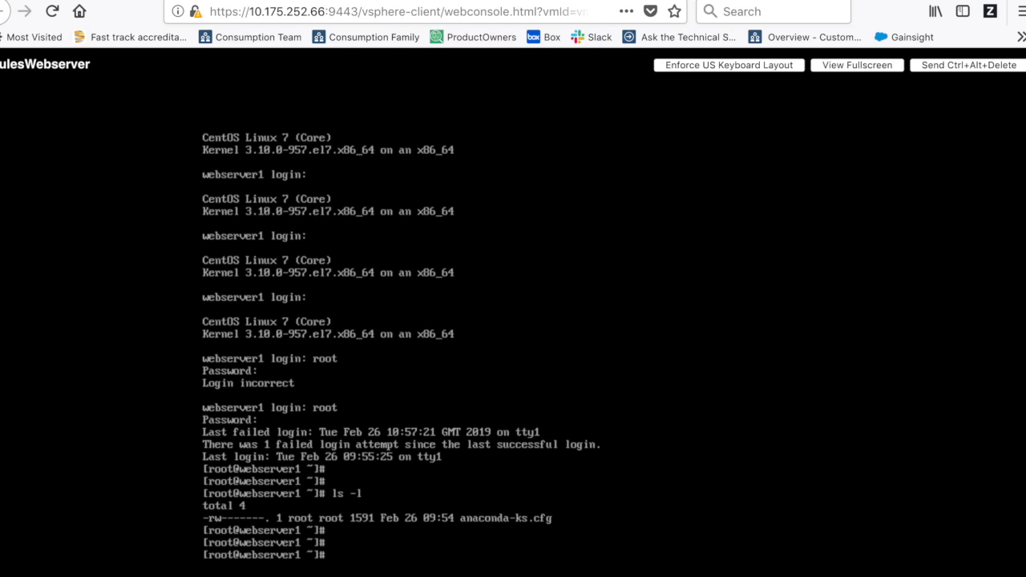
{"action": "key", "text": "ctrl+shift+Tab"}
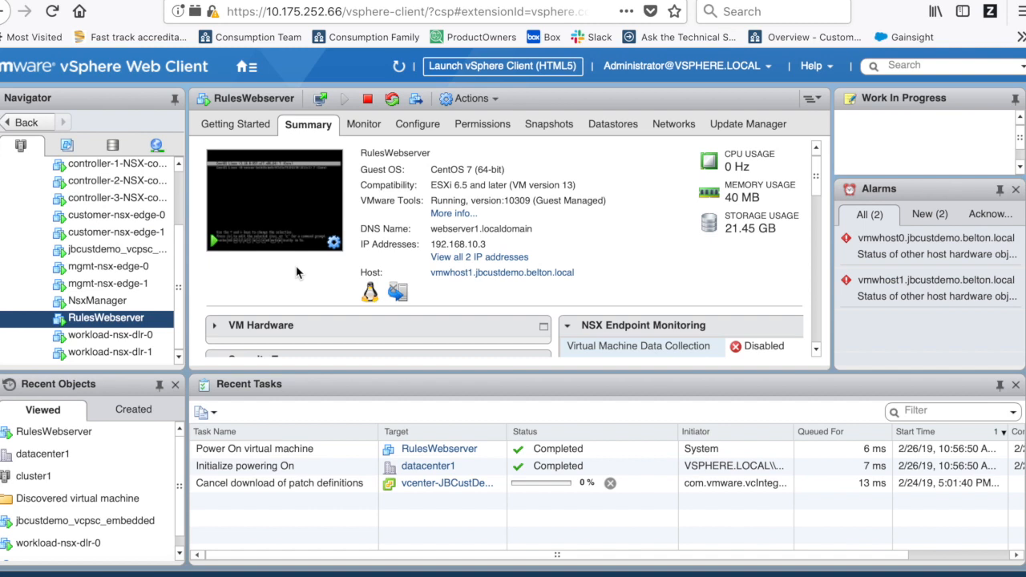
- Start the New Virtual Machine wizard from datacenter1's Actions menu
{"action": "scroll", "coordinate": [64, 289], "scroll_direction": "up", "scroll_amount": 3}
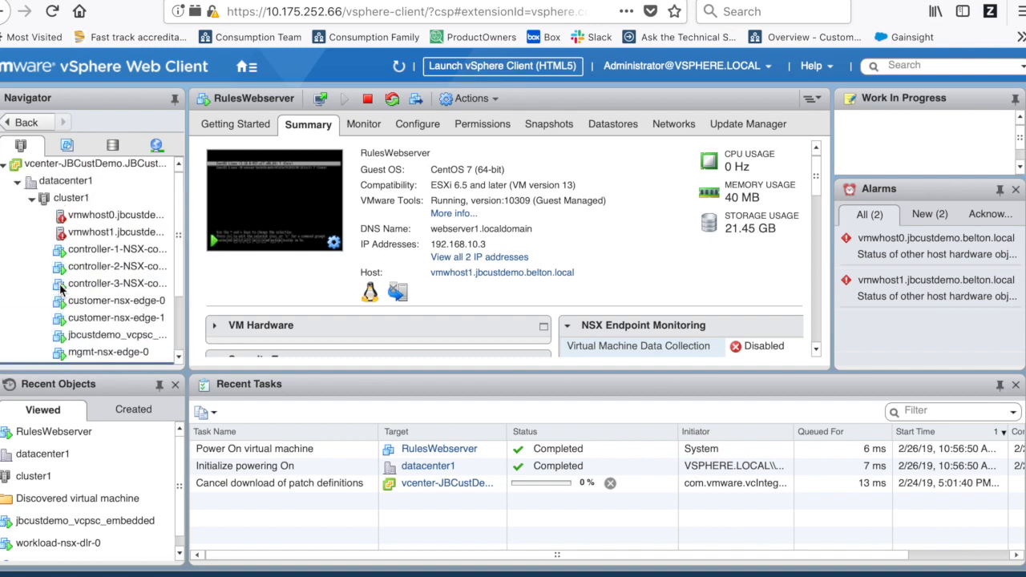
{"action": "left_click", "coordinate": [64, 180]}
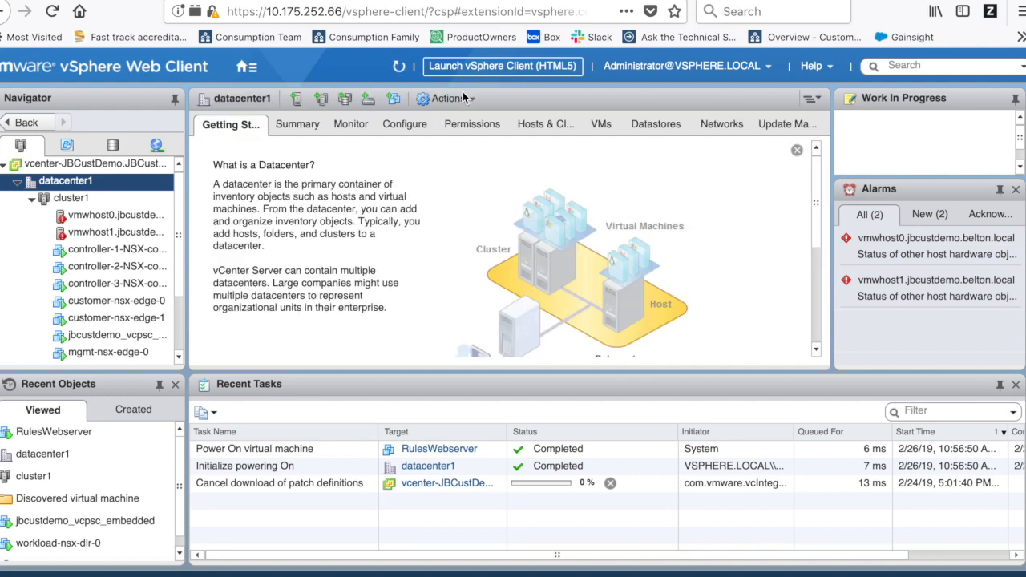
{"action": "left_click", "coordinate": [465, 98]}
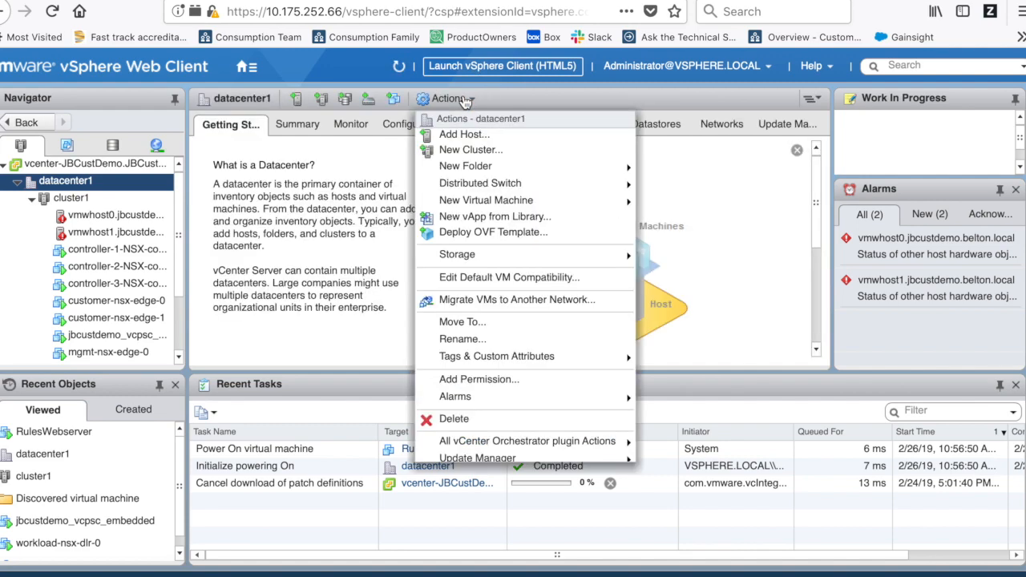
{"action": "mouse_move", "coordinate": [525, 205]}
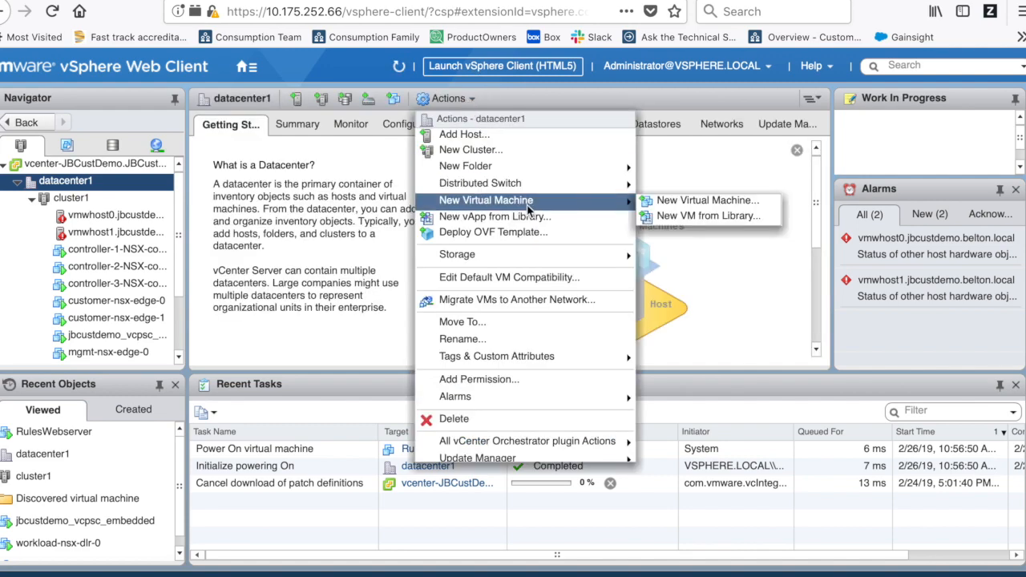
{"action": "left_click", "coordinate": [685, 201]}
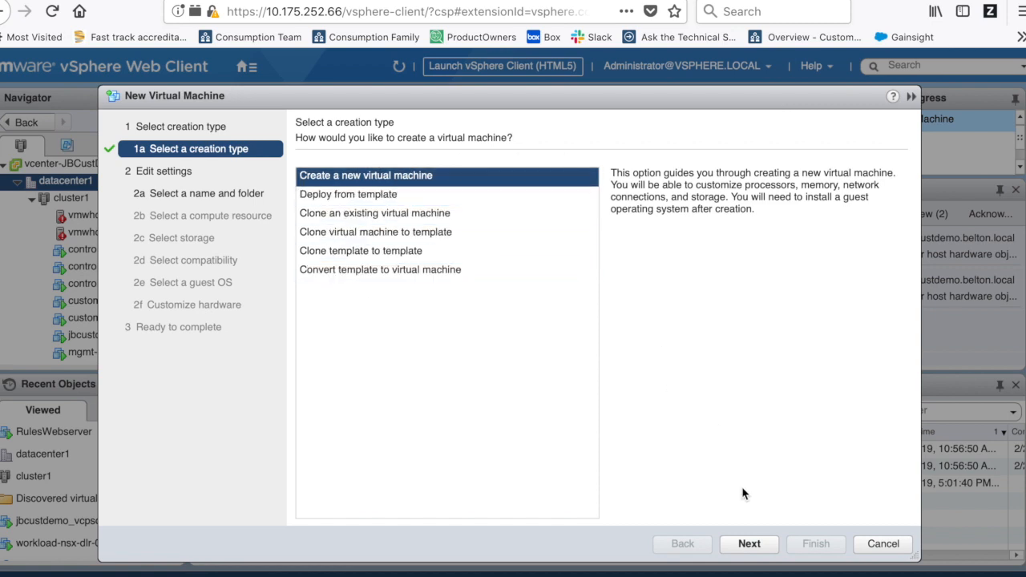
- Create a new VM named devloperVM located in datacenter1
{"action": "left_click", "coordinate": [749, 544]}
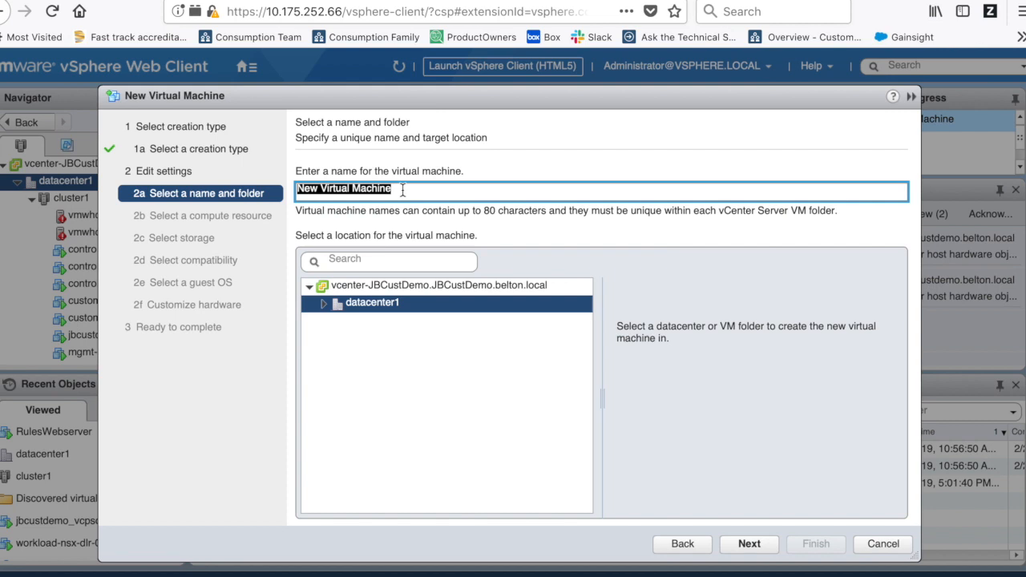
{"action": "type", "text": "devloper"}
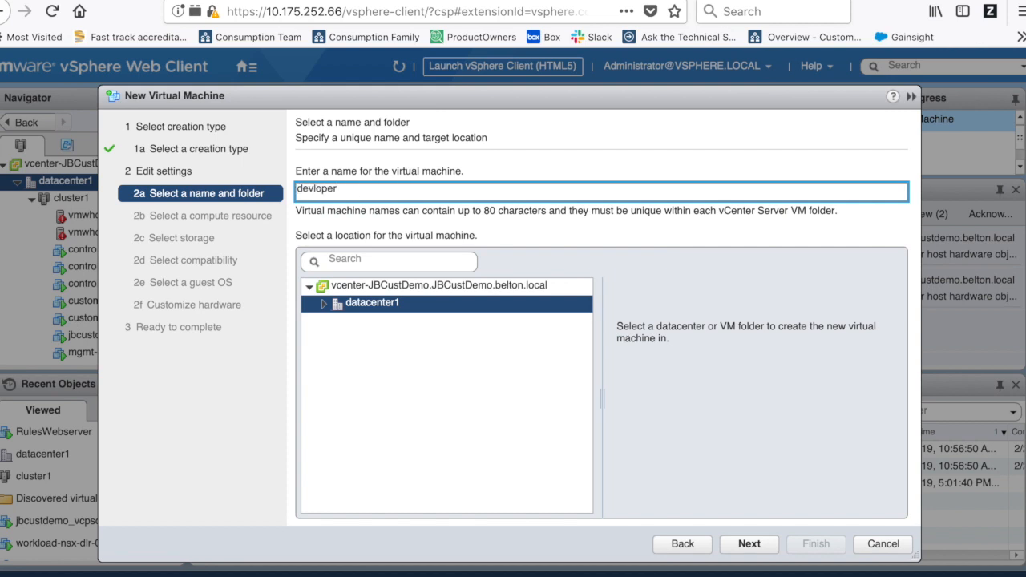
{"action": "type", "text": "VM"}
{"action": "double_click", "coordinate": [355, 312]}
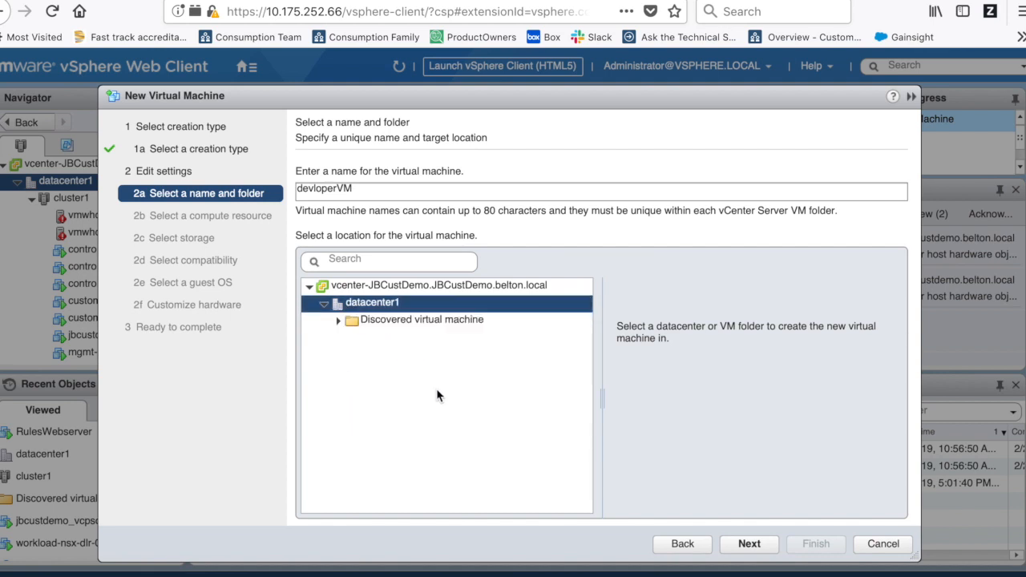
{"action": "left_click", "coordinate": [322, 309]}
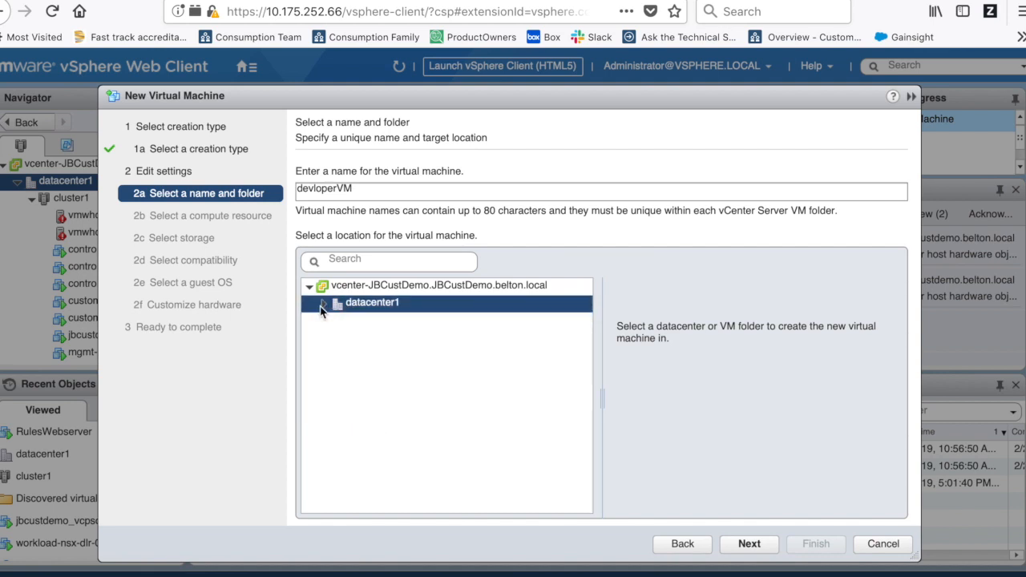
{"action": "left_click", "coordinate": [748, 545]}
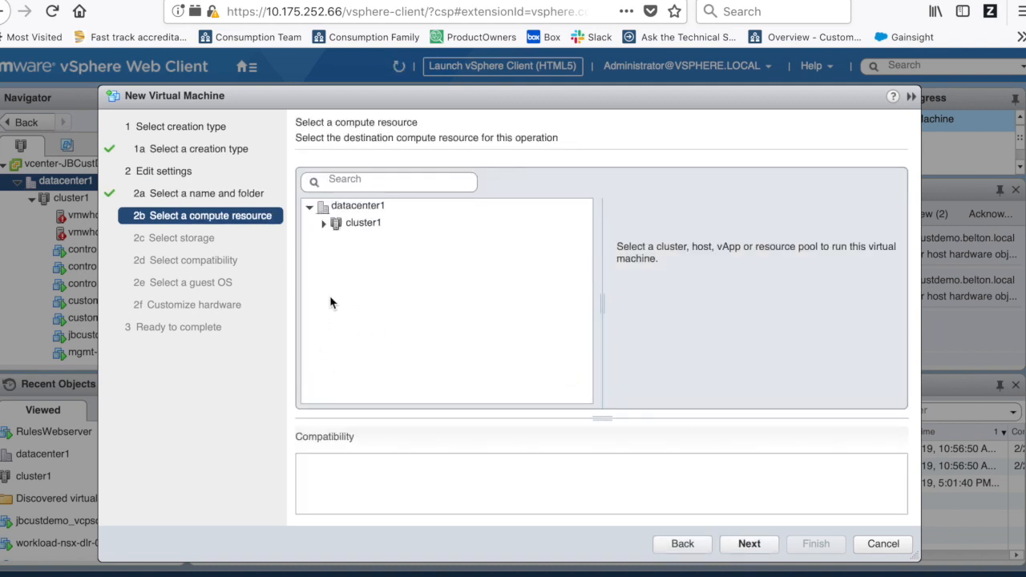
- Choose cluster1 as the compute resource, not vmwhost1 or vmwhost0, and continue to storage
{"action": "left_click", "coordinate": [361, 230]}
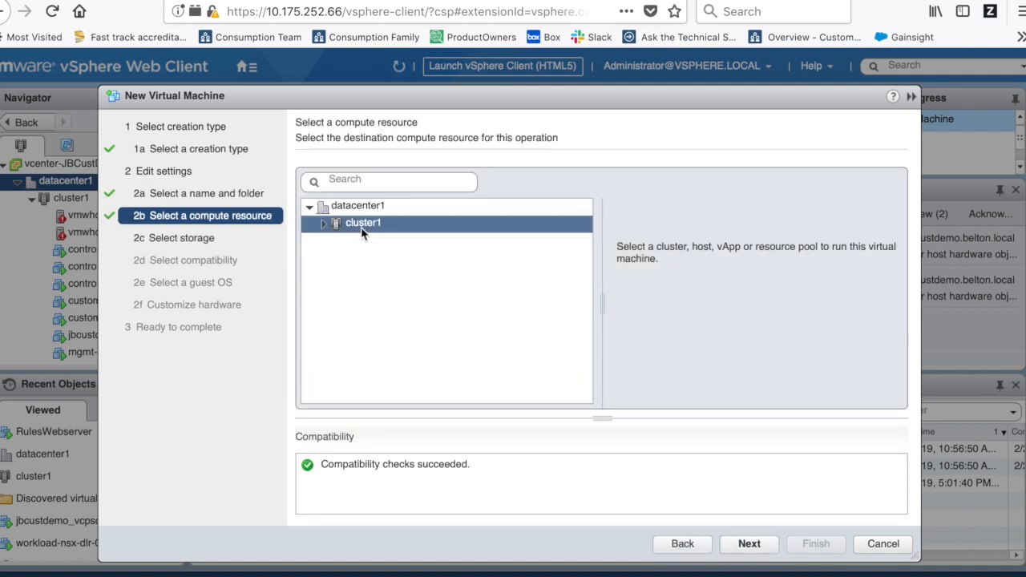
{"action": "left_click", "coordinate": [322, 224]}
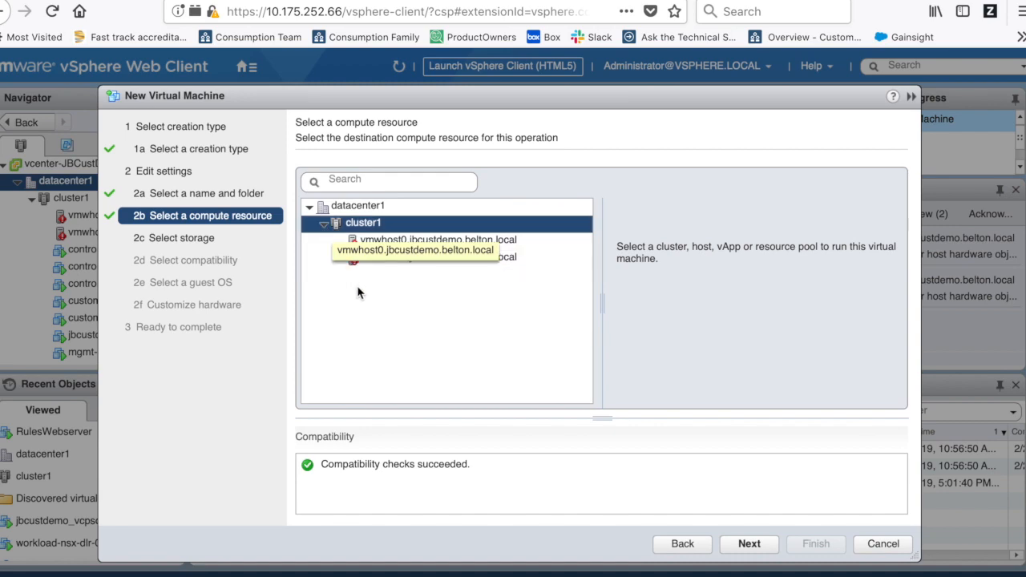
{"action": "left_click", "coordinate": [409, 257]}
{"action": "left_click", "coordinate": [412, 241]}
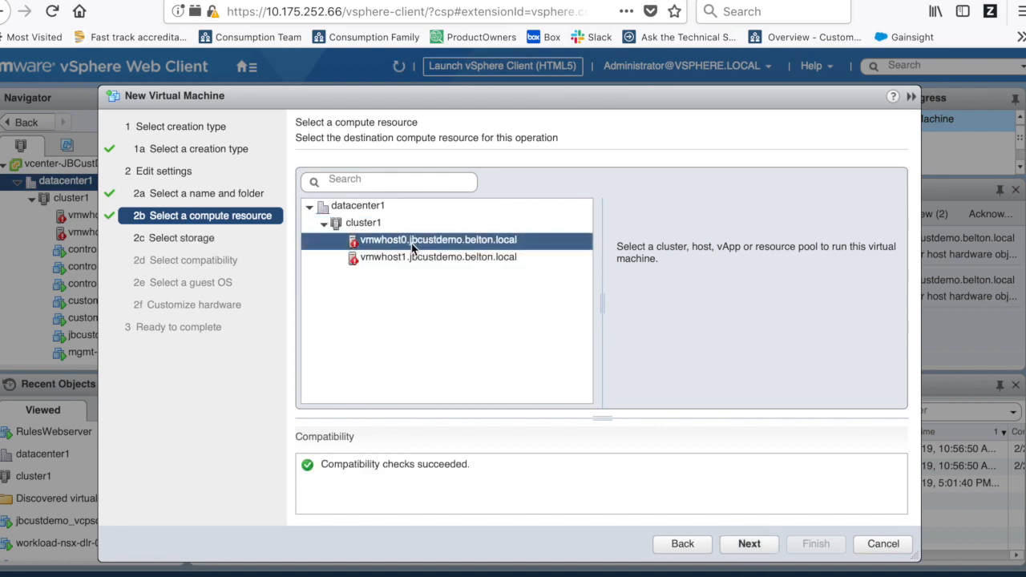
{"action": "left_click", "coordinate": [366, 227]}
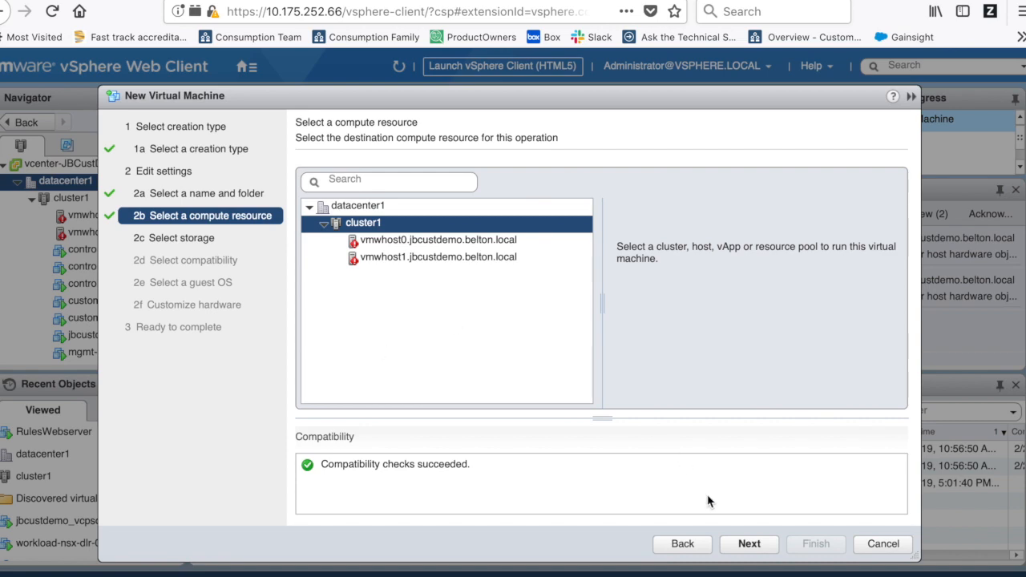
{"action": "left_click", "coordinate": [747, 545]}
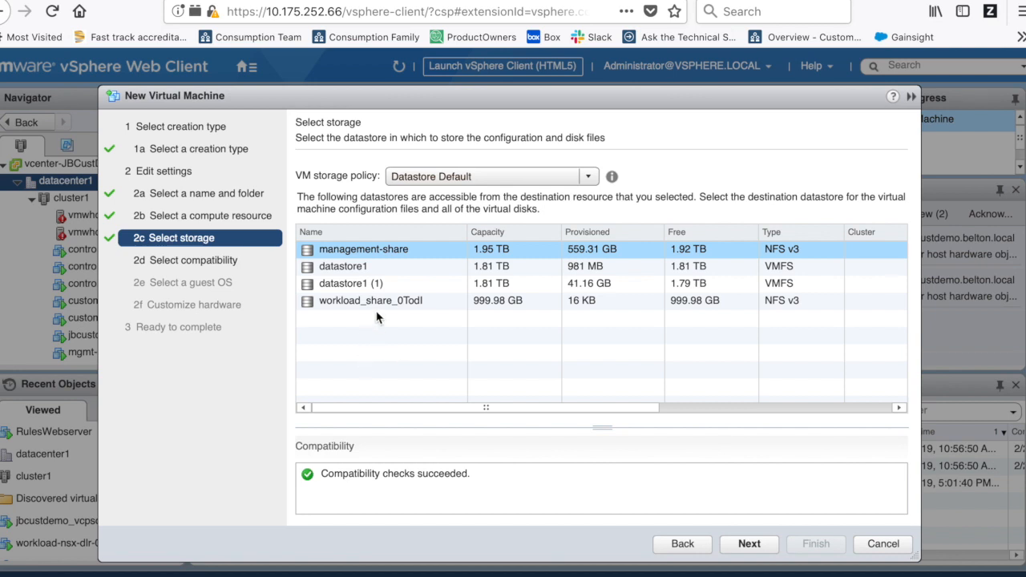
- Store the new VM on datastore1 and keep ESXi 6.5 and later compatibility
{"action": "left_click", "coordinate": [348, 271]}
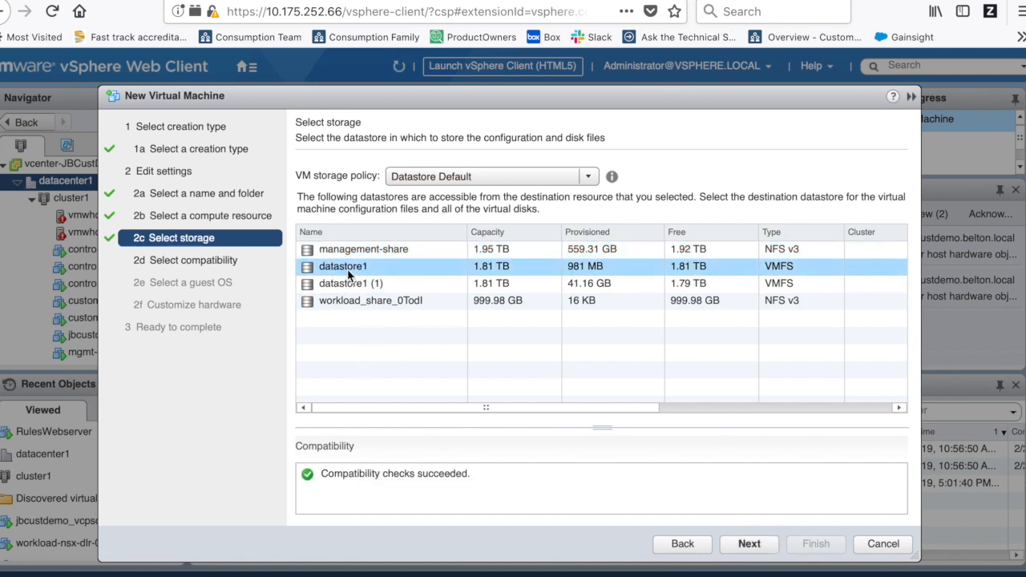
{"action": "left_click", "coordinate": [750, 544]}
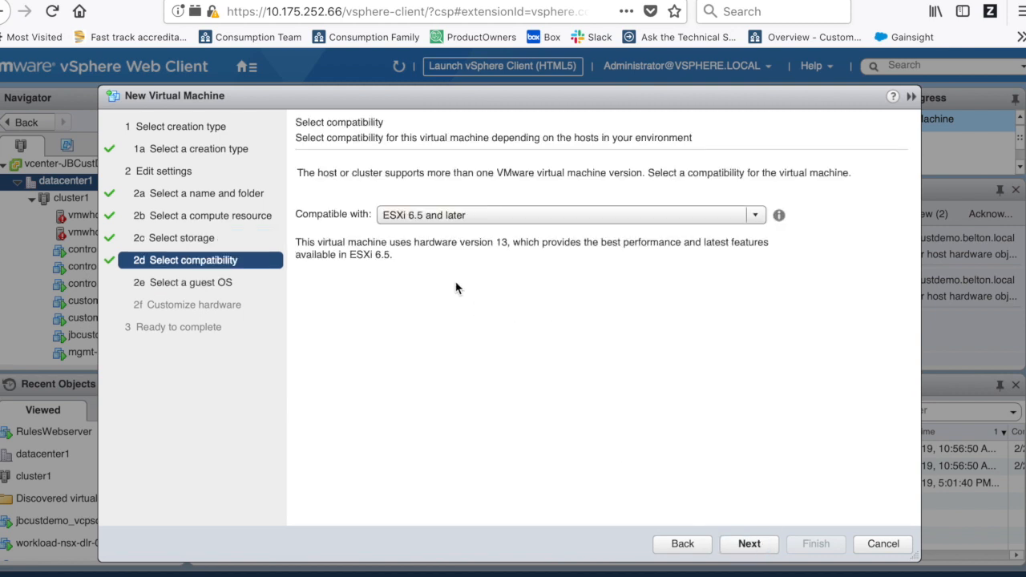
{"action": "left_click", "coordinate": [447, 220]}
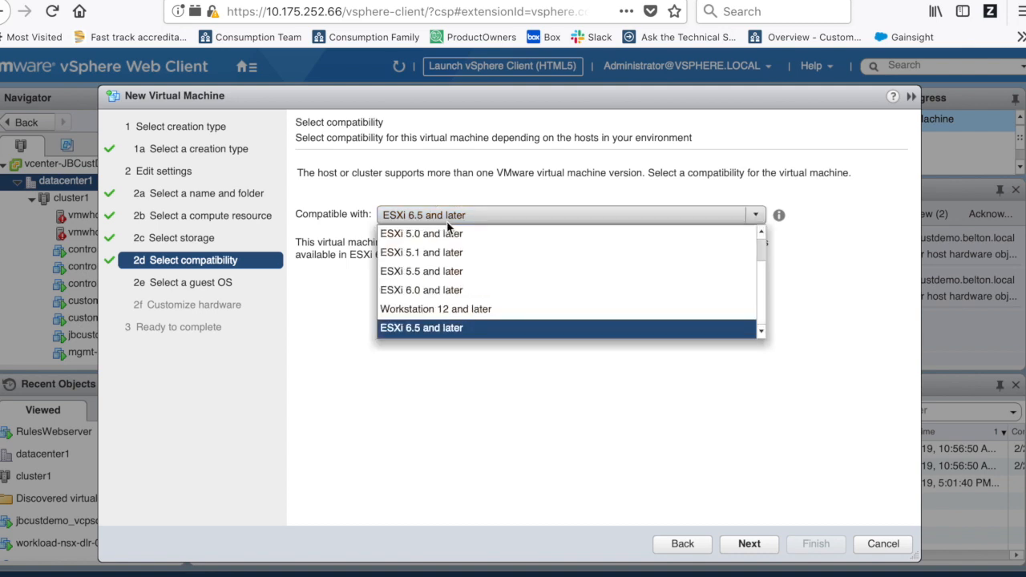
{"action": "left_click", "coordinate": [435, 330]}
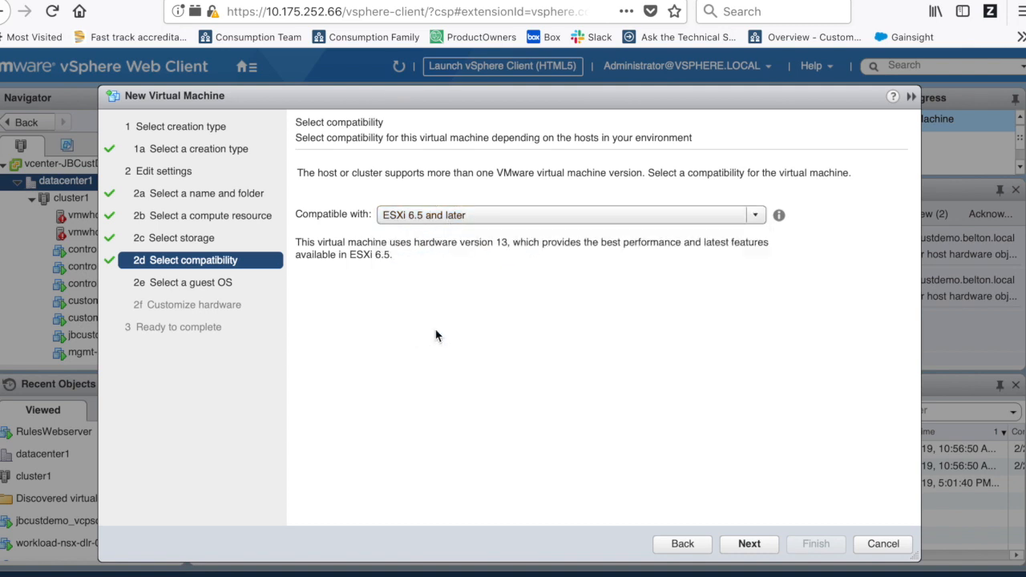
{"action": "left_click", "coordinate": [227, 290]}
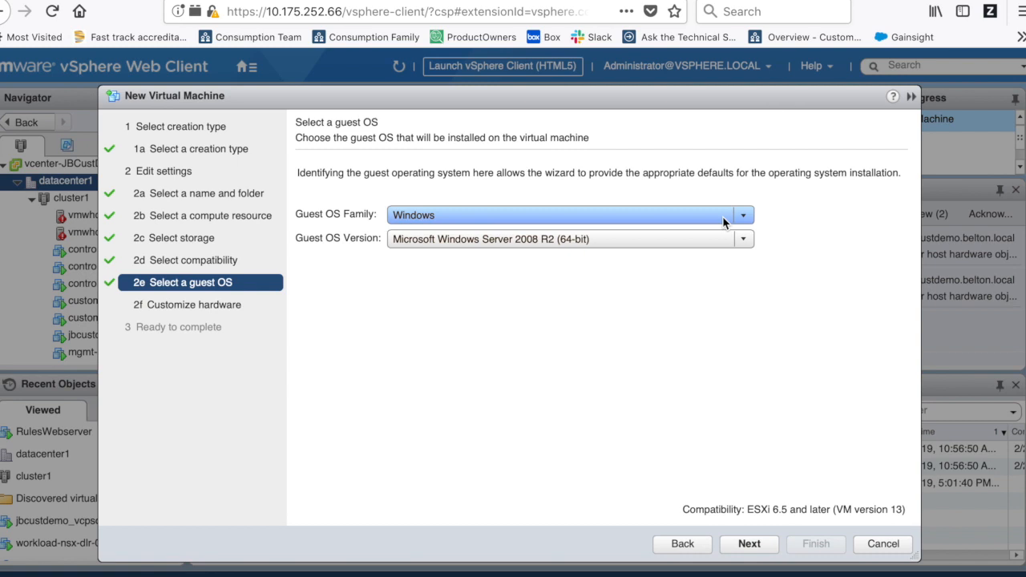
- Set the guest OS family to Linux and the version to CentOS 7 (64-bit)
{"action": "left_click", "coordinate": [723, 222]}
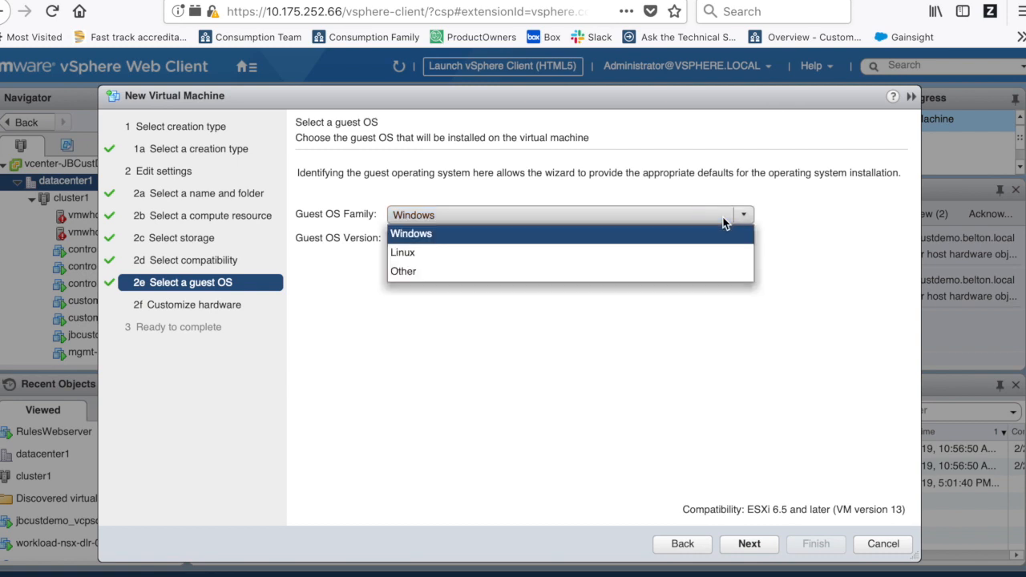
{"action": "left_click", "coordinate": [449, 255]}
{"action": "left_click", "coordinate": [472, 241]}
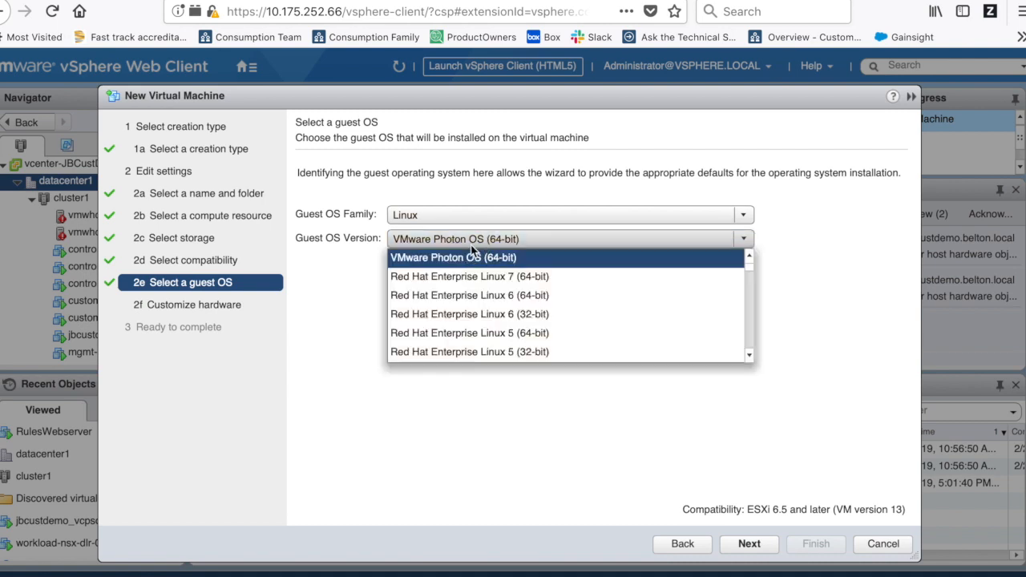
{"action": "scroll", "coordinate": [486, 346], "scroll_direction": "down", "scroll_amount": 7}
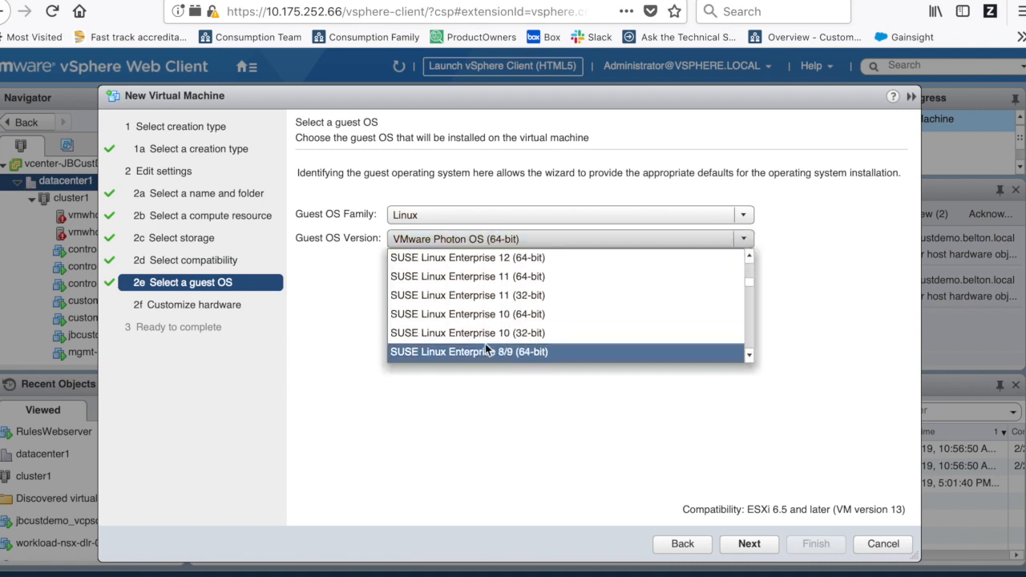
{"action": "left_click", "coordinate": [420, 334]}
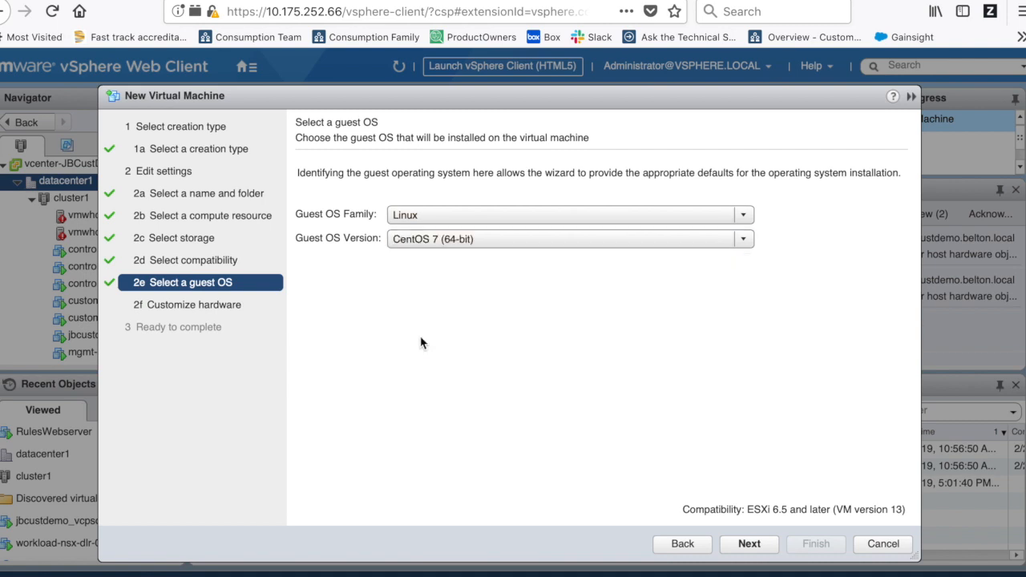
{"action": "left_click", "coordinate": [750, 544]}
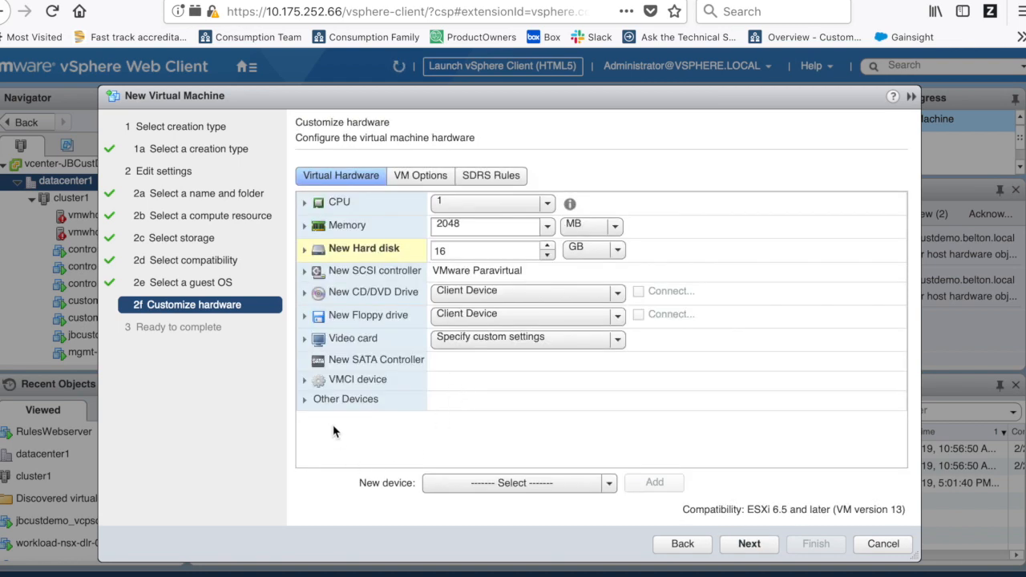
{"action": "left_click", "coordinate": [478, 202]}
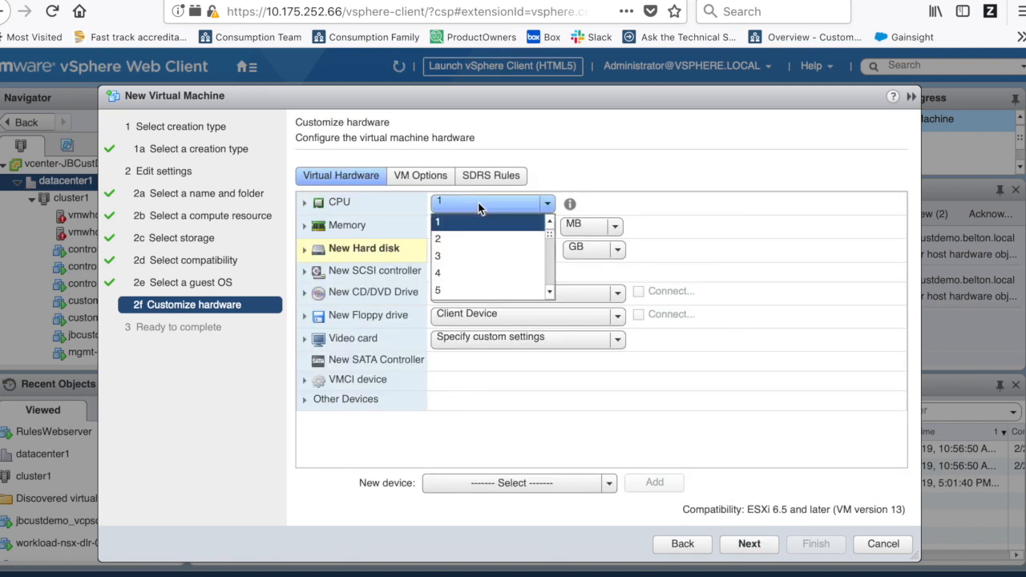
{"action": "left_click", "coordinate": [479, 207]}
{"action": "left_click", "coordinate": [372, 226]}
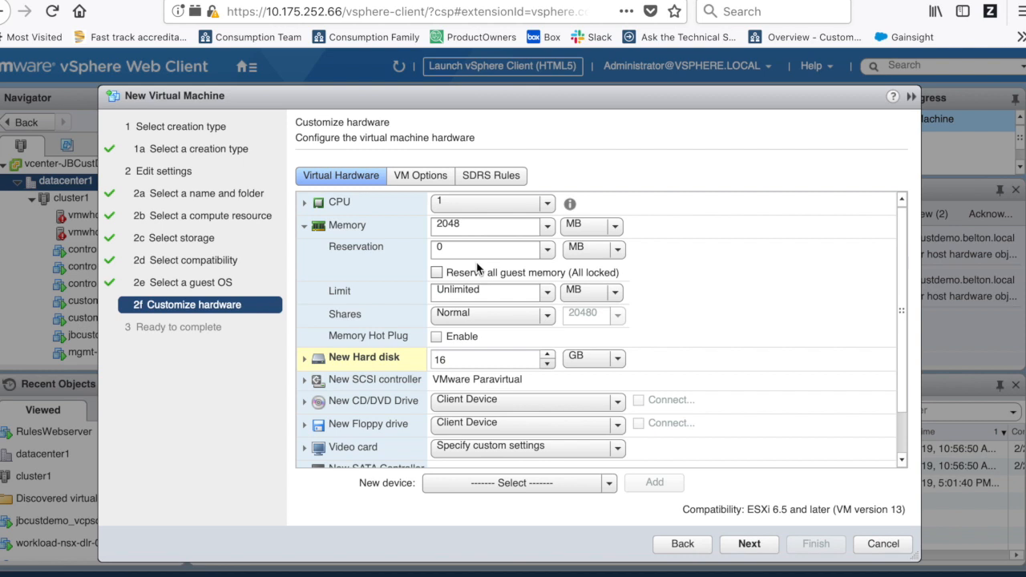
{"action": "left_click", "coordinate": [549, 250]}
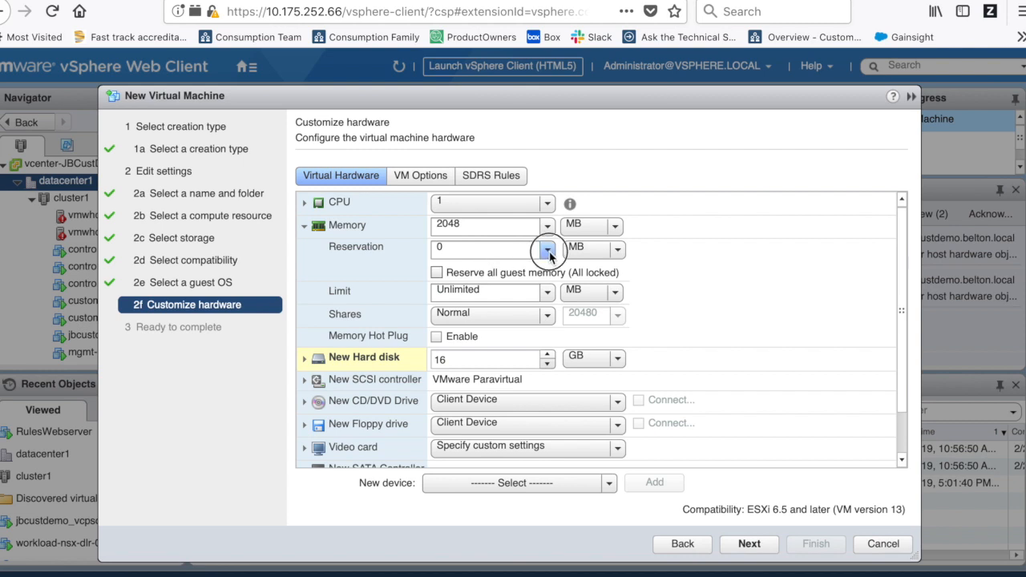
{"action": "left_click", "coordinate": [548, 251]}
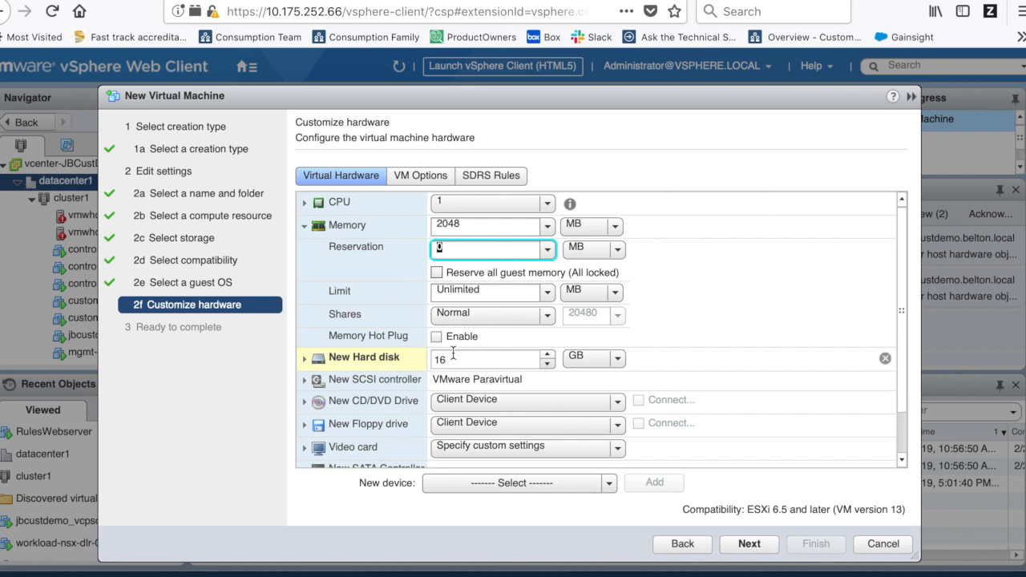
{"action": "left_click", "coordinate": [304, 226]}
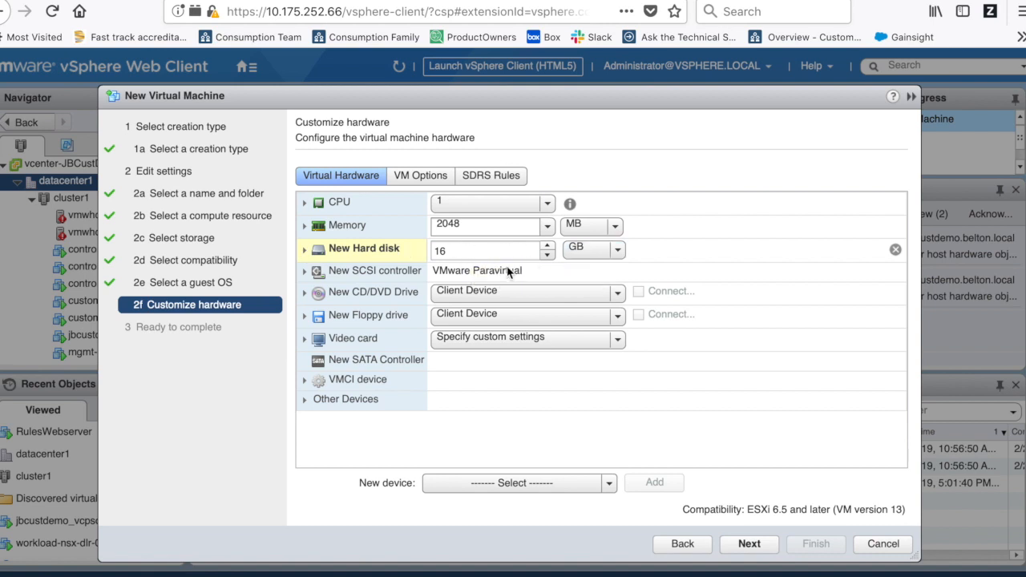
{"action": "left_click", "coordinate": [306, 251]}
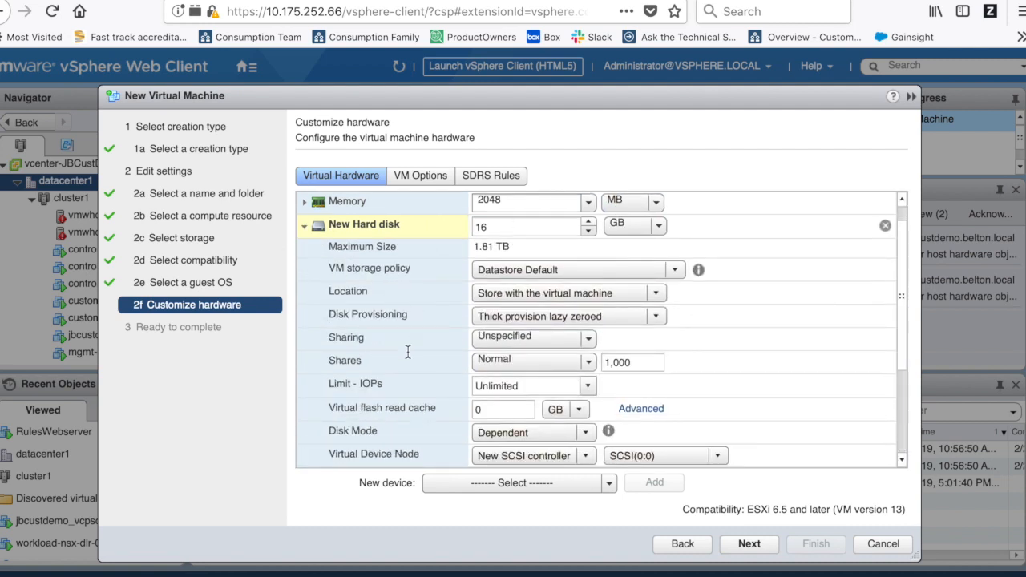
{"action": "left_click", "coordinate": [506, 273]}
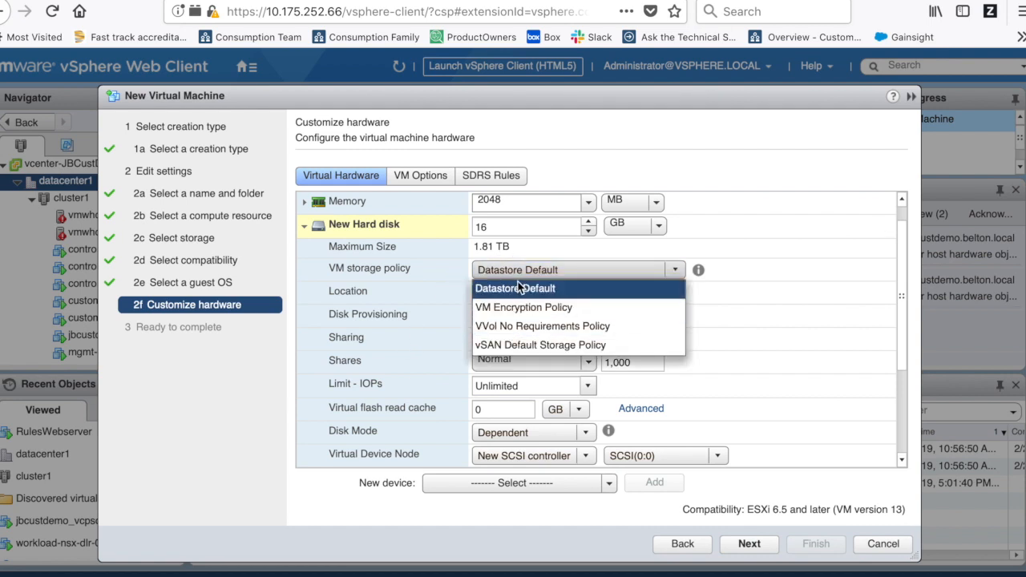
{"action": "left_click", "coordinate": [519, 288]}
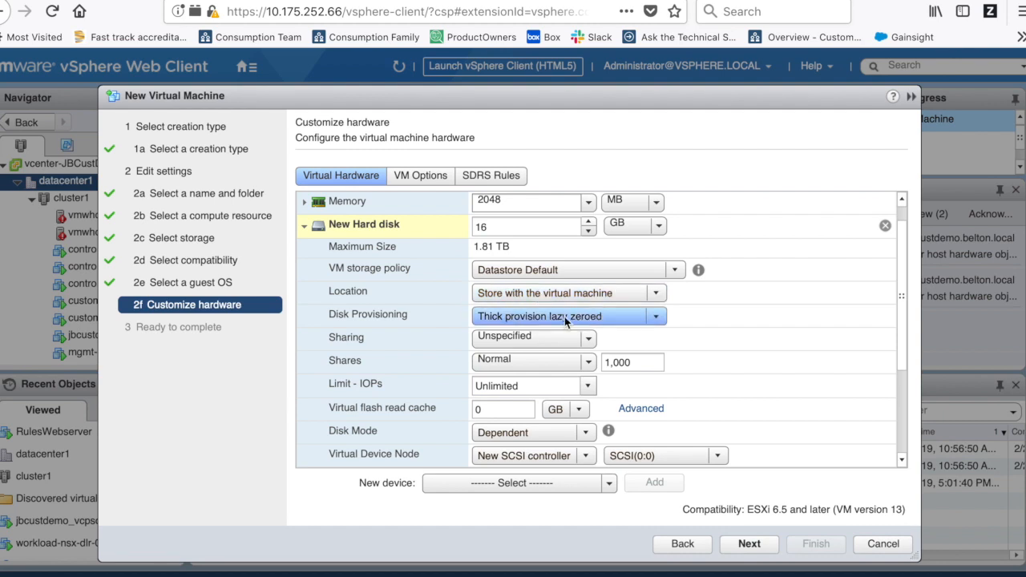
{"action": "left_click", "coordinate": [542, 317]}
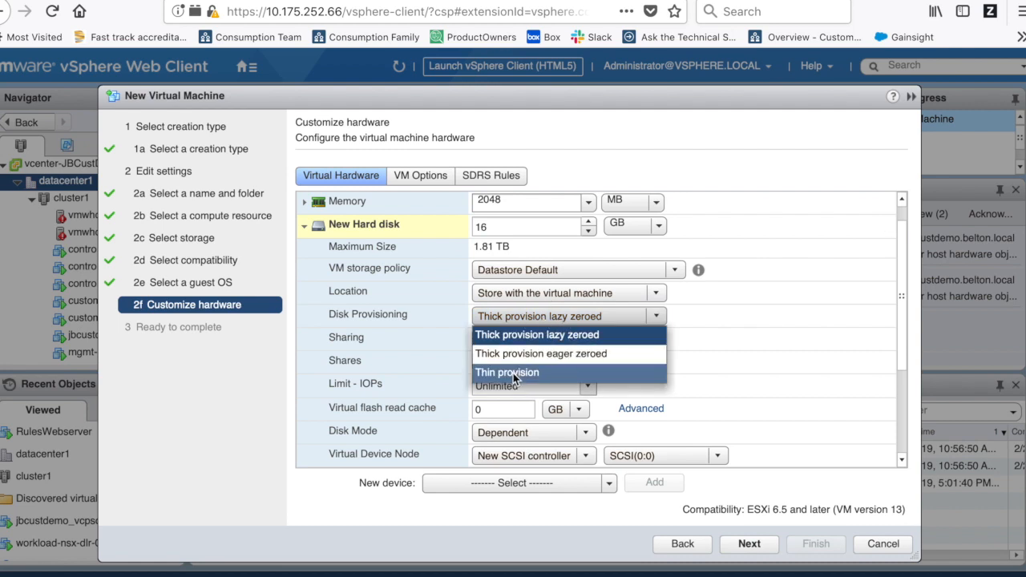
{"action": "left_click", "coordinate": [531, 316]}
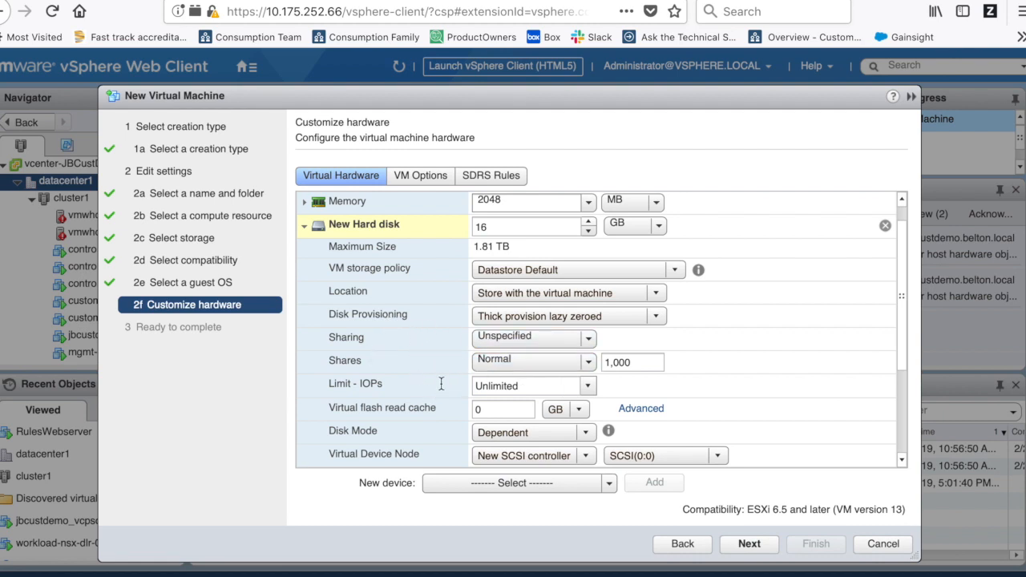
- Point the new CD/DVD drive at the datastore ISO CentOS-7-x86_64-DVD-1810.iso
{"action": "left_click", "coordinate": [305, 225]}
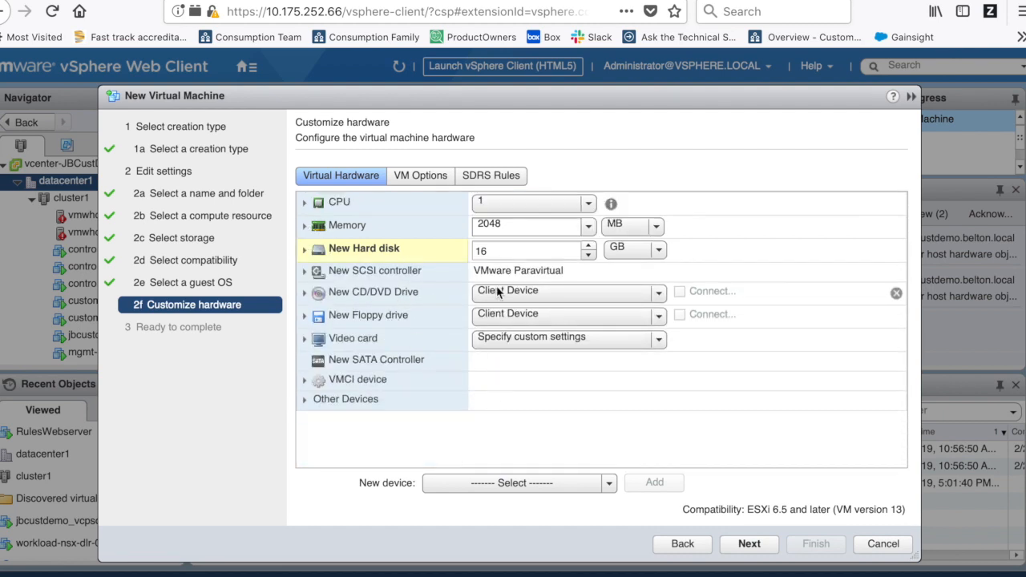
{"action": "left_click", "coordinate": [556, 301]}
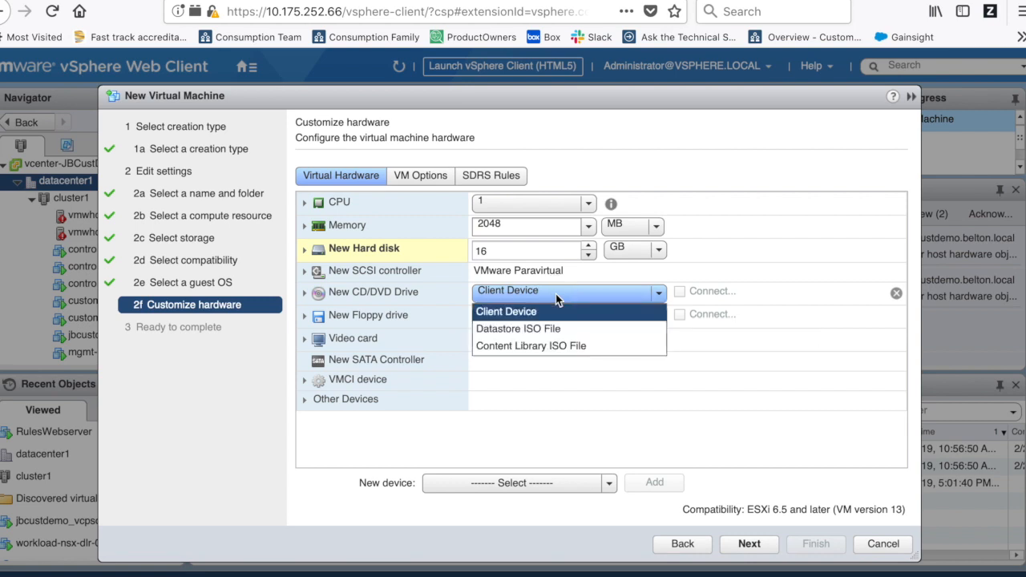
{"action": "left_click", "coordinate": [526, 331]}
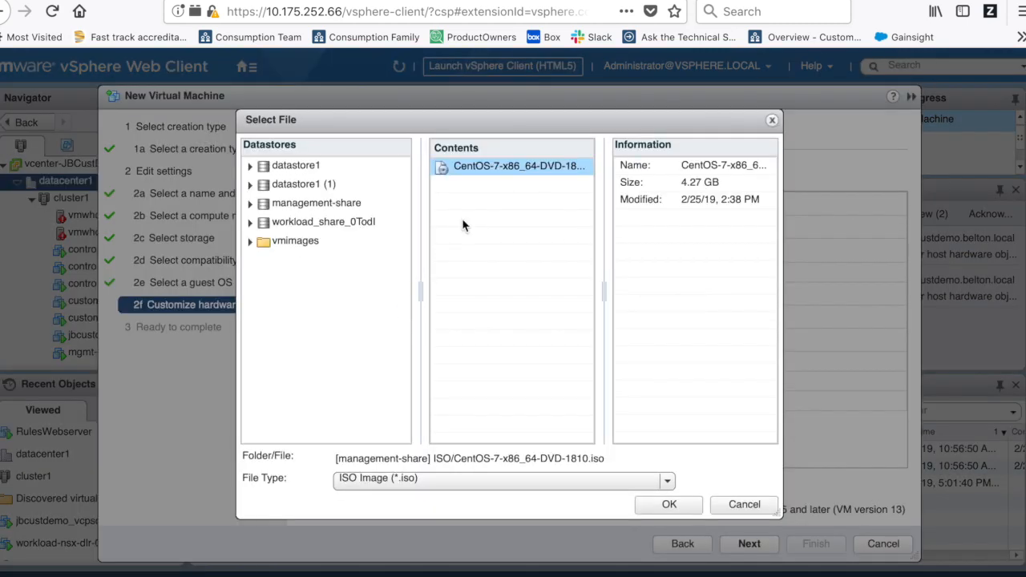
{"action": "left_click", "coordinate": [504, 170]}
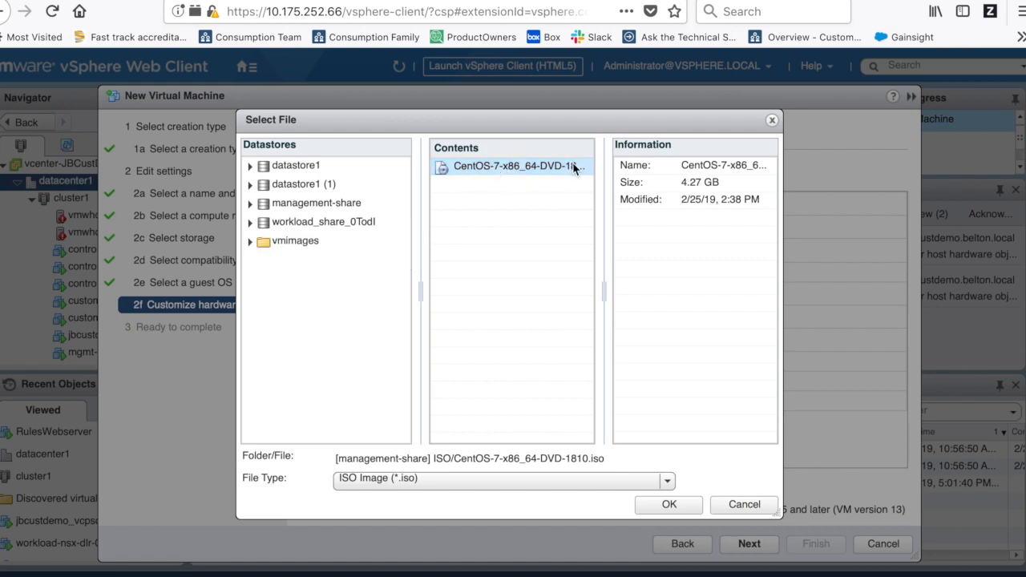
{"action": "left_click", "coordinate": [668, 504]}
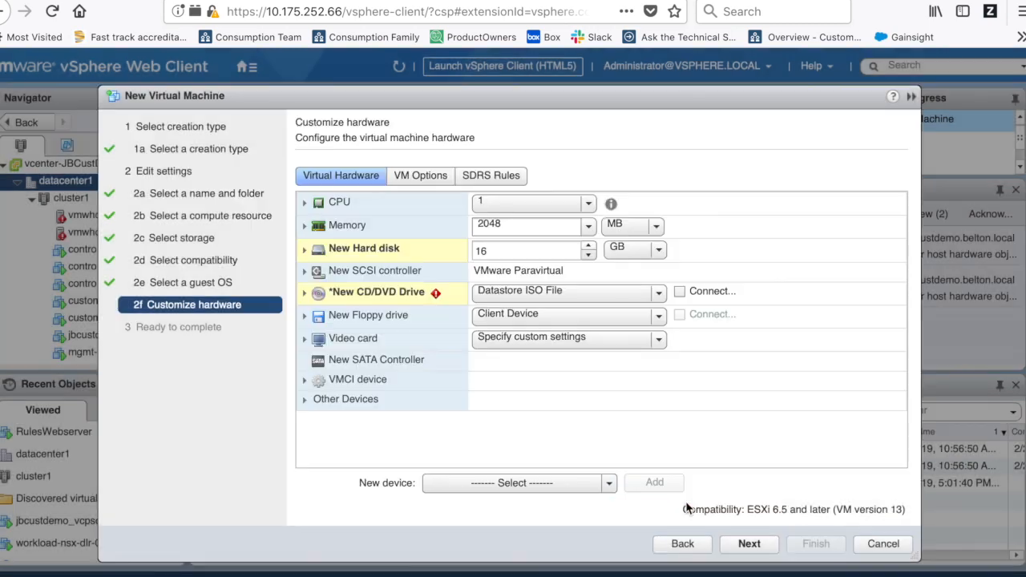
- Connect the CD/DVD drive and add a network adapter on vxw-dvs-35-virtualwire-3-sid-6002-Workload
{"action": "left_click", "coordinate": [680, 292]}
{"action": "left_click", "coordinate": [512, 485]}
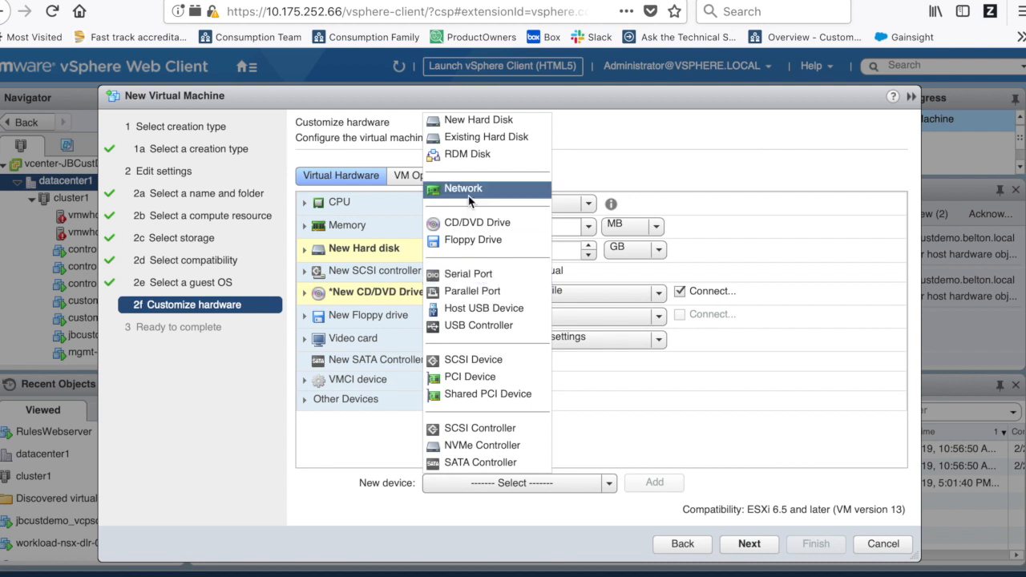
{"action": "left_click", "coordinate": [465, 190]}
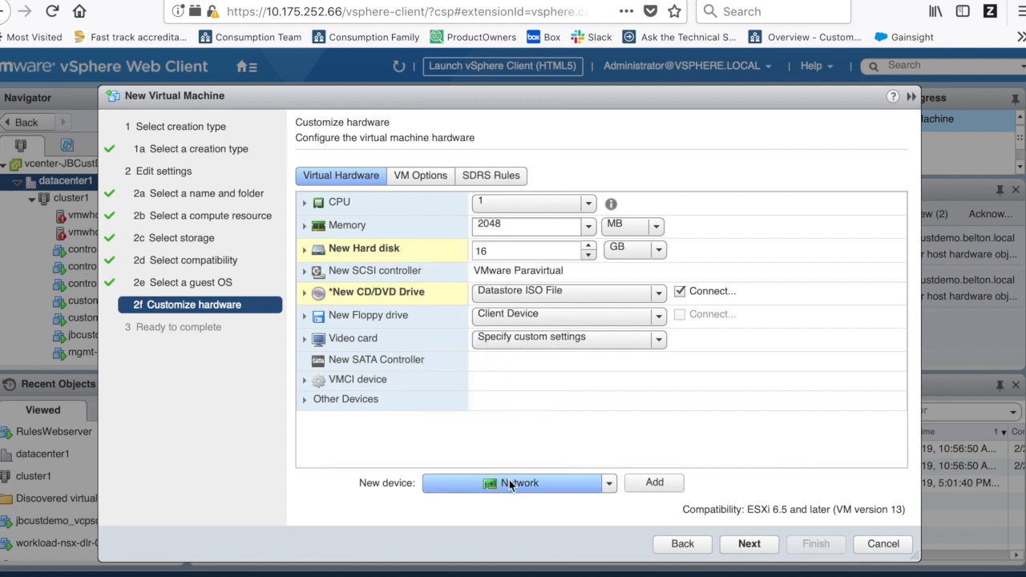
{"action": "left_click", "coordinate": [652, 482]}
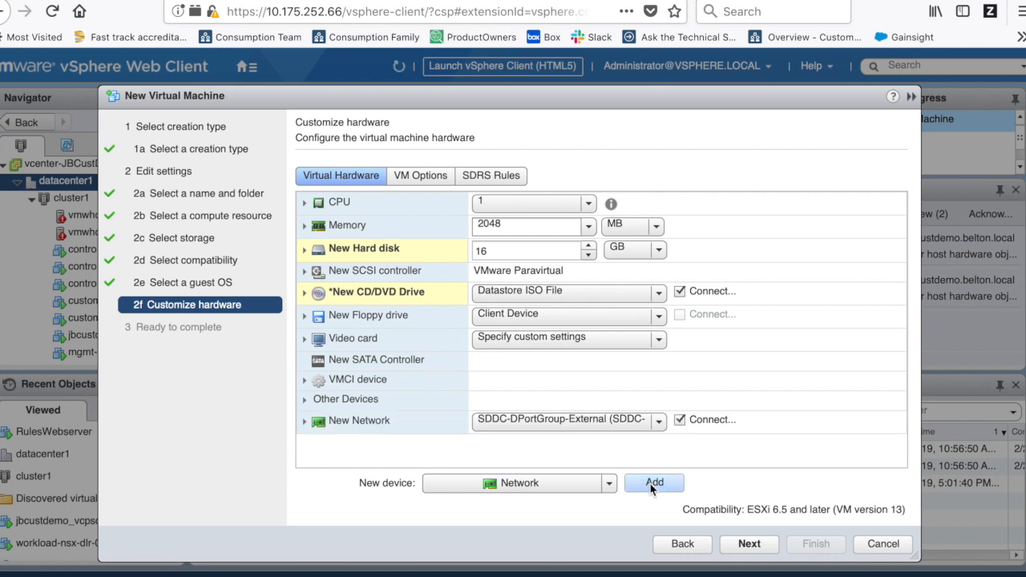
{"action": "left_click", "coordinate": [586, 430]}
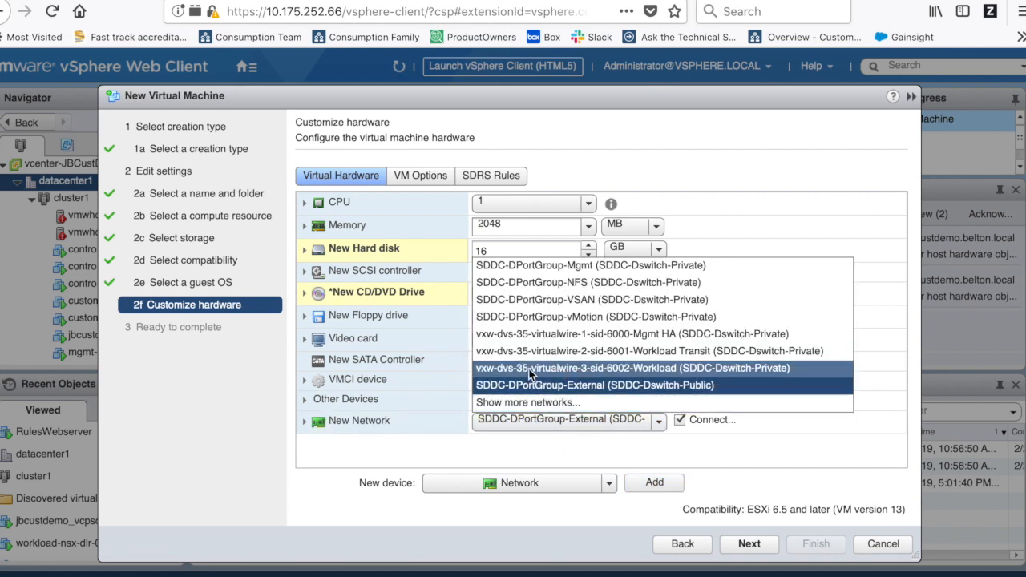
{"action": "left_click", "coordinate": [651, 370]}
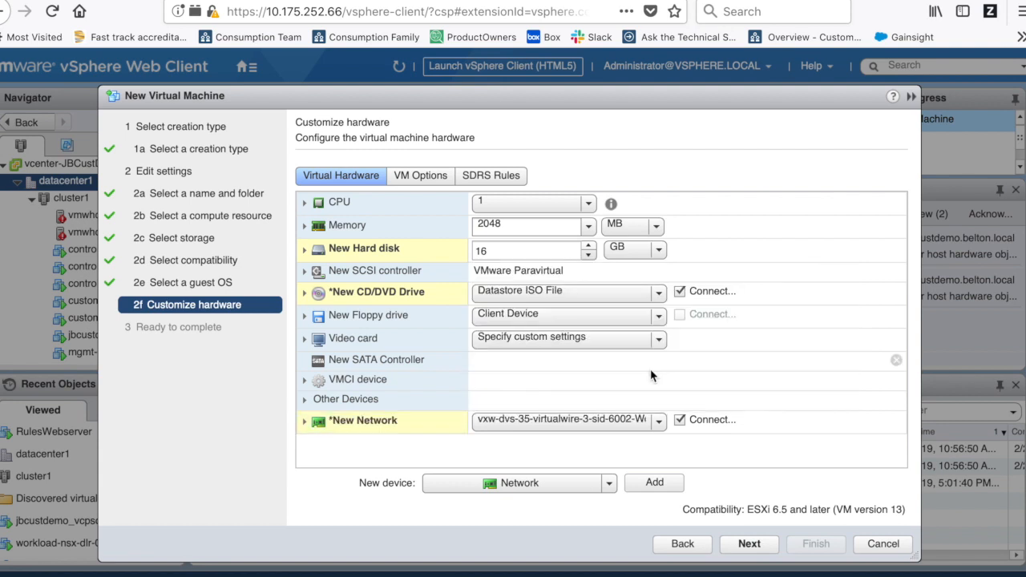
- Finish the wizard to create devloperVM and open its Summary from the Navigator
{"action": "left_click", "coordinate": [766, 549]}
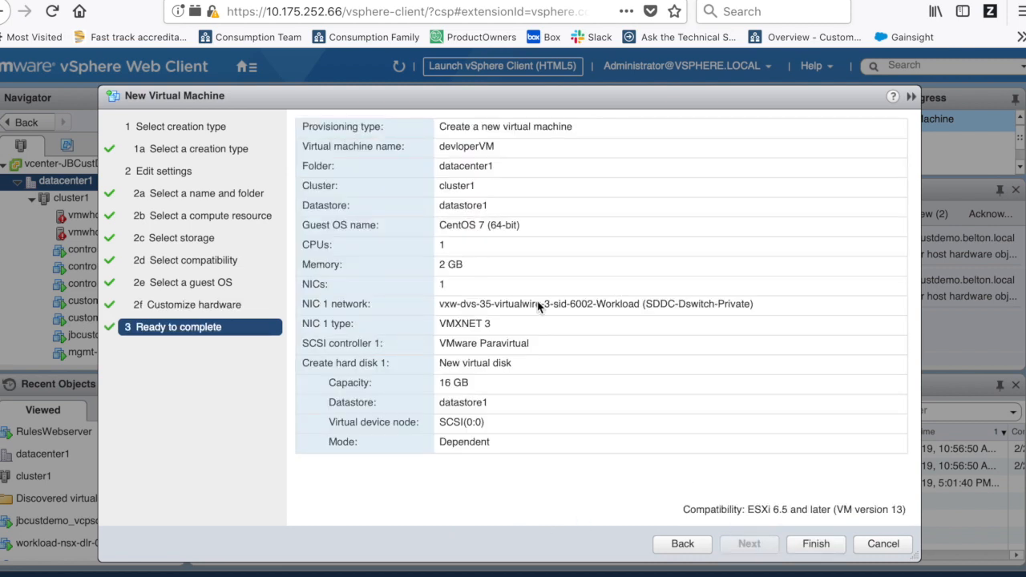
{"action": "left_click", "coordinate": [826, 547]}
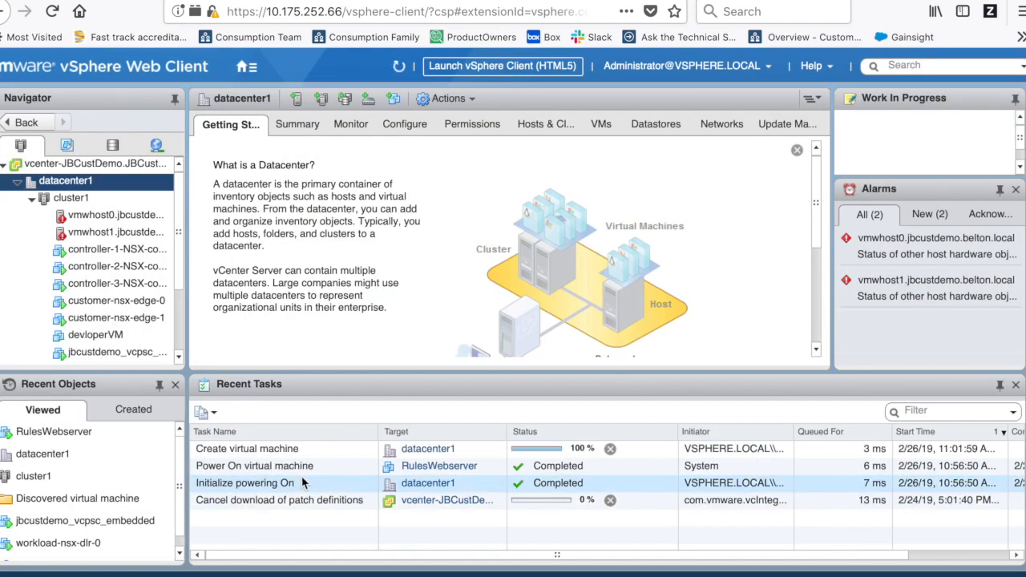
{"action": "left_click", "coordinate": [80, 337]}
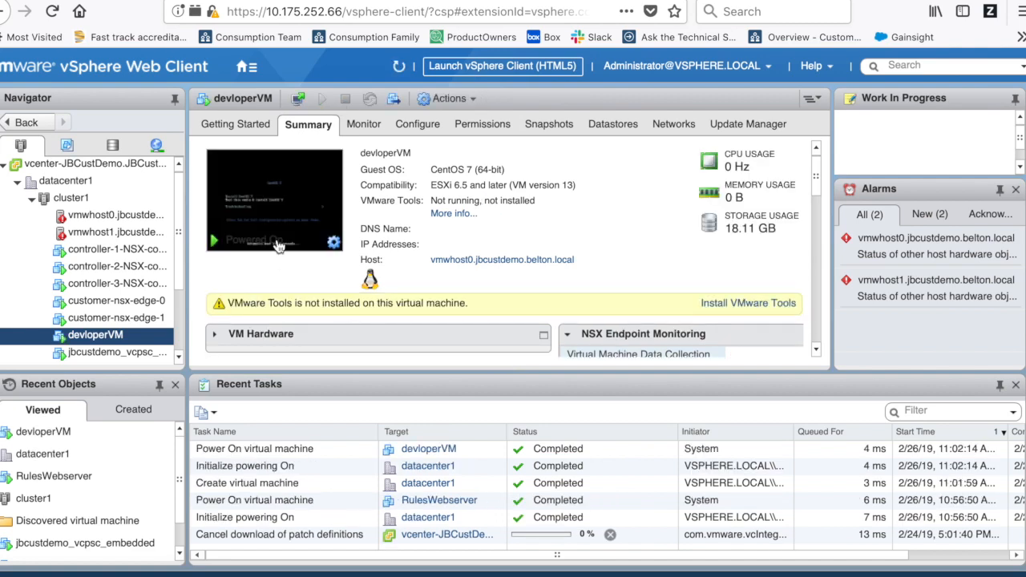
- Open devloperVM's console and boot the Install CentOS 7 entry from the boot menu
{"action": "left_click", "coordinate": [277, 205]}
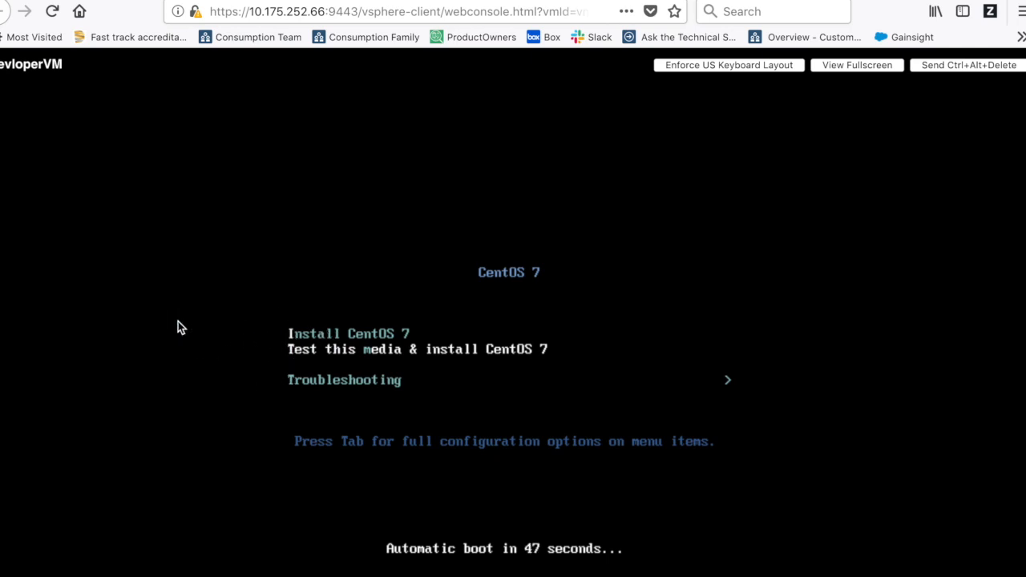
{"action": "key", "text": "ctrl+f"}
{"action": "type", "text": "i"}
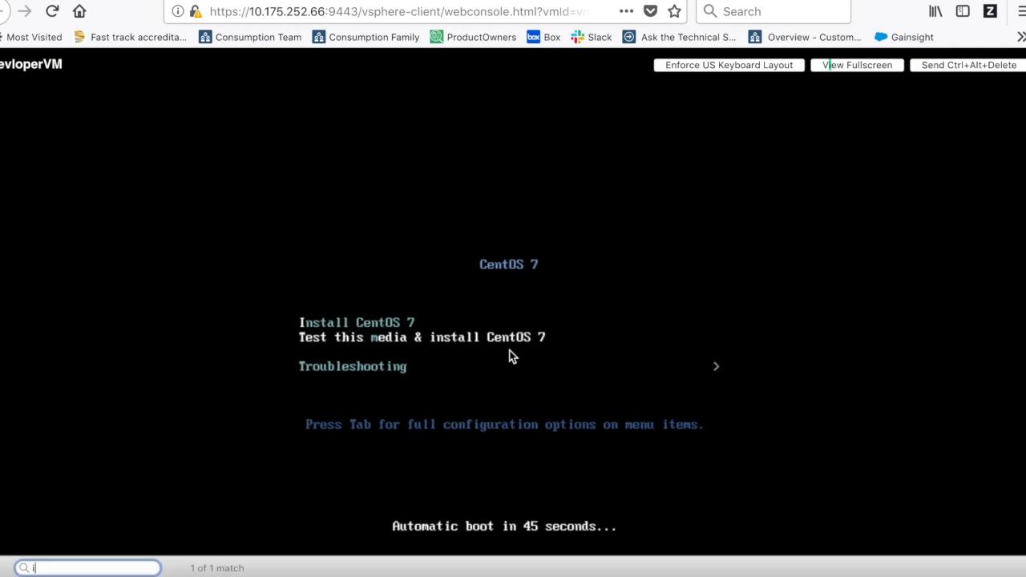
{"action": "key", "text": "Escape"}
{"action": "left_click", "coordinate": [428, 309]}
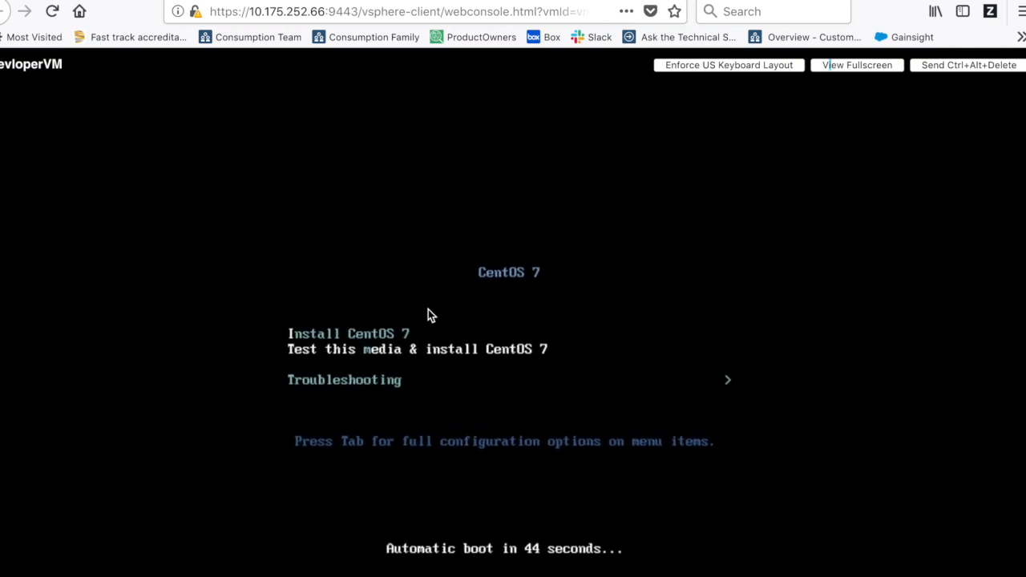
{"action": "key", "text": "Up"}
{"action": "key", "text": "Return"}
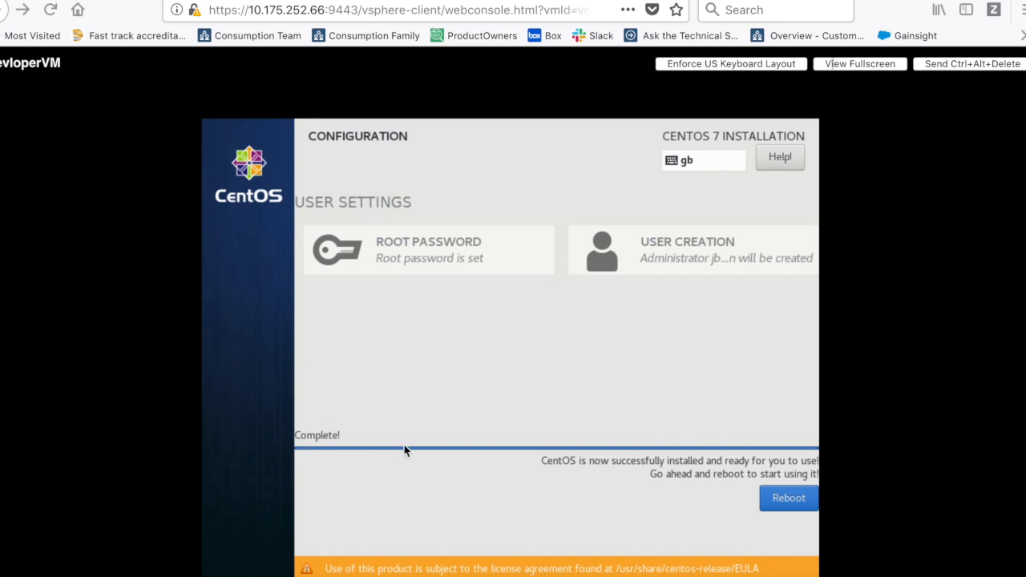
- Reboot the VM after installation and boot the default CentOS Linux entry at GRUB
{"action": "left_click", "coordinate": [787, 500]}
{"action": "left_click", "coordinate": [788, 500]}
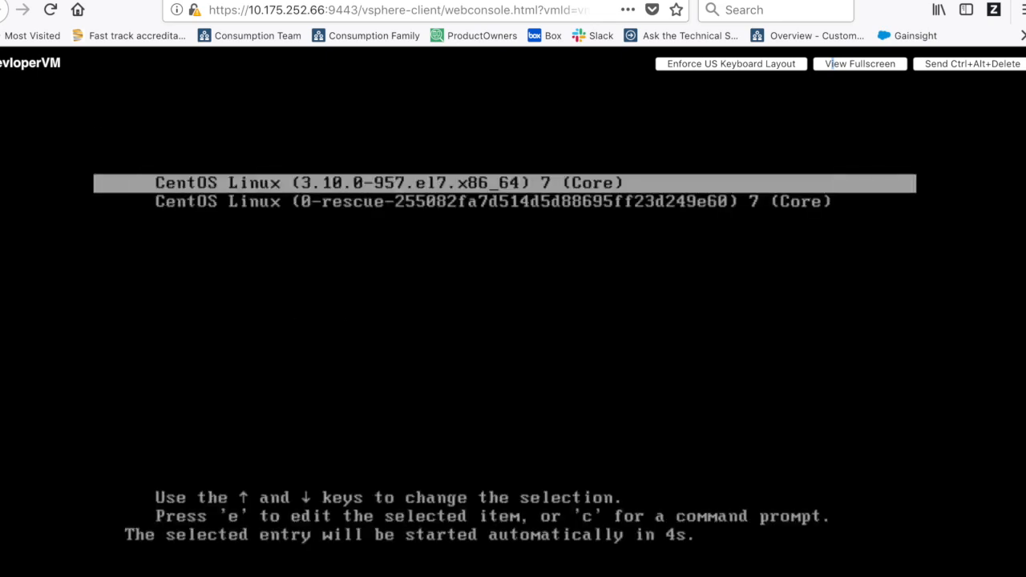
{"action": "key", "text": "Return"}
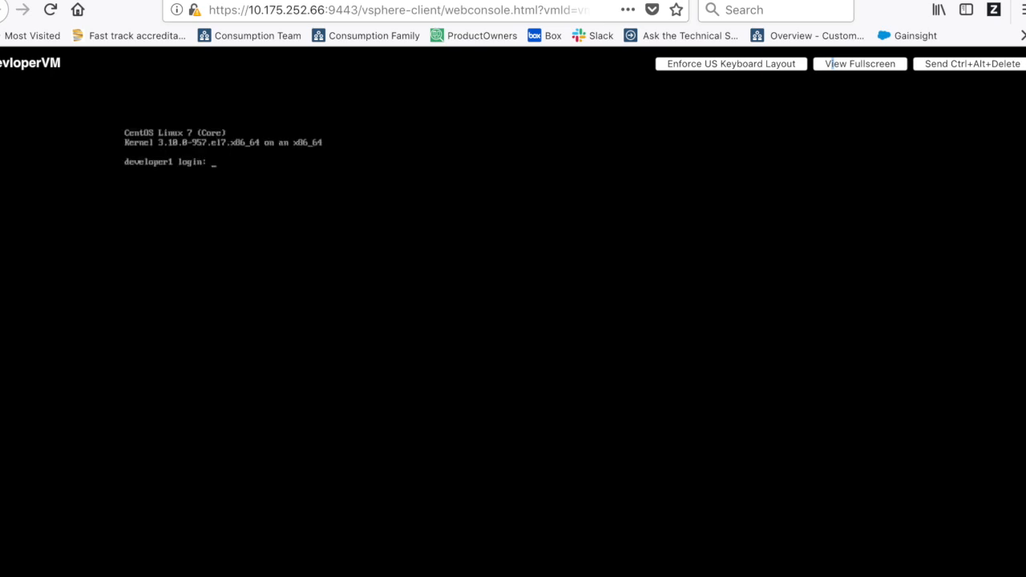
- Log in as root and check filesystem usage with df -k
{"action": "type", "text": "root"}
{"action": "key", "text": "Return"}
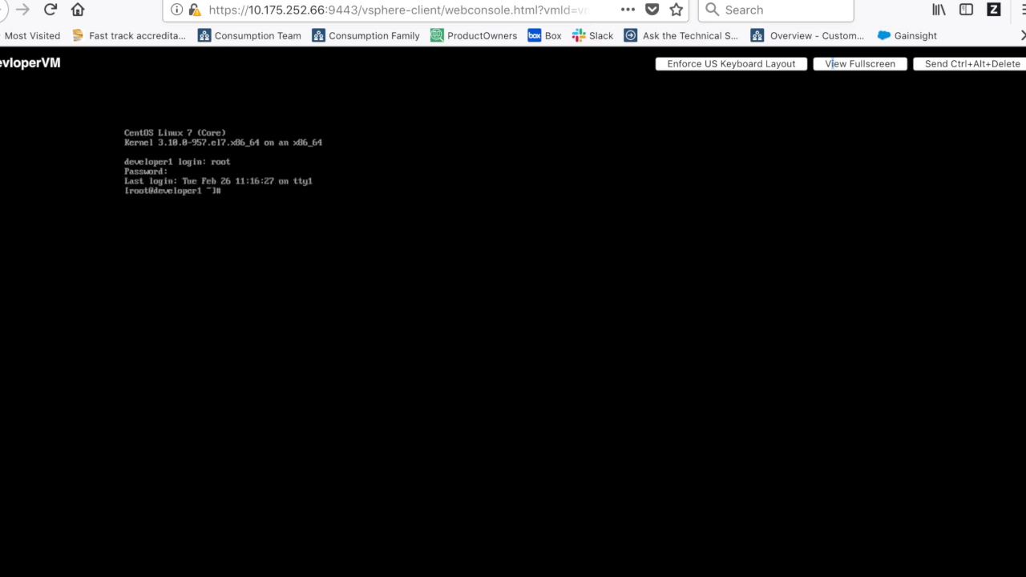
{"action": "key", "text": "Return"}
{"action": "key", "text": "Return"}
{"action": "key", "text": "Return"}
{"action": "key", "text": "Return"}
{"action": "key", "text": "Return"}
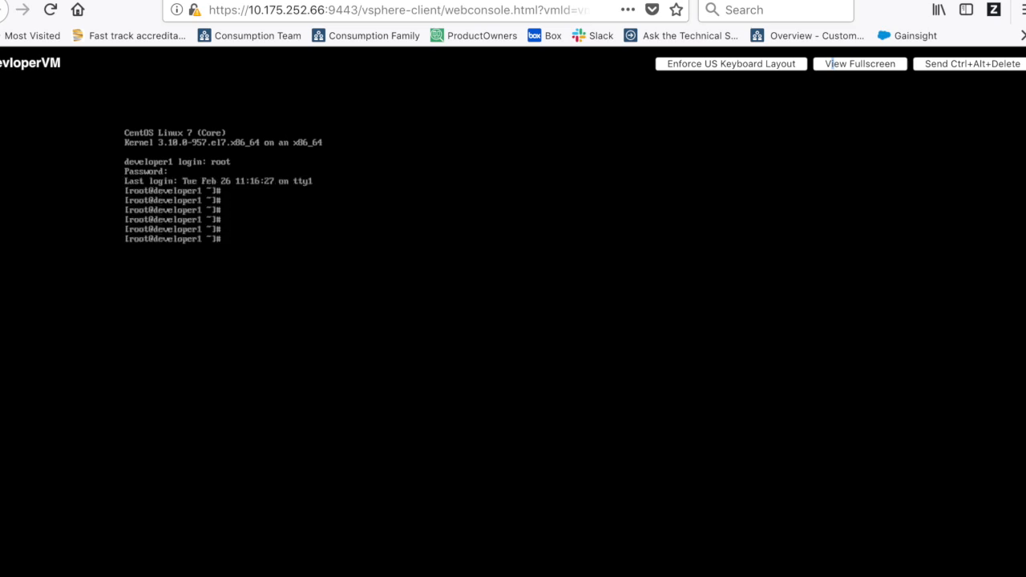
{"action": "type", "text": "df -k"}
{"action": "key", "text": "Return"}
{"action": "key", "text": "Return"}
{"action": "key", "text": "Return"}
{"action": "key", "text": "Return"}
{"action": "key", "text": "Return"}
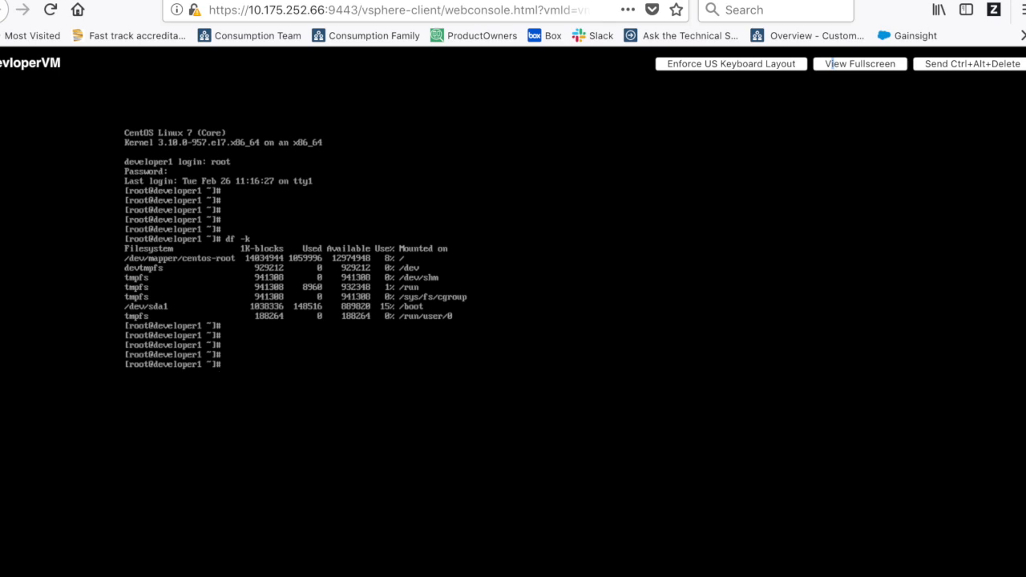
- Create a james directory and change into it
{"action": "type", "text": "mkdir james"}
{"action": "key", "text": "Return"}
{"action": "type", "text": "cd j"}
{"action": "type", "text": "s"}
{"action": "key", "text": "Return"}
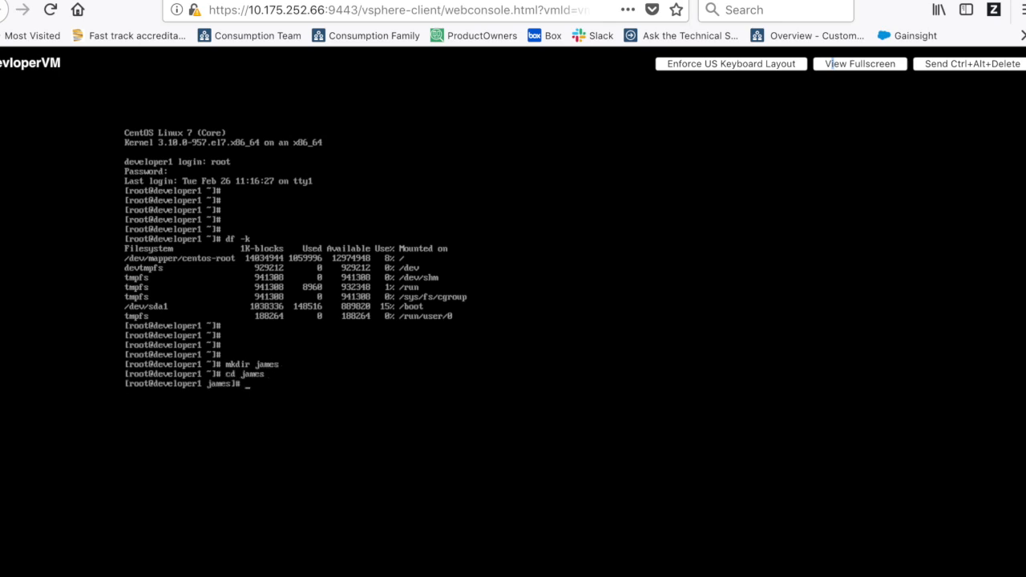
- Write hello.txt containing 'Hello world!!' in vi and list the directory with ls -l
{"action": "type", "text": "vihello.txt"}
{"action": "key", "text": "Return"}
{"action": "type", "text": "i"}
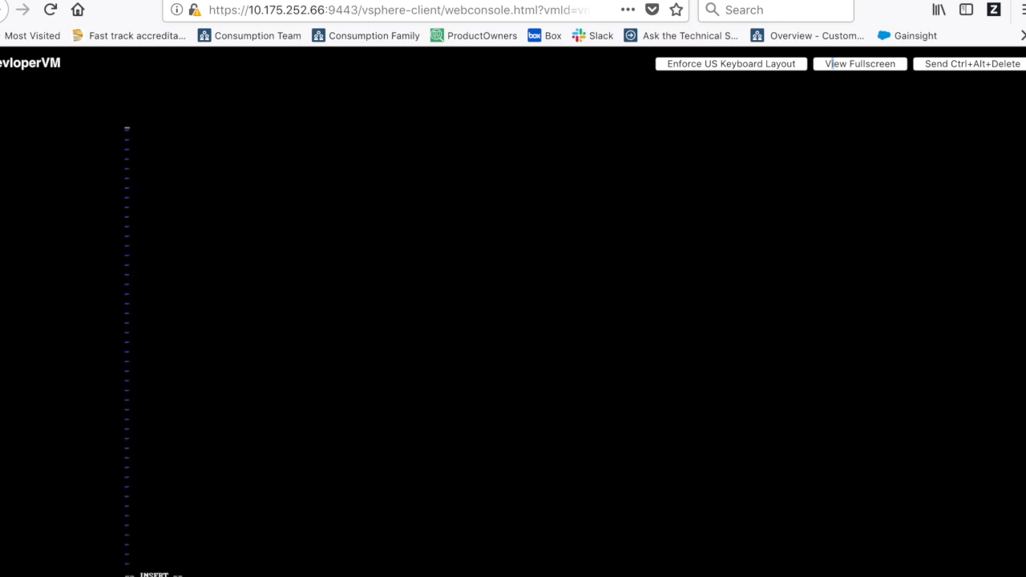
{"action": "type", "text": "Hello world!!"}
{"action": "key", "text": "Escape"}
{"action": "type", "text": ":wq"}
{"action": "key", "text": "Return"}
{"action": "key", "text": "Return"}
{"action": "type", "text": "ls -l"}
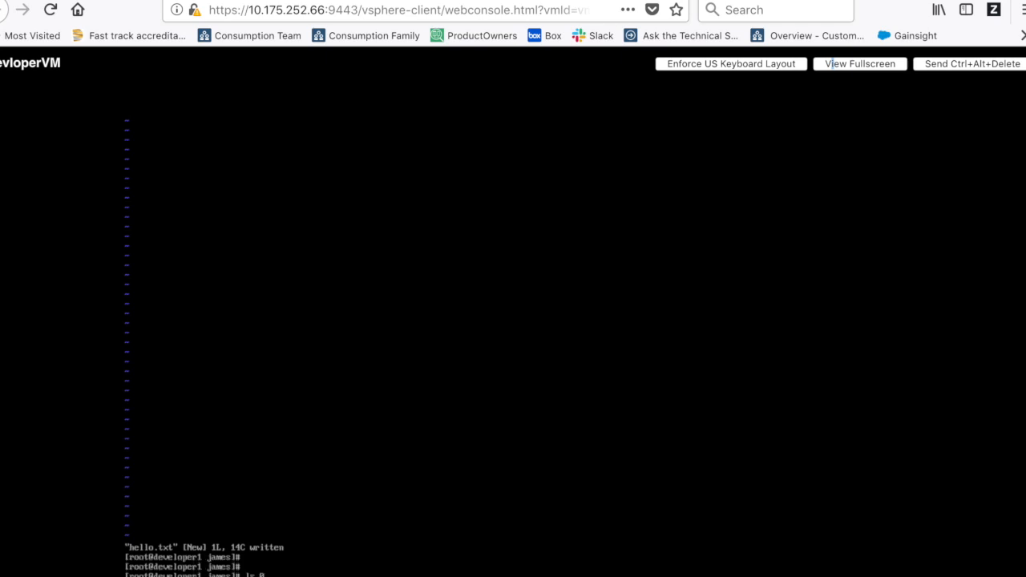
{"action": "key", "text": "Return"}
{"action": "key", "text": "Return"}
{"action": "key", "text": "Return"}
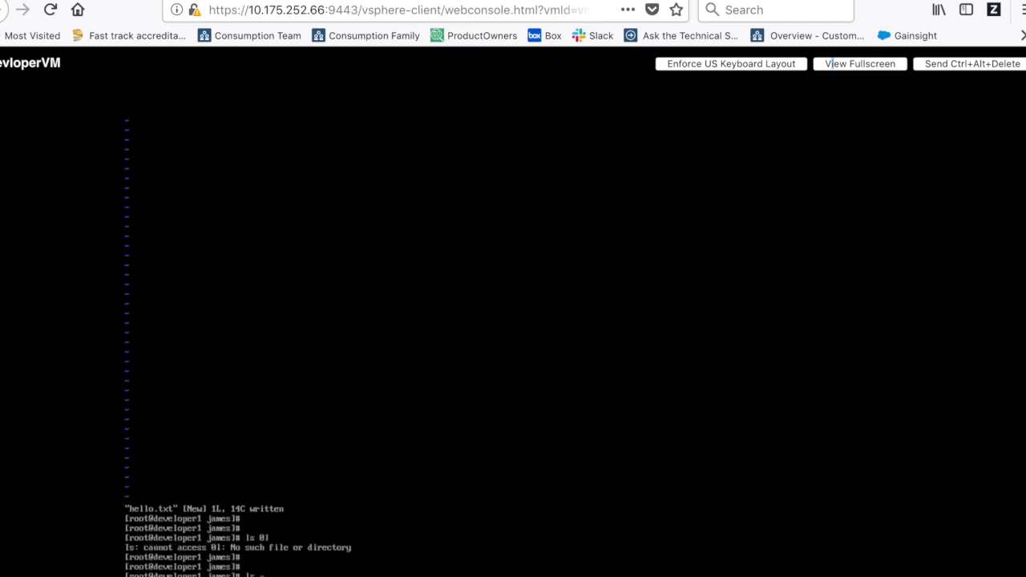
{"action": "key", "text": "Return"}
{"action": "key", "text": "Return"}
{"action": "key", "text": "Return"}
{"action": "key", "text": "Return"}
{"action": "key", "text": "Return"}
{"action": "key", "text": "Return"}
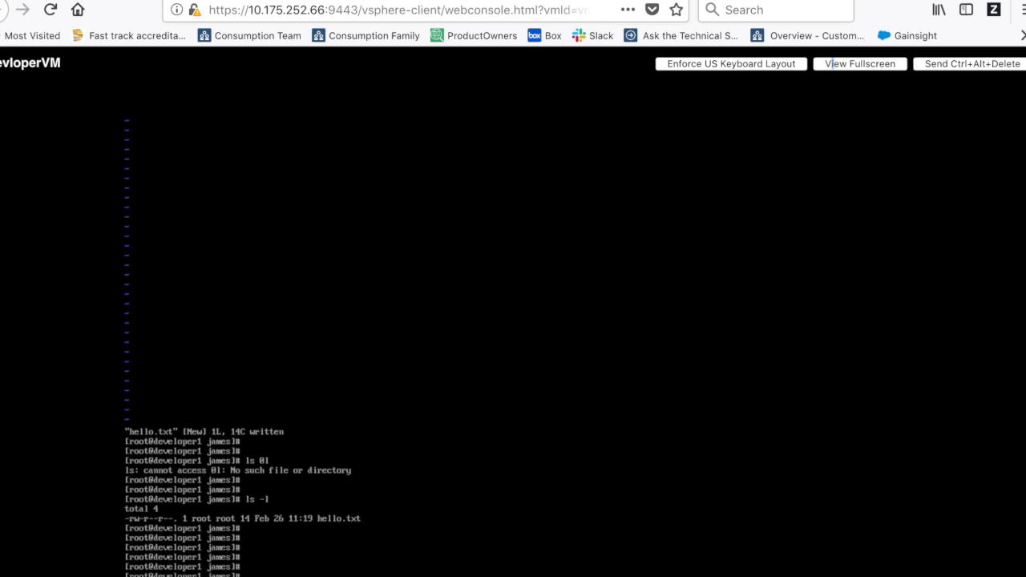
- Back in the Web Client, view devloperVM's VMware Tools details on the Summary, then close them
{"action": "left_click", "coordinate": [345, 0]}
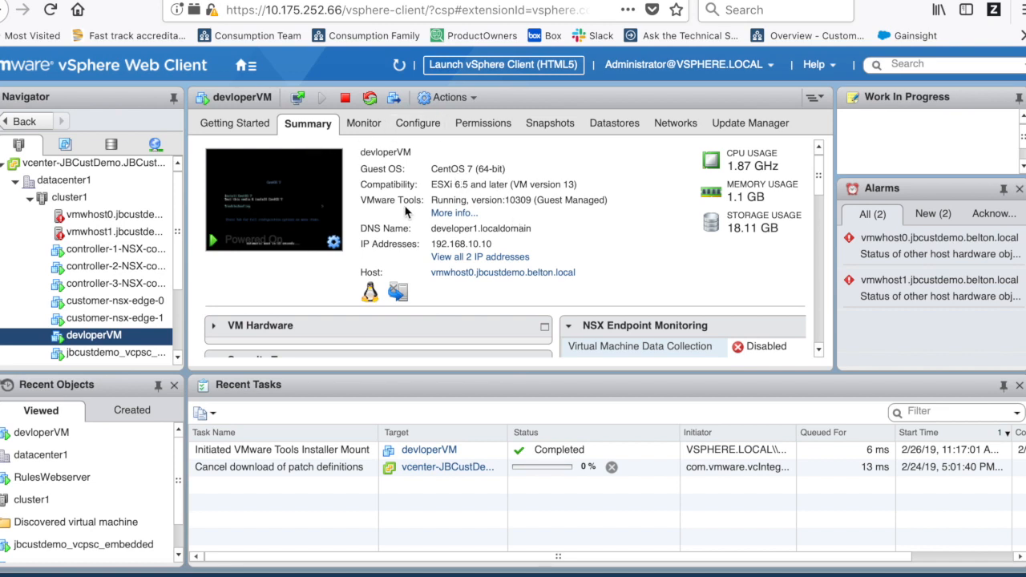
{"action": "left_click", "coordinate": [454, 214]}
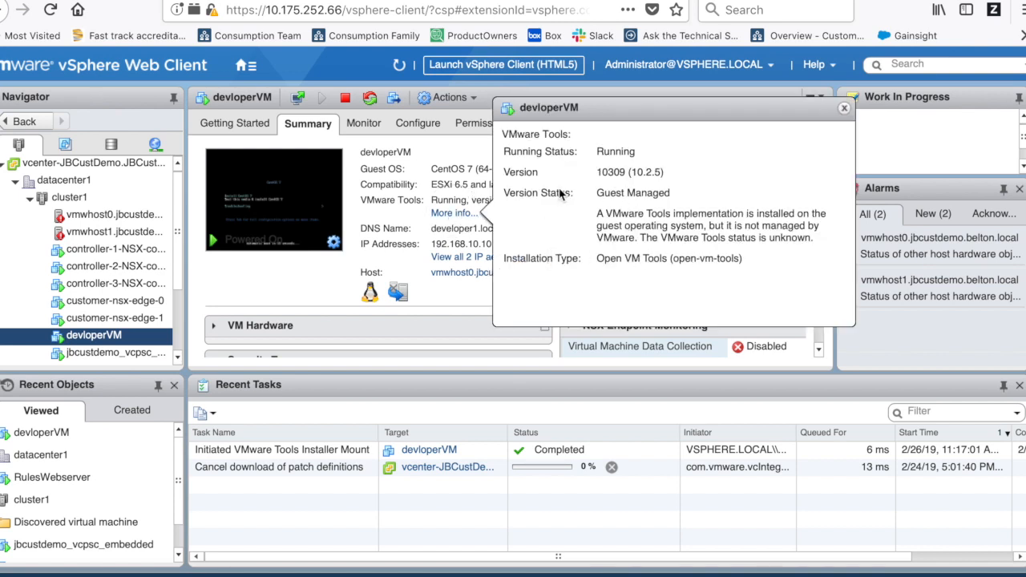
{"action": "left_click", "coordinate": [281, 269]}
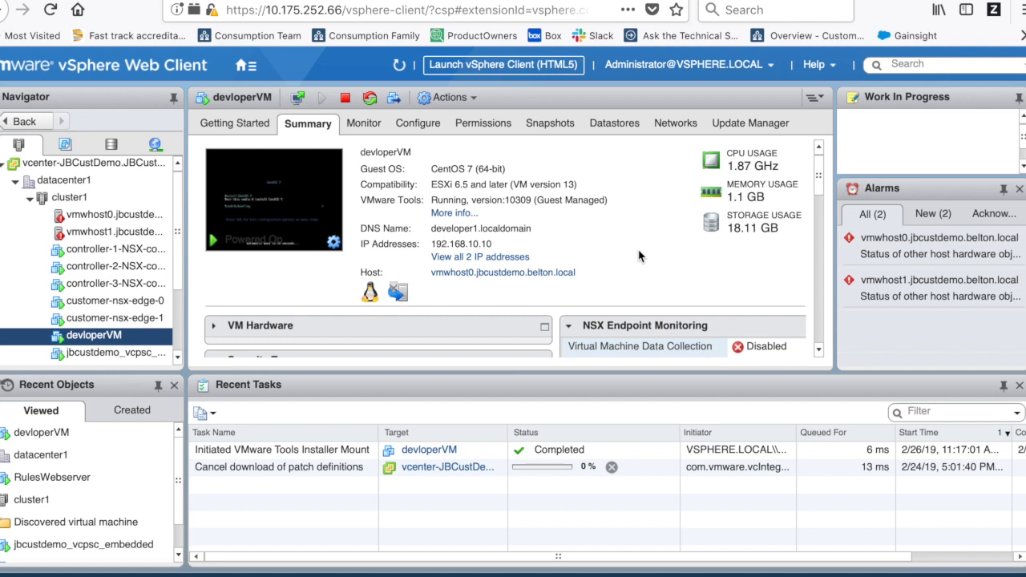
- Shut down devloperVM's guest OS, then power the VM back on
{"action": "left_click", "coordinate": [346, 99]}
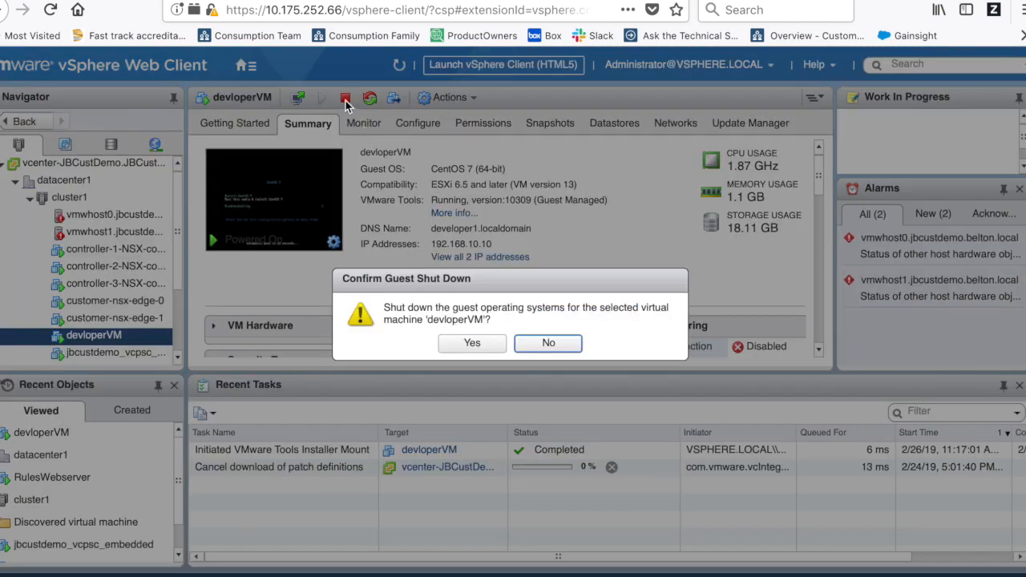
{"action": "left_click", "coordinate": [479, 343]}
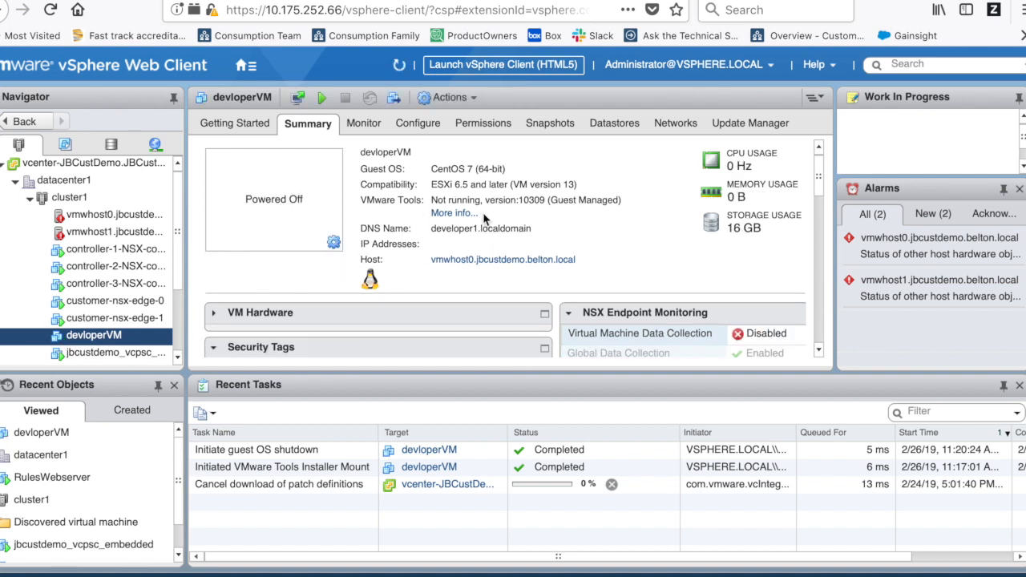
{"action": "left_click", "coordinate": [323, 97]}
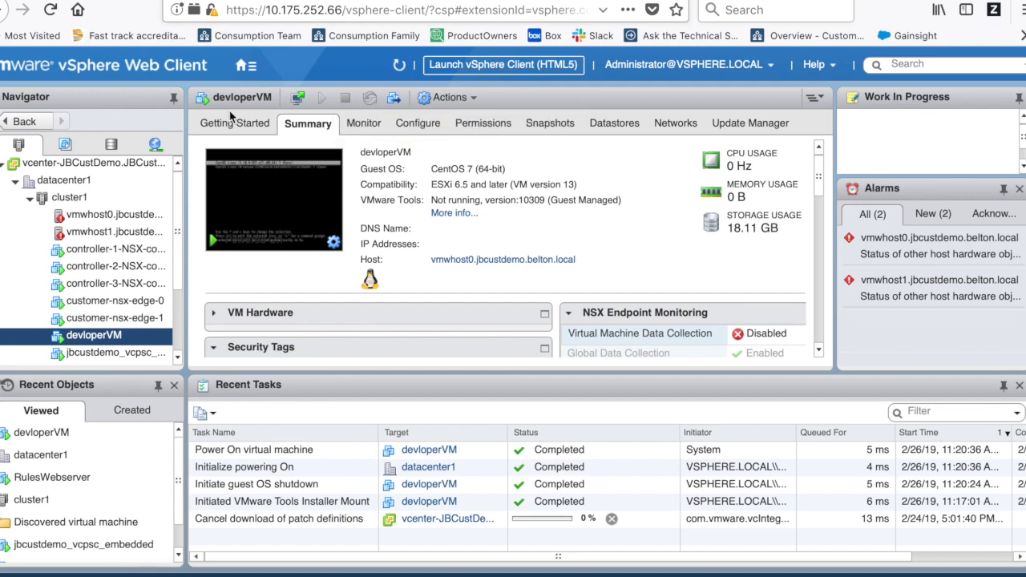
- Reopen devloperVM's web console and enter root at the developer1 login prompt
{"action": "left_click", "coordinate": [291, 206]}
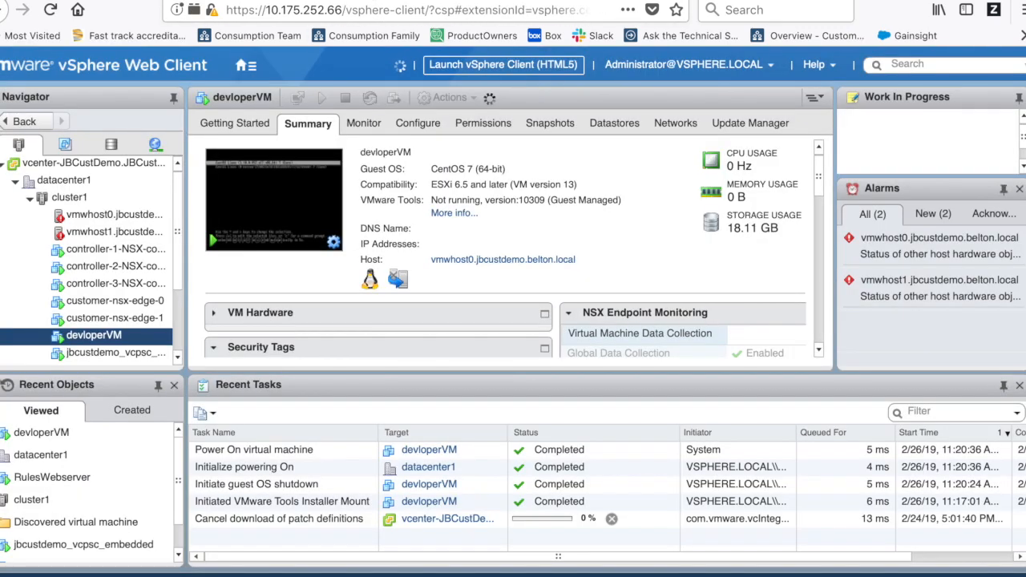
{"action": "left_click", "coordinate": [505, 1]}
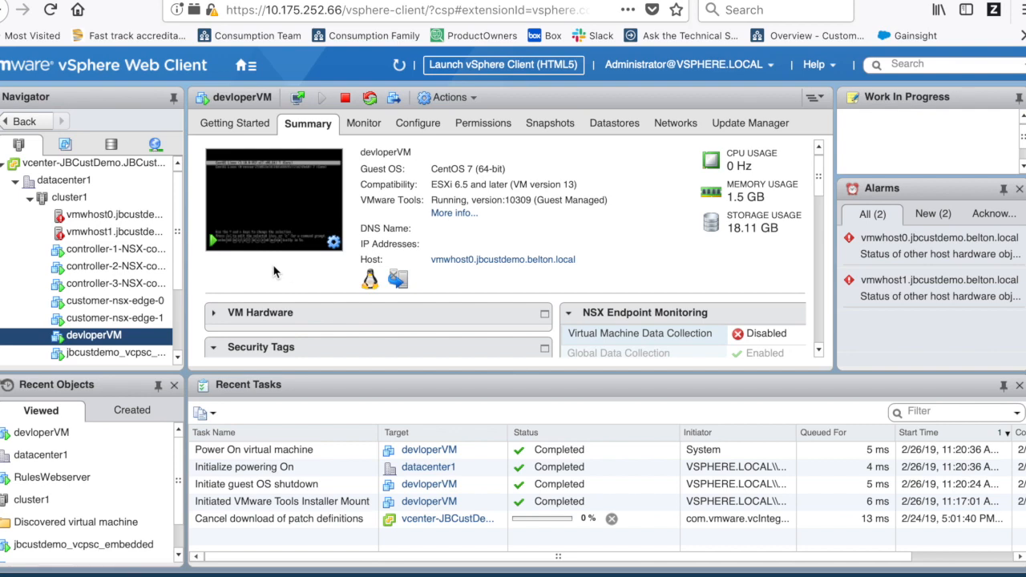
{"action": "left_click", "coordinate": [308, 202]}
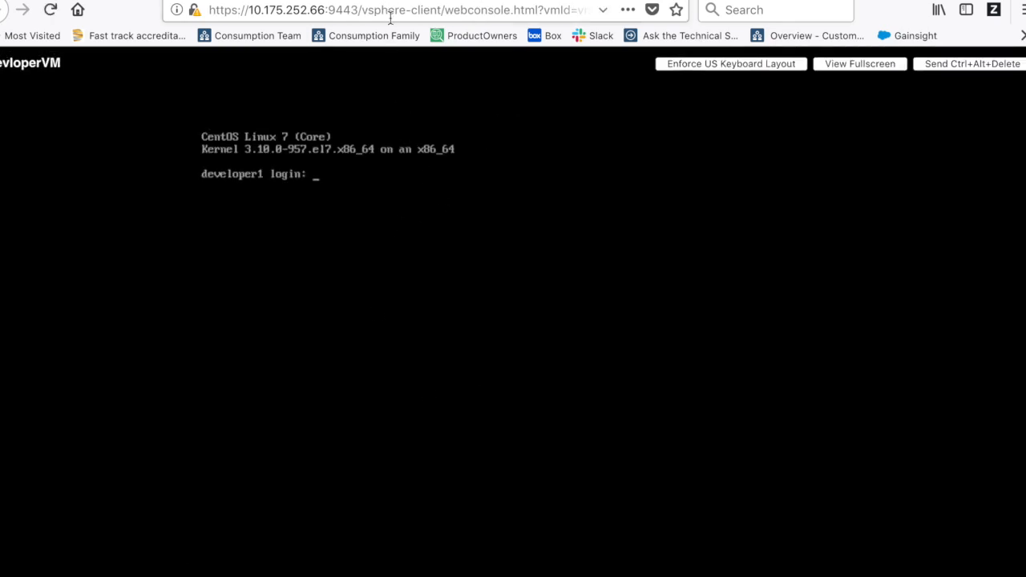
{"action": "type", "text": "root"}
{"action": "left_click", "coordinate": [391, 11]}
- Log in to the VM console as root
{"action": "left_click", "coordinate": [375, 205]}
{"action": "type", "text": "root"}
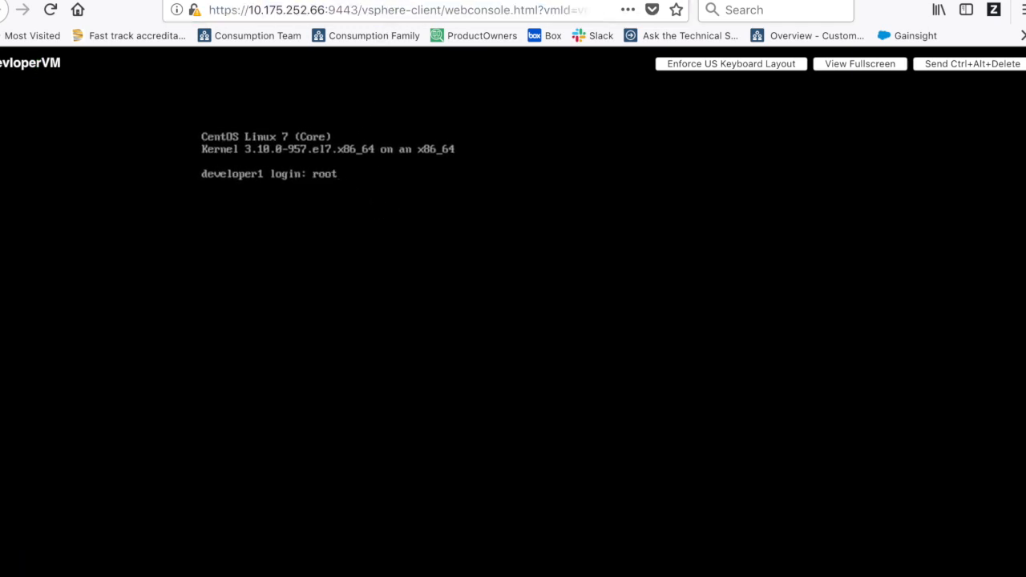
{"action": "key", "text": "Return"}
{"action": "key", "text": "Return"}
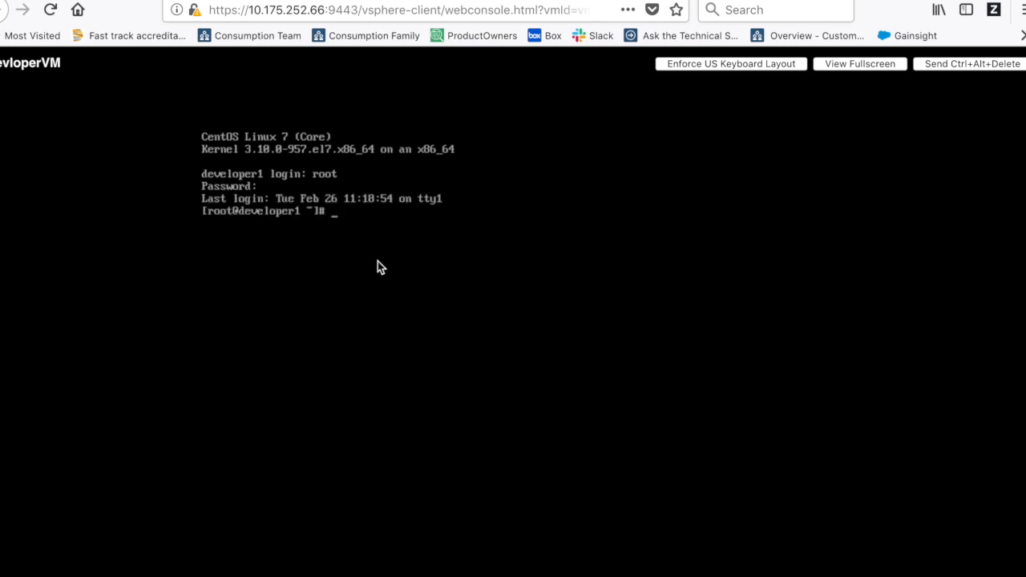
{"action": "key", "text": "Return"}
- List root's home folder, enter the james folder and list its files
{"action": "key", "text": "Return"}
{"action": "key", "text": "Return"}
{"action": "type", "text": "ls"}
{"action": "key", "text": "Return"}
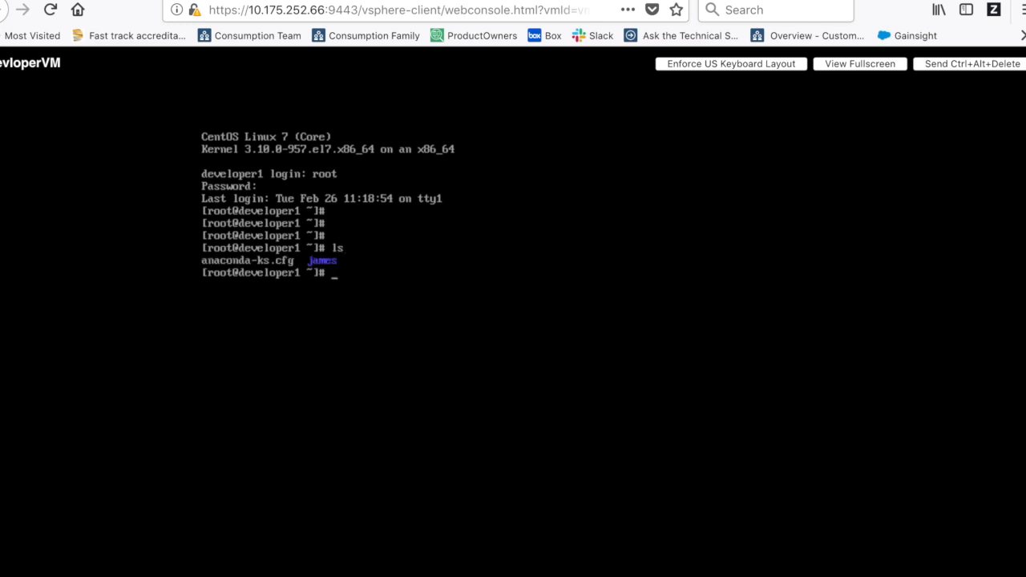
{"action": "type", "text": "cd james"}
{"action": "key", "text": "Return"}
{"action": "type", "text": "ls"}
{"action": "key", "text": "Return"}
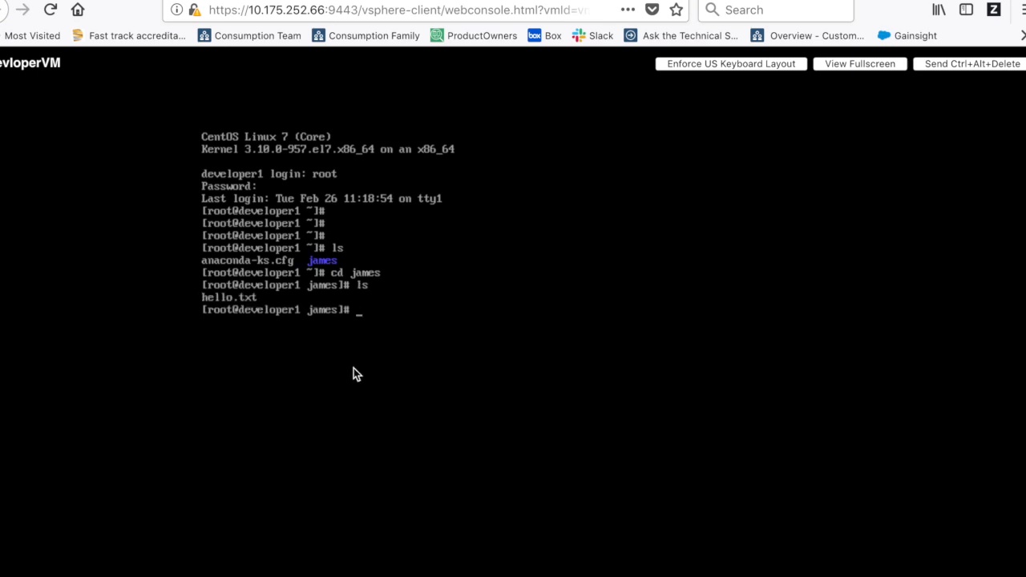
{"action": "key", "text": "Return"}
{"action": "key", "text": "Return"}
- View hello.txt in vi to confirm it reads Hello world!!, then return to vSphere
{"action": "type", "text": "vi"}
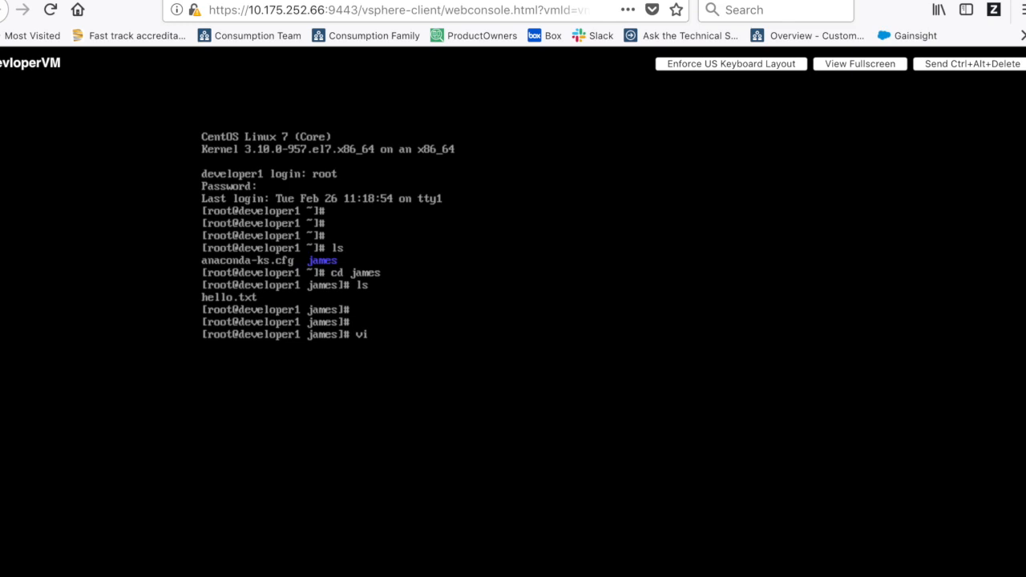
{"action": "type", "text": " hello.txt"}
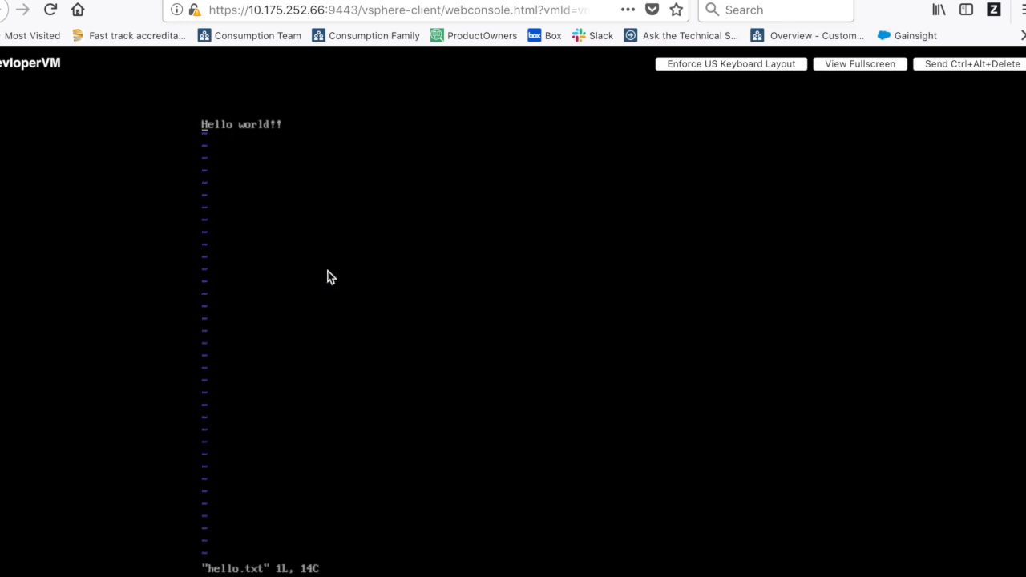
{"action": "type", "text": ":q"}
{"action": "key", "text": "Return"}
{"action": "key", "text": "Return"}
{"action": "key", "text": "Return"}
{"action": "type", "text": "ls"}
{"action": "key", "text": "Return"}
{"action": "key", "text": "Return"}
{"action": "key", "text": "Return"}
{"action": "key", "text": "Return"}
{"action": "key", "text": "Return"}
{"action": "key", "text": "Return"}
{"action": "key", "text": "Return"}
{"action": "key", "text": "Return"}
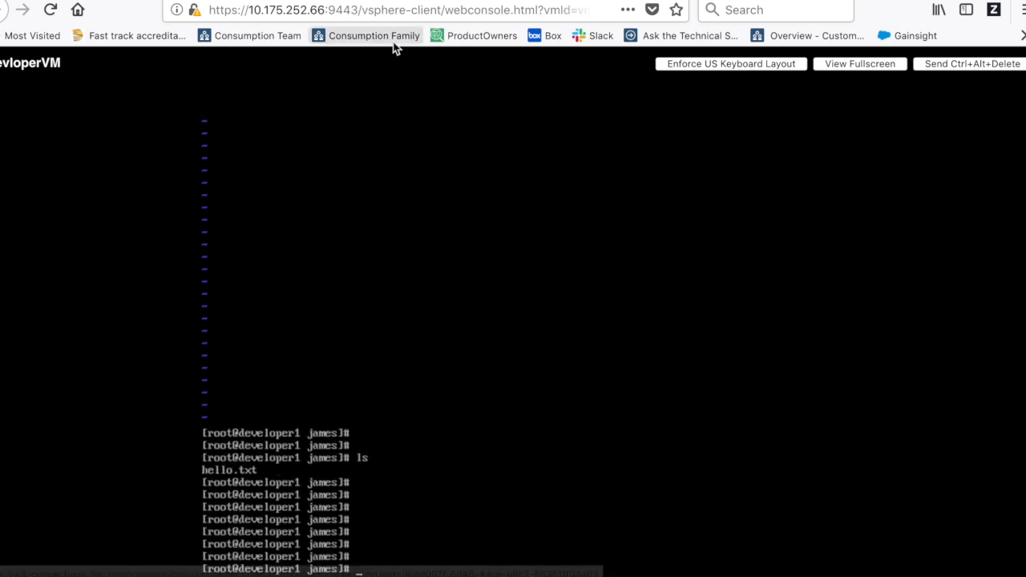
{"action": "left_click", "coordinate": [393, 1]}
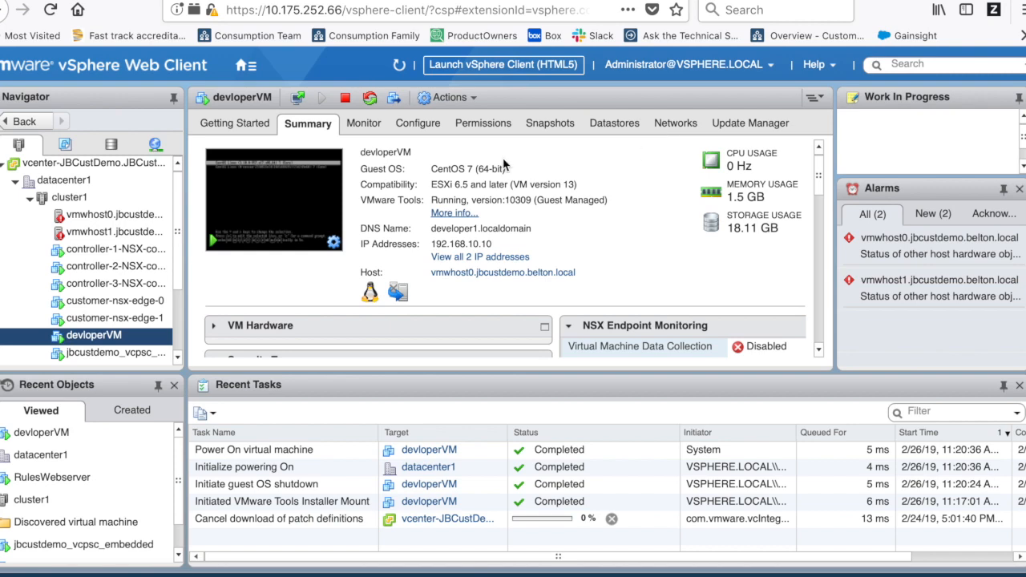
- Take a snapshot of devloperVM described "After adding james and hello.txt"
{"action": "left_click", "coordinate": [473, 97]}
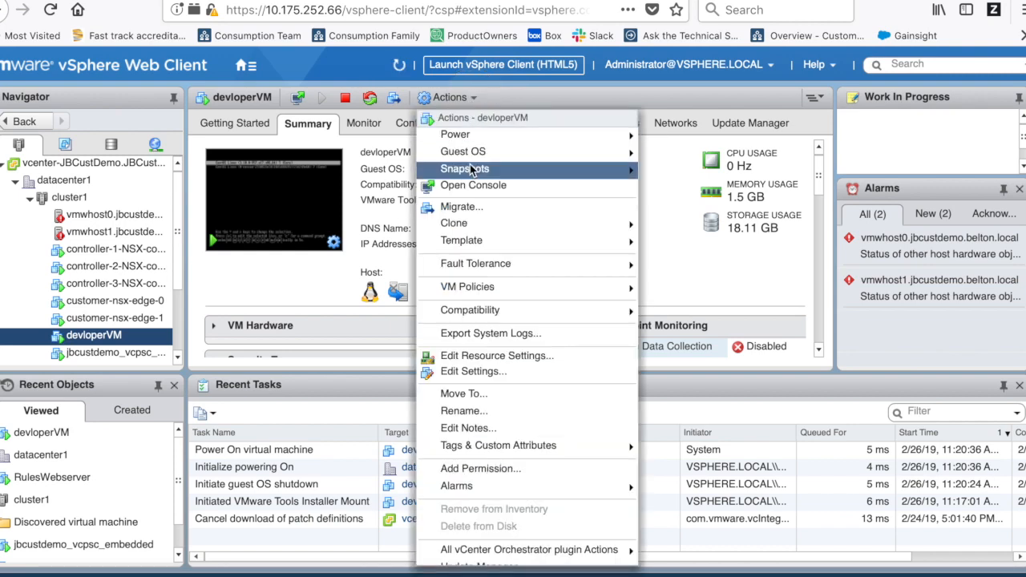
{"action": "mouse_move", "coordinate": [471, 172]}
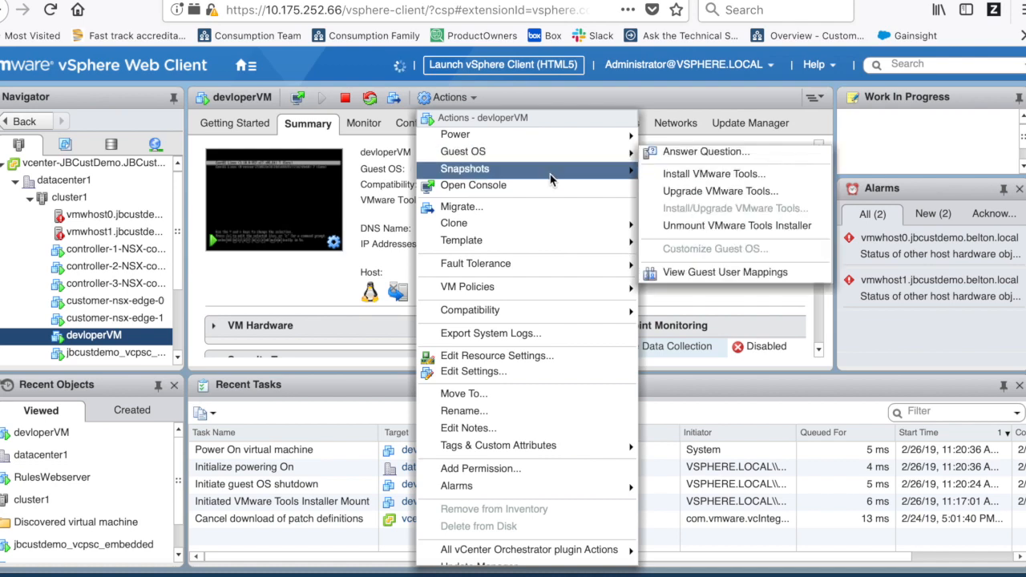
{"action": "left_click", "coordinate": [696, 170]}
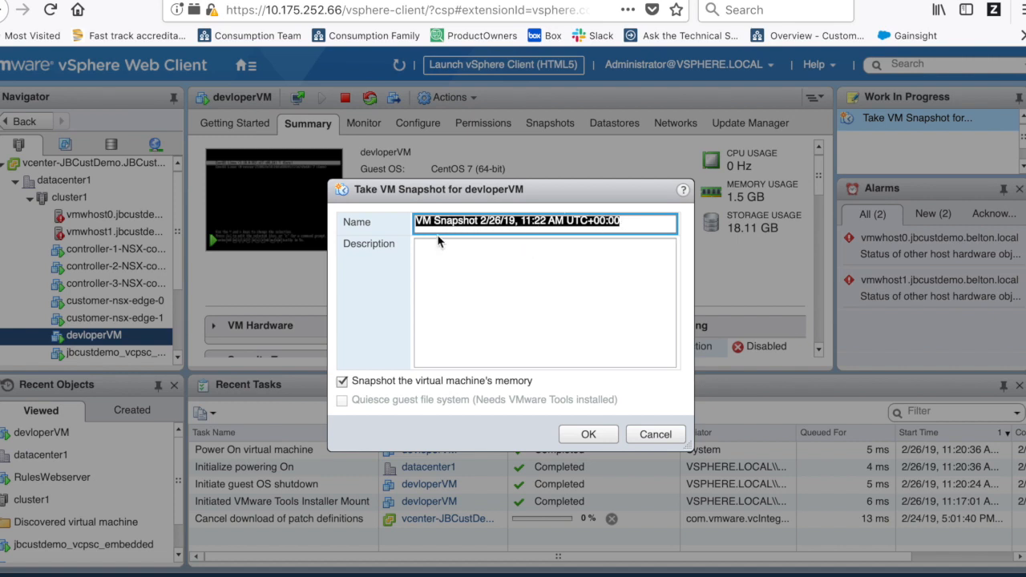
{"action": "left_click", "coordinate": [488, 258]}
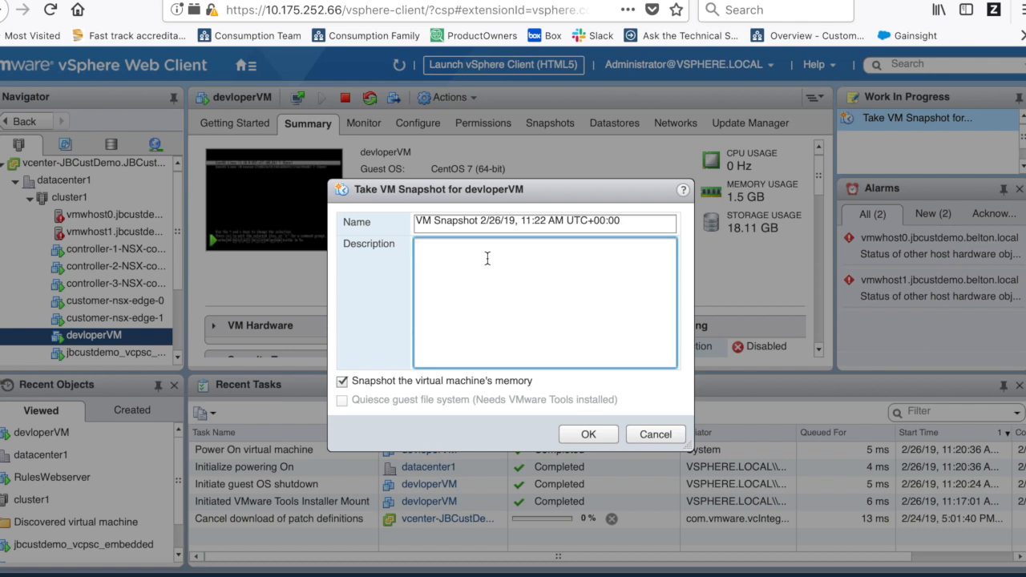
{"action": "type", "text": "After adding james"}
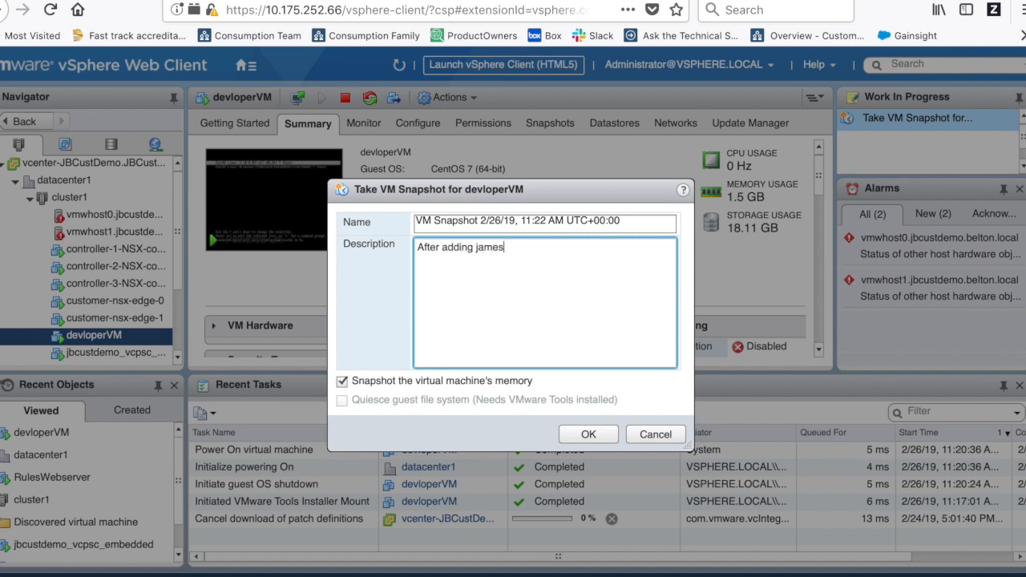
{"action": "type", "text": " and hello.txt"}
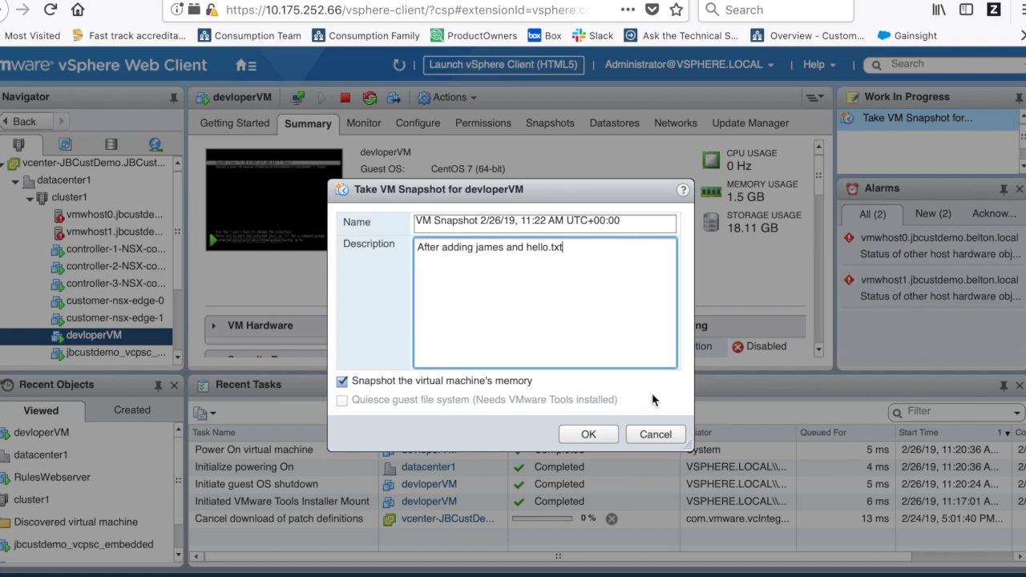
{"action": "left_click", "coordinate": [587, 437]}
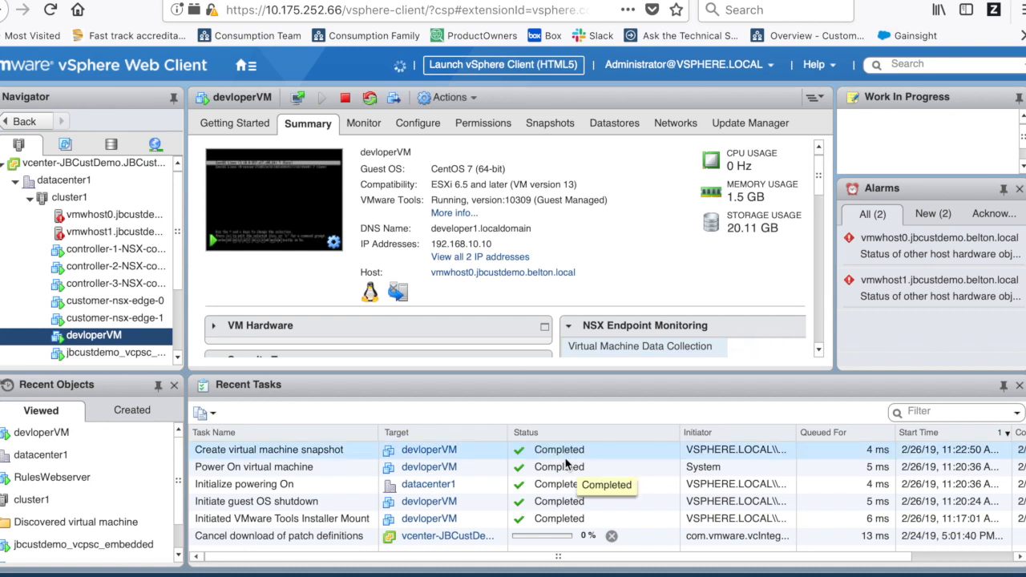
- Review the new snapshot in devloperVM's Snapshots tab, then go back to the console
{"action": "left_click", "coordinate": [555, 125]}
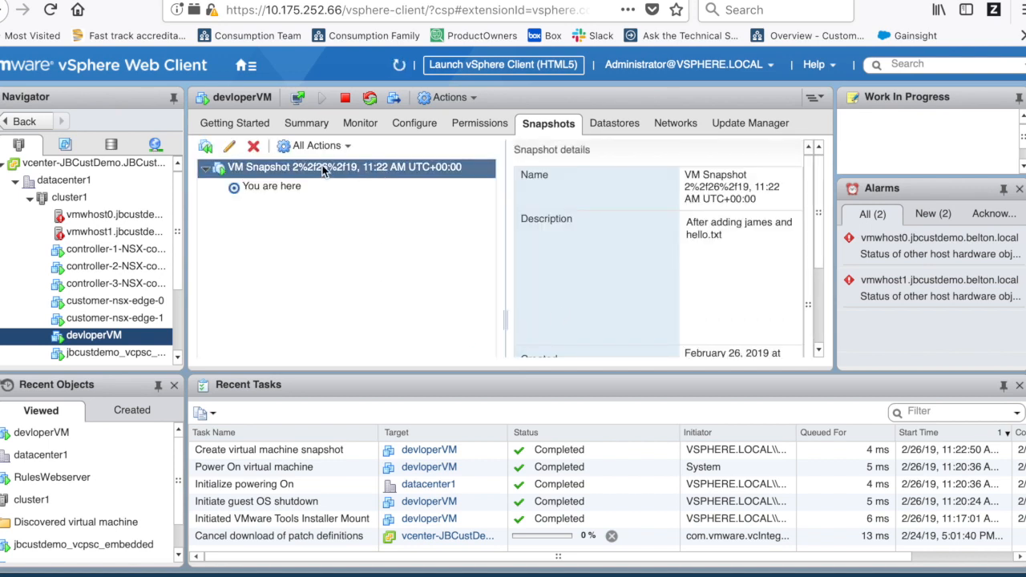
{"action": "left_click", "coordinate": [275, 189]}
{"action": "left_click", "coordinate": [303, 153]}
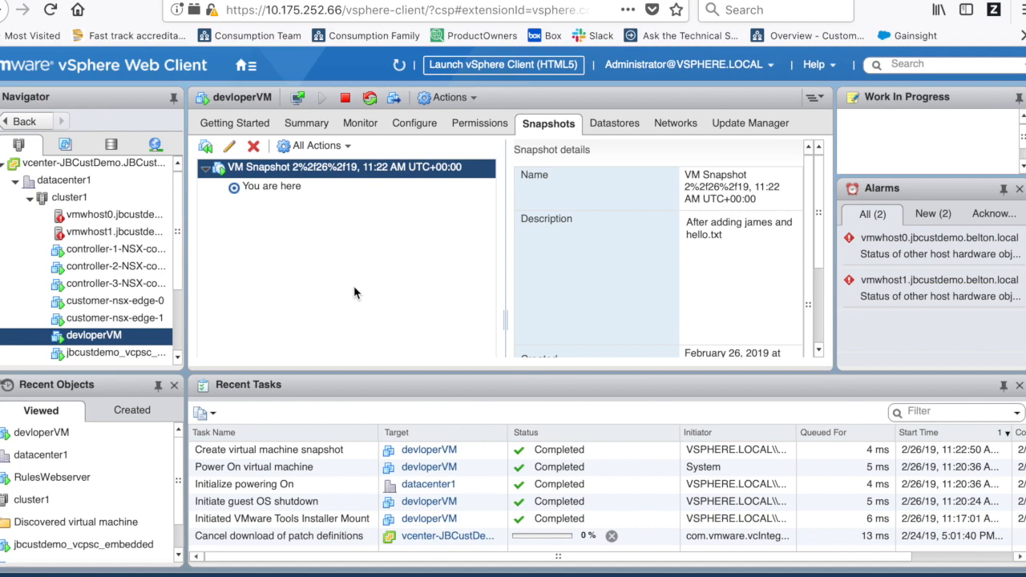
{"action": "left_click", "coordinate": [453, 1]}
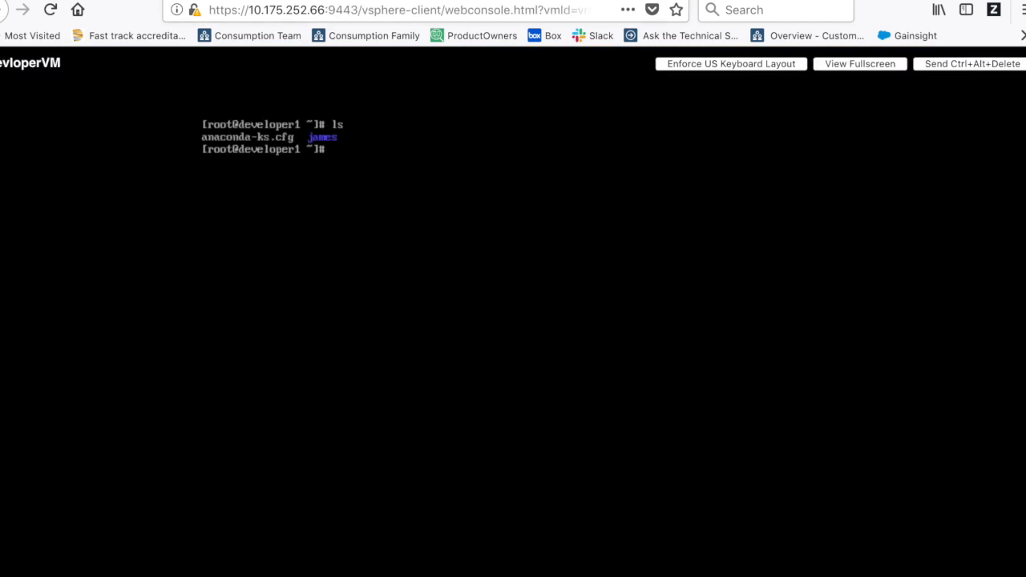
- Delete the james folder and hello.txt with rm -r, answering y to each prompt, then list remaining files
{"action": "key", "text": "Return"}
{"action": "key", "text": "Return"}
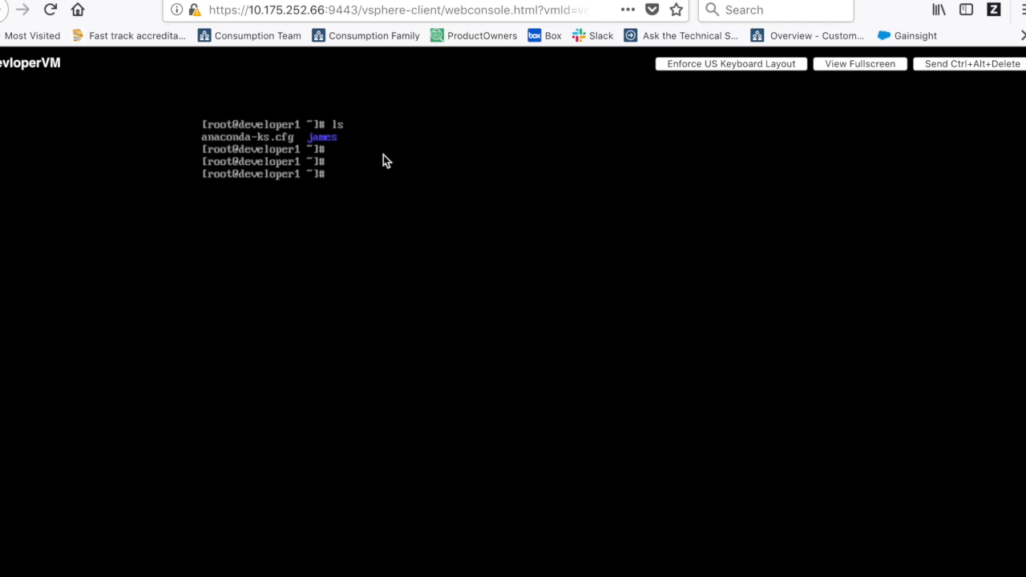
{"action": "type", "text": "rm -r james"}
{"action": "key", "text": "Return"}
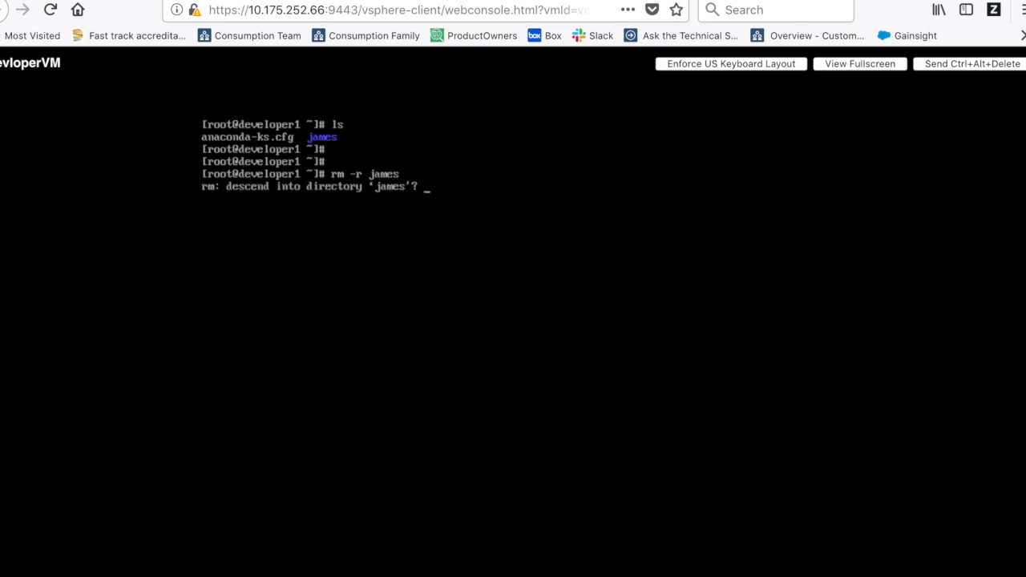
{"action": "type", "text": "y"}
{"action": "key", "text": "Return"}
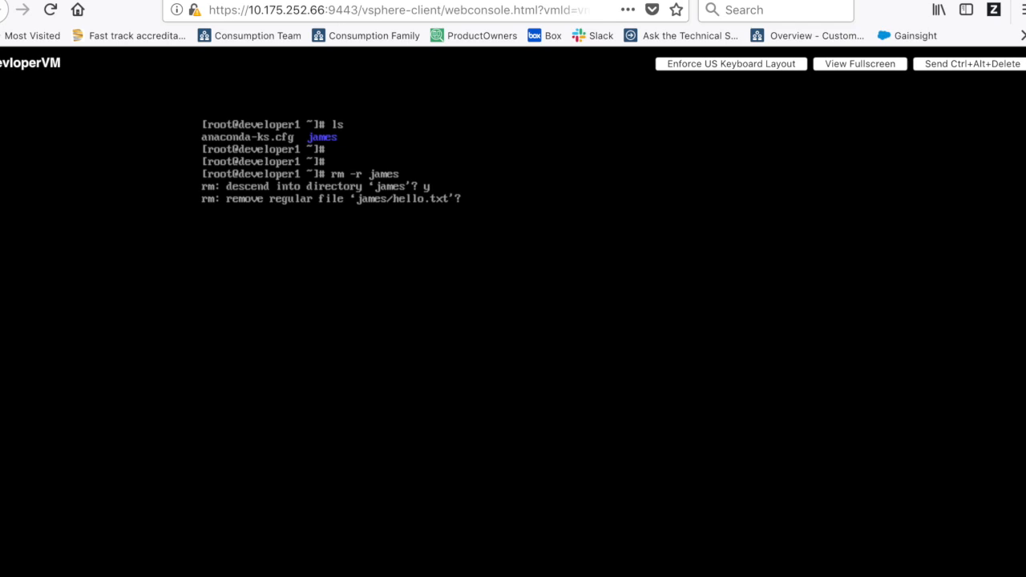
{"action": "type", "text": "y"}
{"action": "key", "text": "Return"}
{"action": "type", "text": "y"}
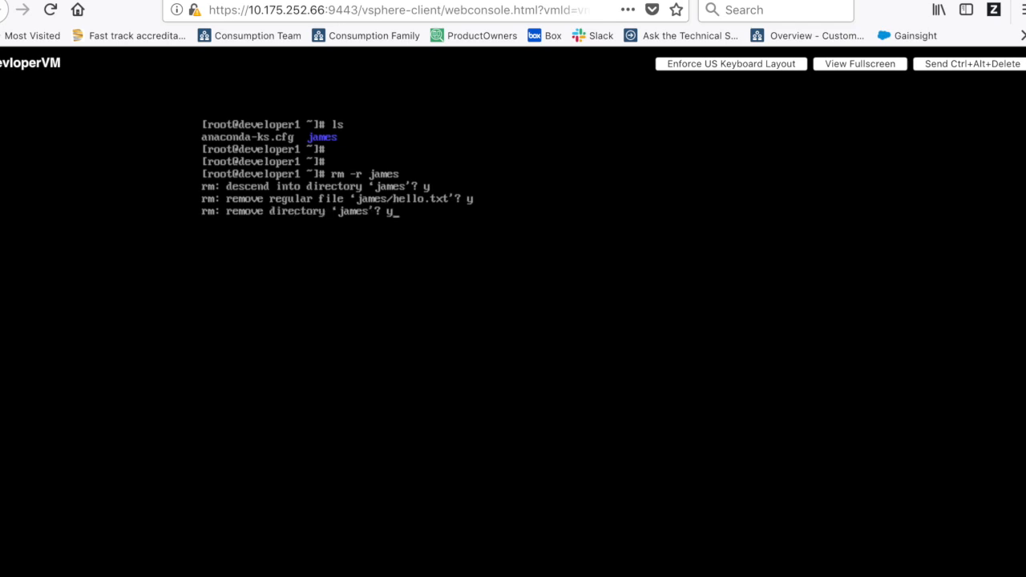
{"action": "key", "text": "Return"}
{"action": "key", "text": "Return"}
{"action": "key", "text": "Return"}
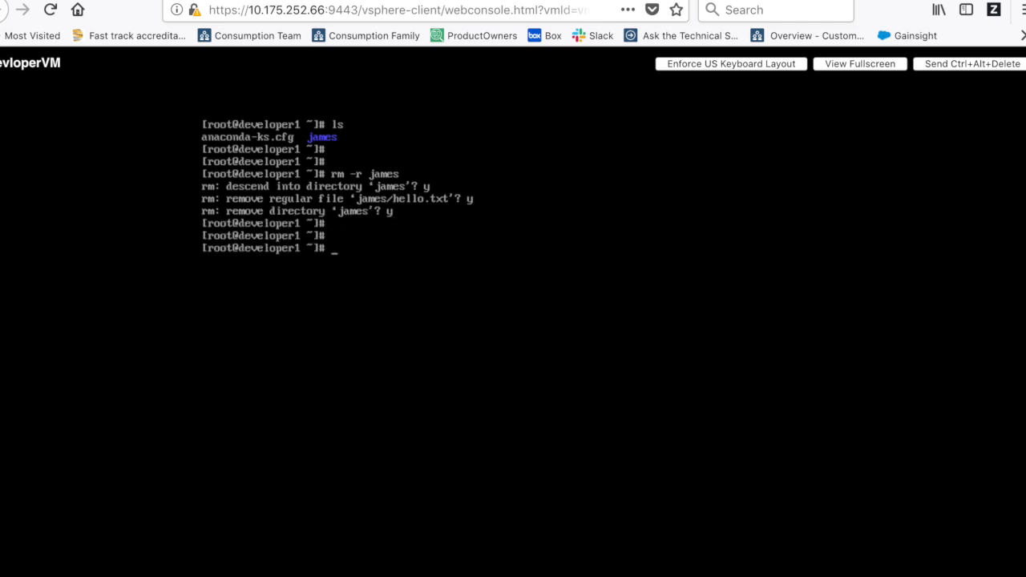
{"action": "type", "text": "ls -l"}
{"action": "key", "text": "Return"}
{"action": "key", "text": "Return"}
{"action": "key", "text": "Return"}
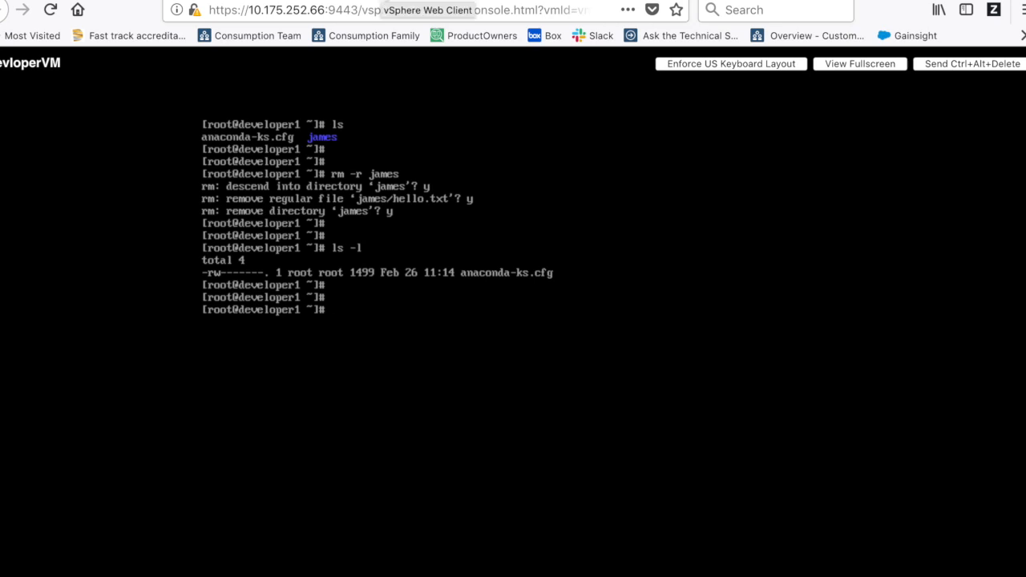
{"action": "left_click", "coordinate": [383, 1]}
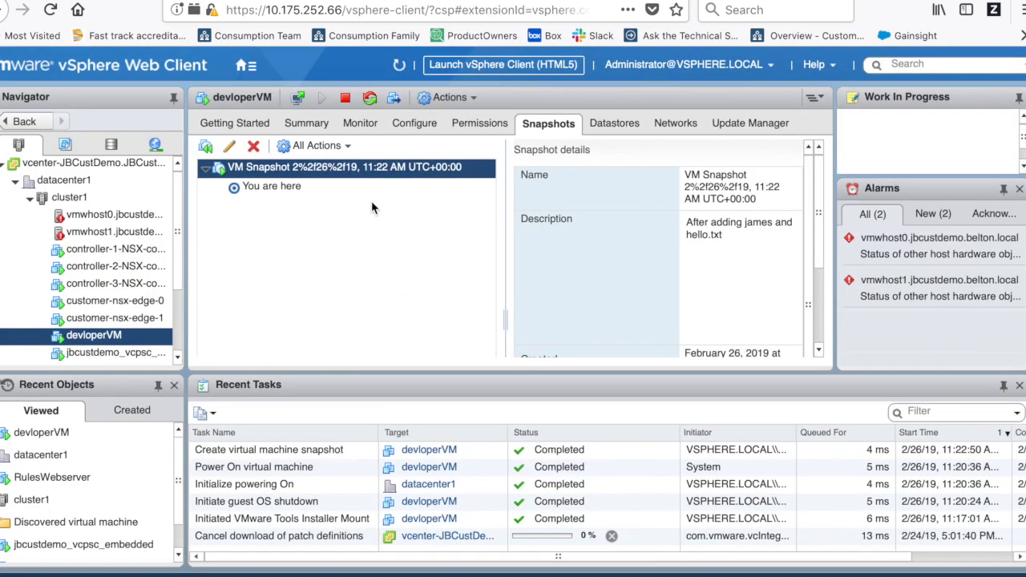
- Revert devloperVM to its latest snapshot, accepting the suspend, then check the console
{"action": "left_click", "coordinate": [473, 99]}
{"action": "mouse_move", "coordinate": [484, 174]}
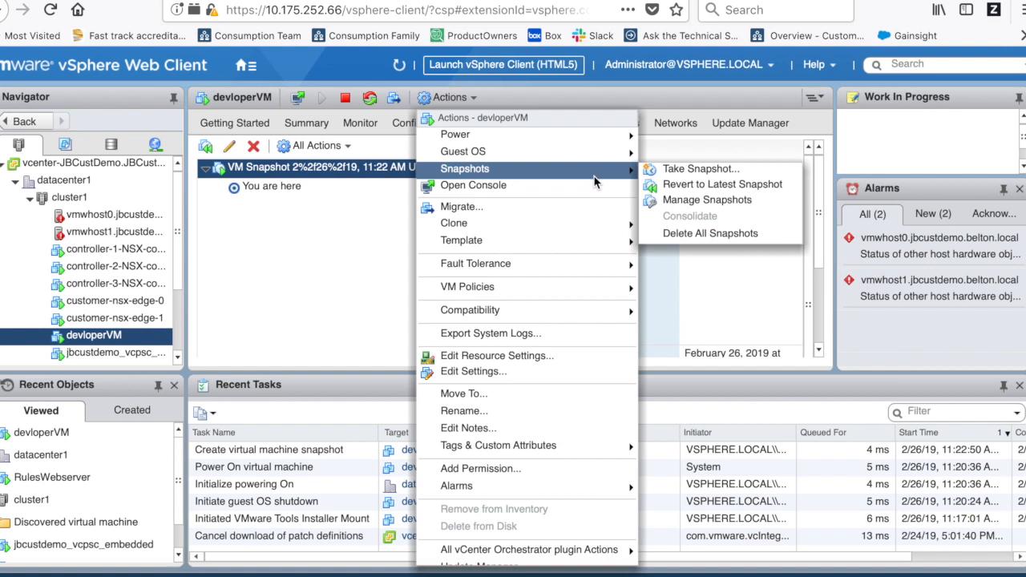
{"action": "left_click", "coordinate": [764, 191]}
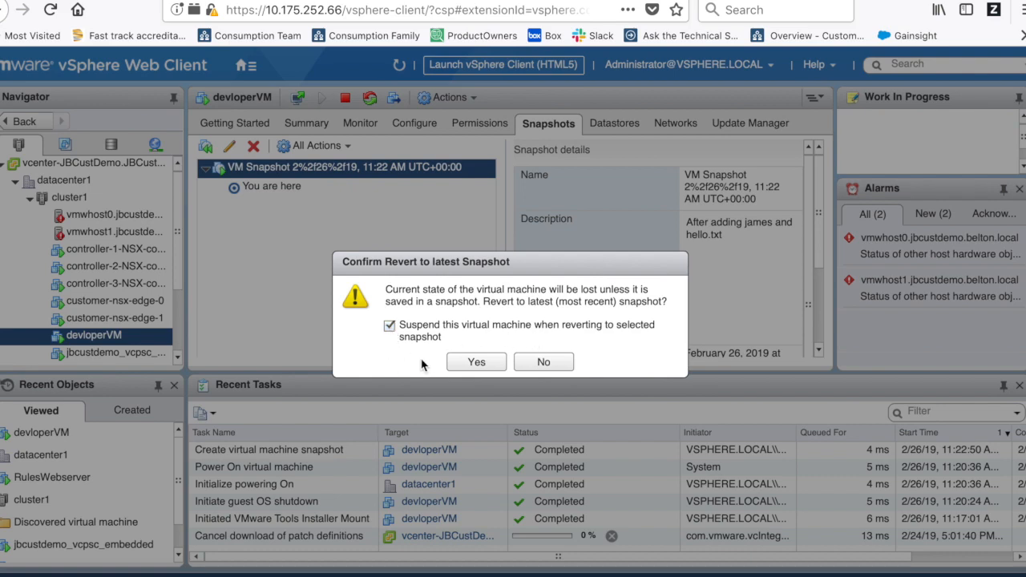
{"action": "left_click", "coordinate": [472, 362]}
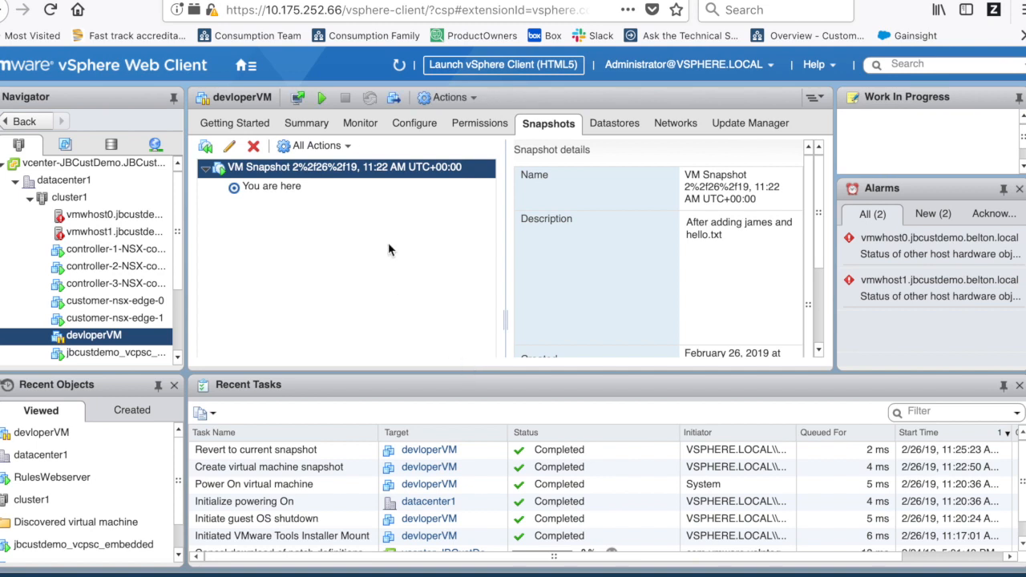
{"action": "left_click", "coordinate": [457, 0]}
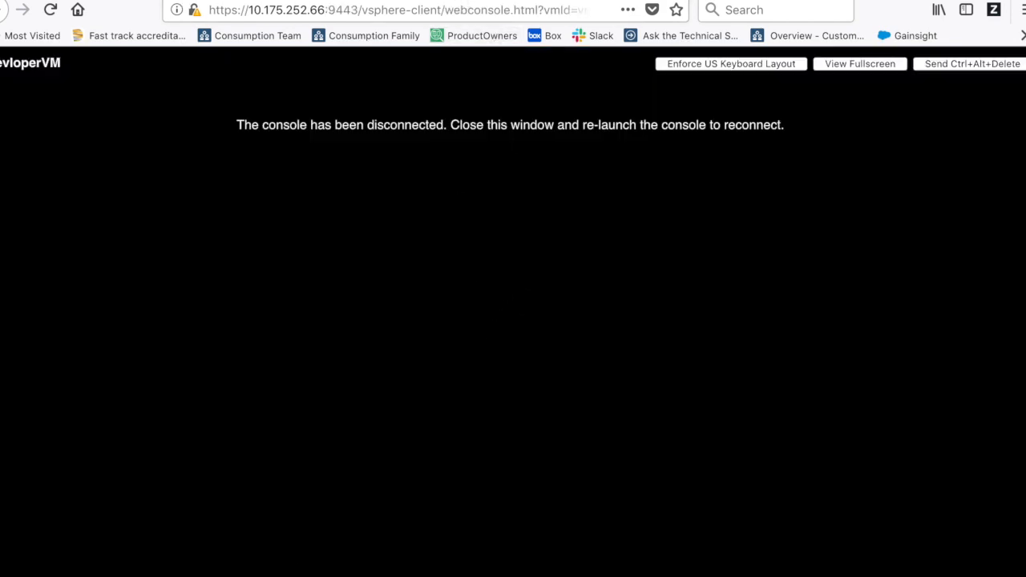
- Launch a fresh web console and check the current directory and its files with pwd and ls
{"action": "left_click", "coordinate": [321, 0]}
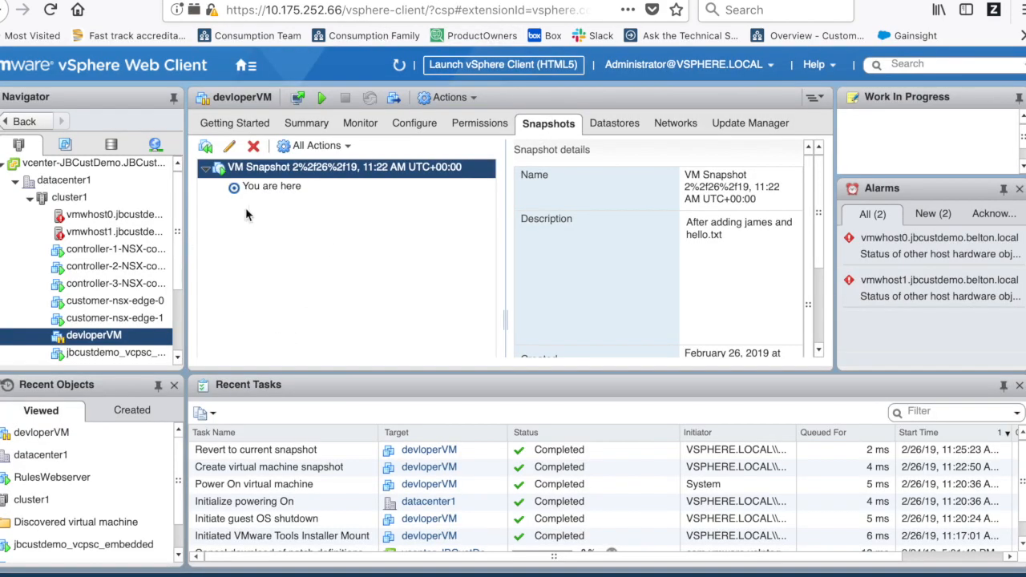
{"action": "left_click", "coordinate": [313, 126]}
{"action": "left_click", "coordinate": [264, 230]}
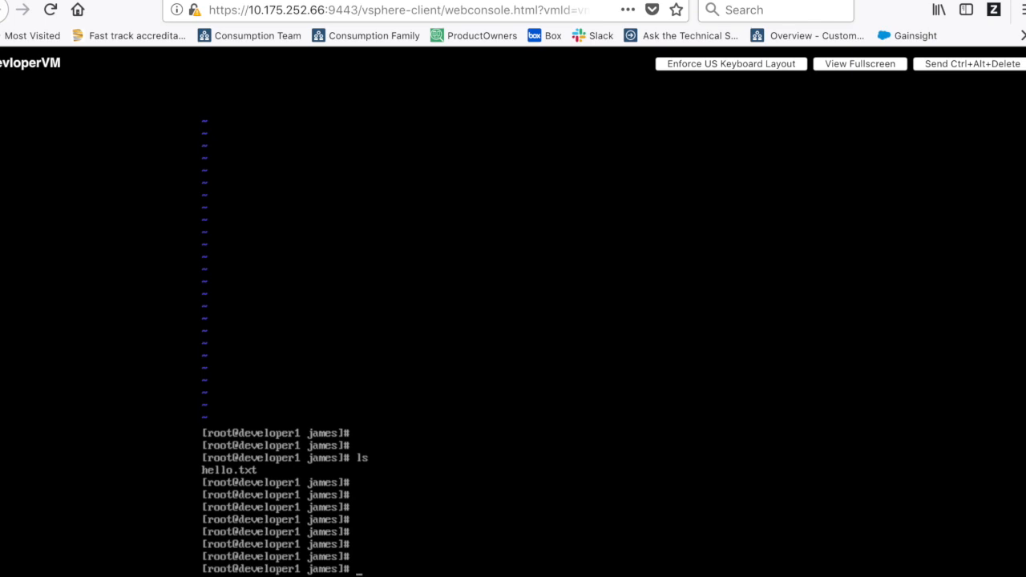
{"action": "key", "text": "Return"}
{"action": "key", "text": "Return"}
{"action": "key", "text": "Return"}
{"action": "type", "text": "pwd"}
{"action": "key", "text": "Return"}
{"action": "key", "text": "Return"}
{"action": "key", "text": "Return"}
{"action": "key", "text": "Return"}
{"action": "key", "text": "Return"}
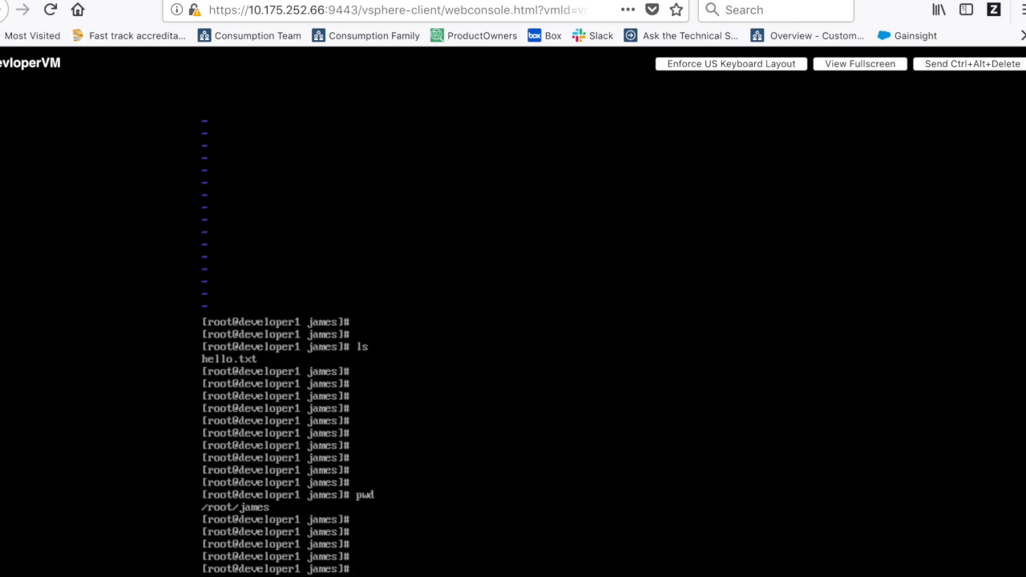
{"action": "type", "text": "ls"}
{"action": "key", "text": "Return"}
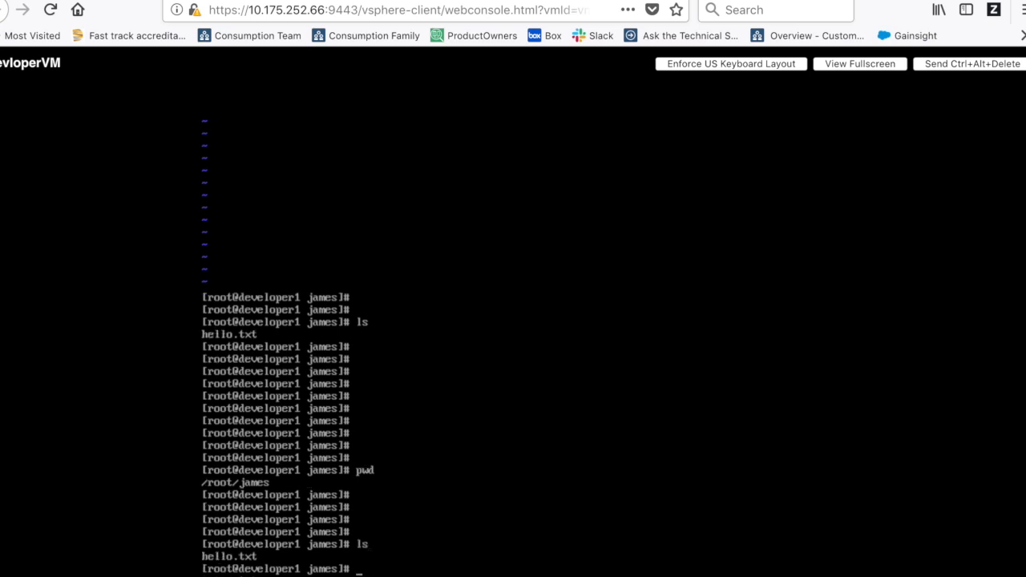
{"action": "key", "text": "Return"}
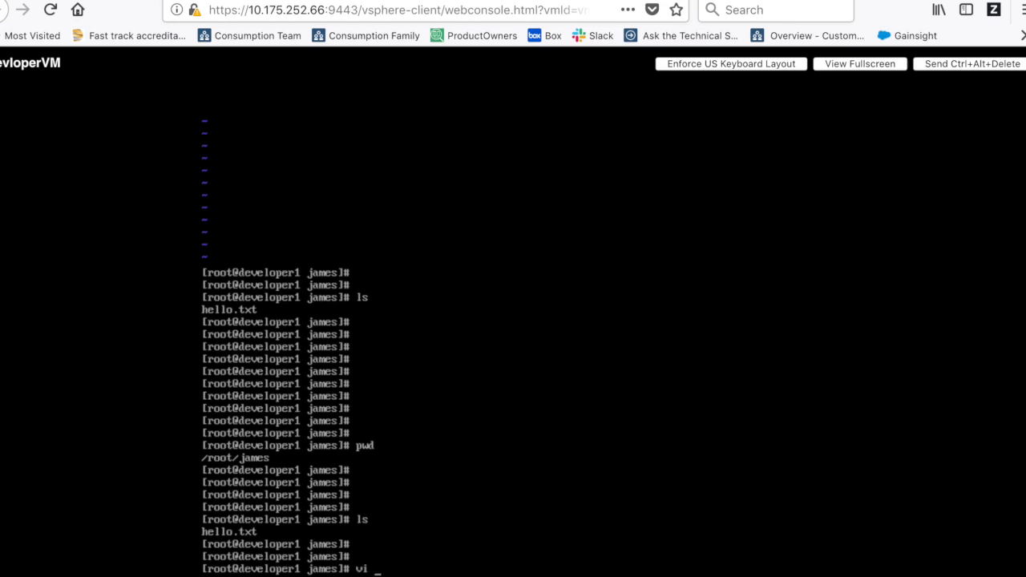
- Open hello.txt in vi to confirm it was restored, then list the folder again
{"action": "type", "text": "vi hello.txt"}
{"action": "key", "text": "Return"}
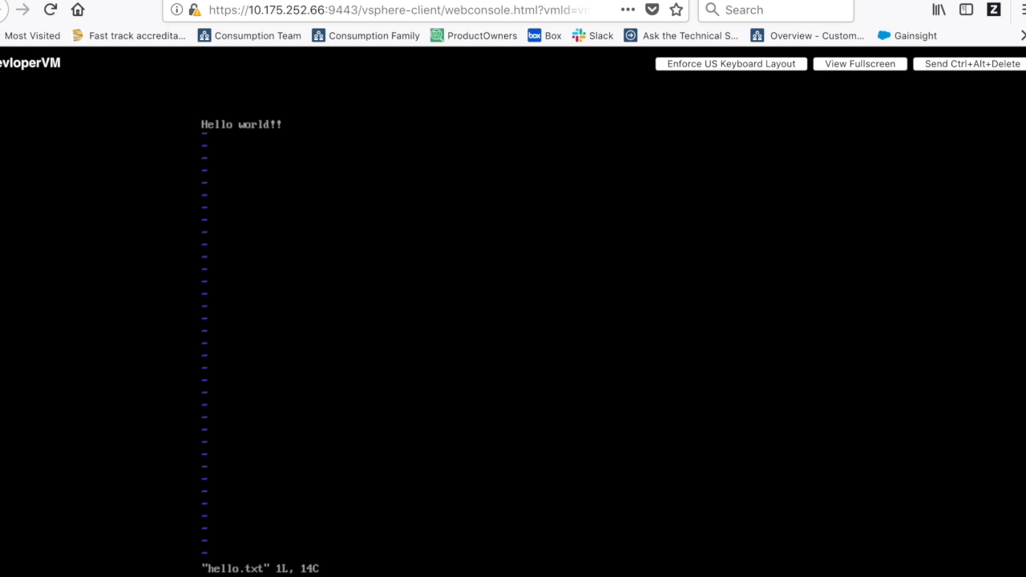
{"action": "type", "text": ":q!"}
{"action": "key", "text": "Return"}
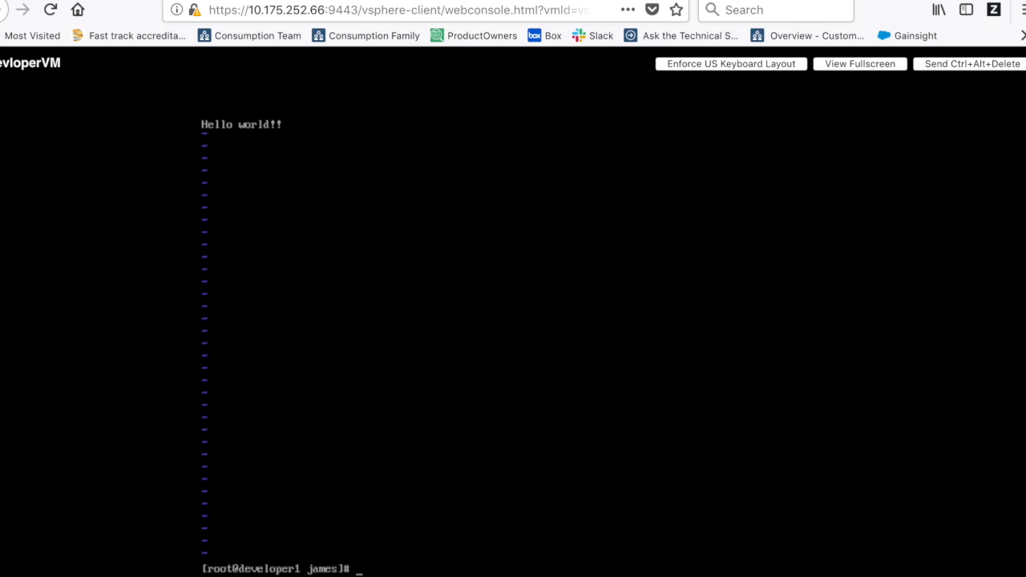
{"action": "key", "text": "Return"}
{"action": "key", "text": "Return"}
{"action": "key", "text": "Return"}
{"action": "key", "text": "Return"}
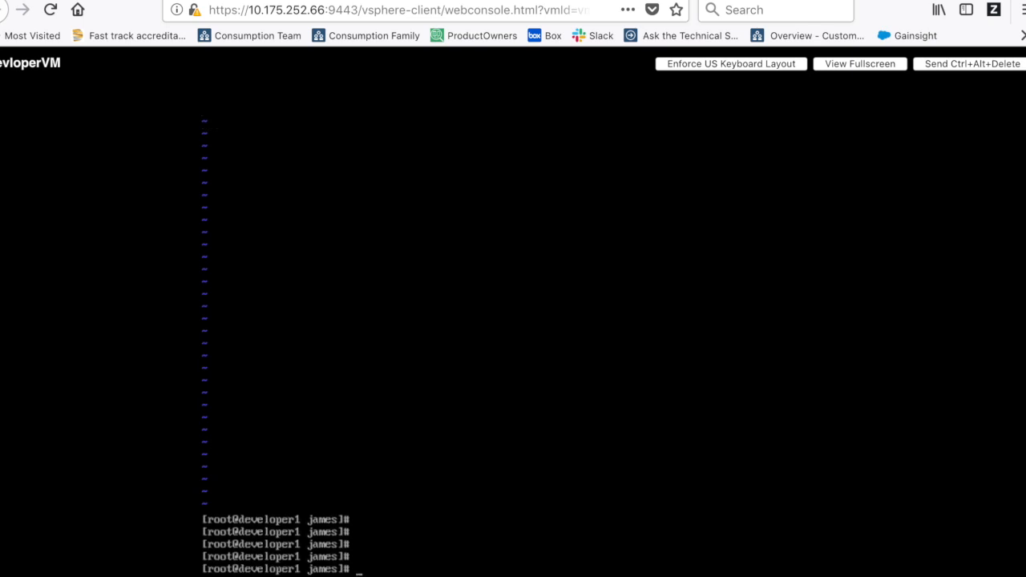
{"action": "type", "text": "ls"}
{"action": "key", "text": "Return"}
- Create goodbye.txt containing 'goodbye!!' in vi, save it with :wq, and list the folder
{"action": "key", "text": "Return"}
{"action": "key", "text": "Return"}
{"action": "key", "text": "Return"}
{"action": "key", "text": "Return"}
{"action": "key", "text": "Return"}
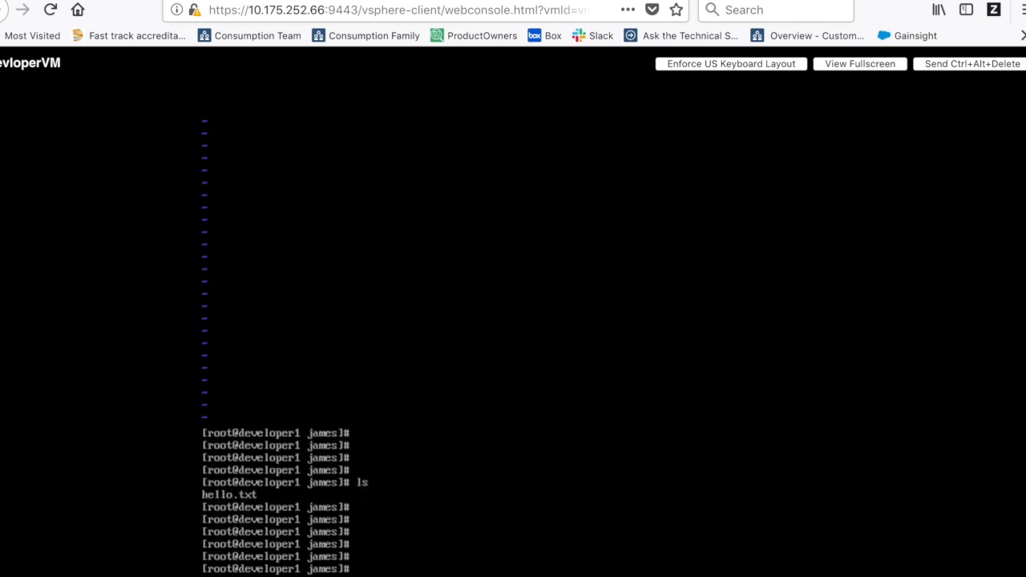
{"action": "type", "text": "vi goodbye.txt"}
{"action": "key", "text": "Return"}
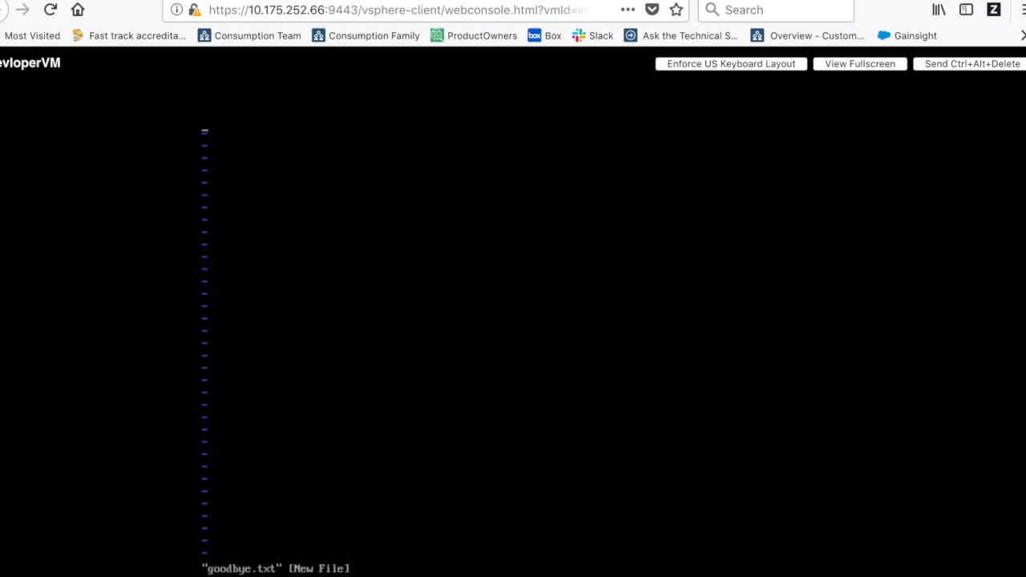
{"action": "type", "text": "igoodb"}
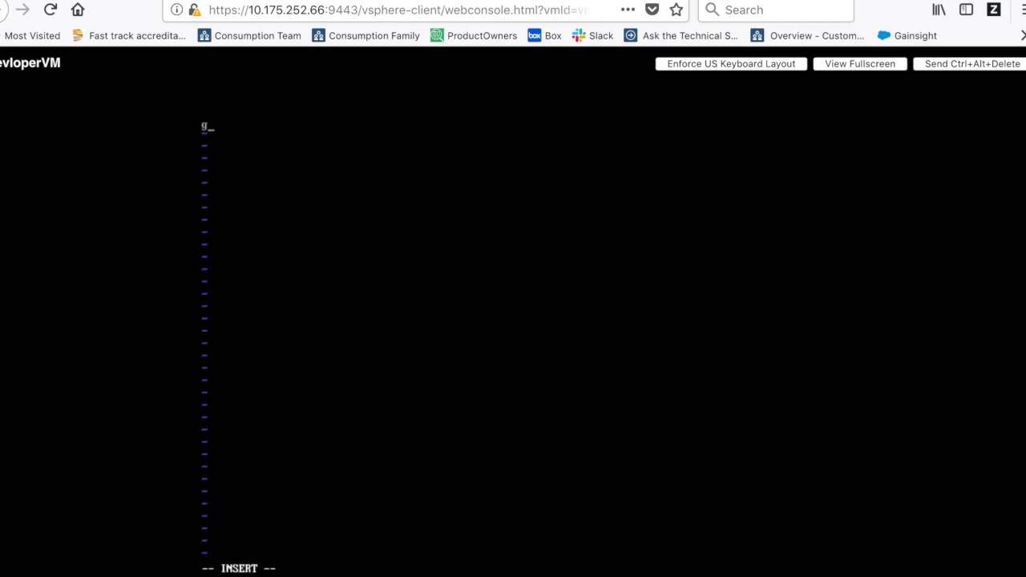
{"action": "type", "text": "ye!!"}
{"action": "key", "text": "Escape"}
{"action": "type", "text": ":wq"}
{"action": "key", "text": "Return"}
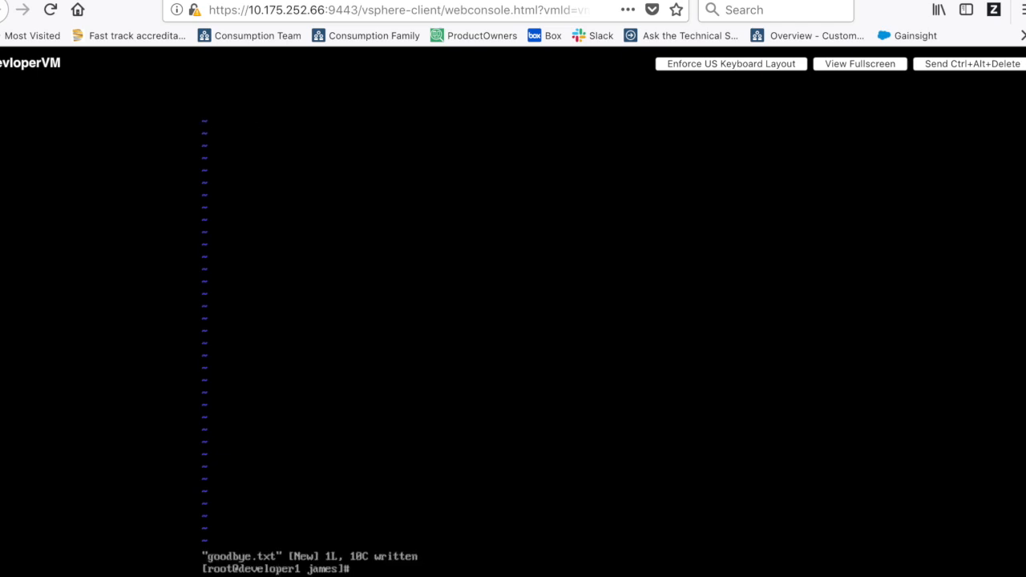
{"action": "key", "text": "Return"}
{"action": "key", "text": "Return"}
{"action": "type", "text": "ls"}
{"action": "key", "text": "Return"}
{"action": "key", "text": "Return"}
{"action": "key", "text": "Return"}
{"action": "key", "text": "Return"}
{"action": "key", "text": "Return"}
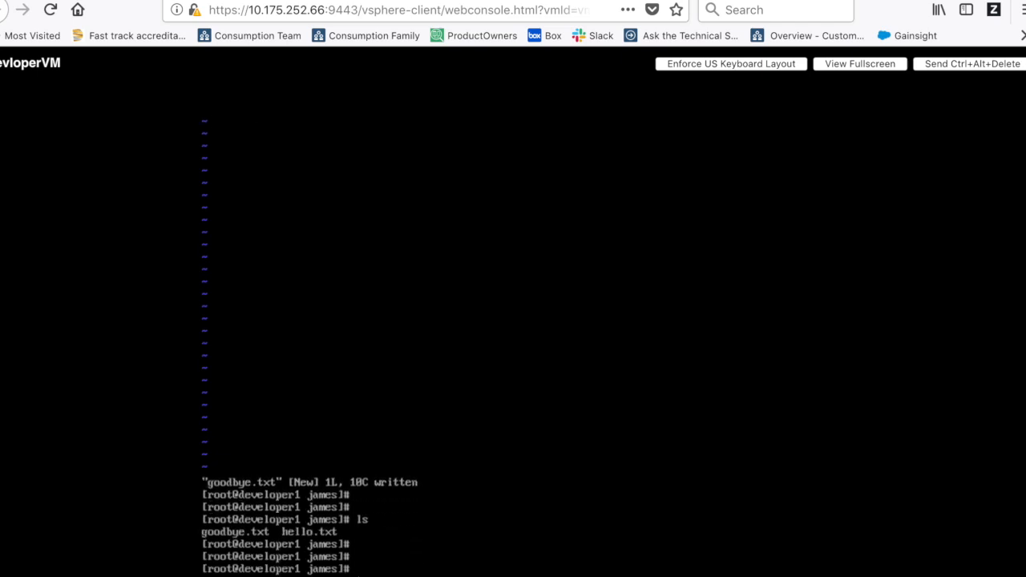
- Take a second snapshot of devloperVM, keeping the default name
{"action": "left_click", "coordinate": [386, 0]}
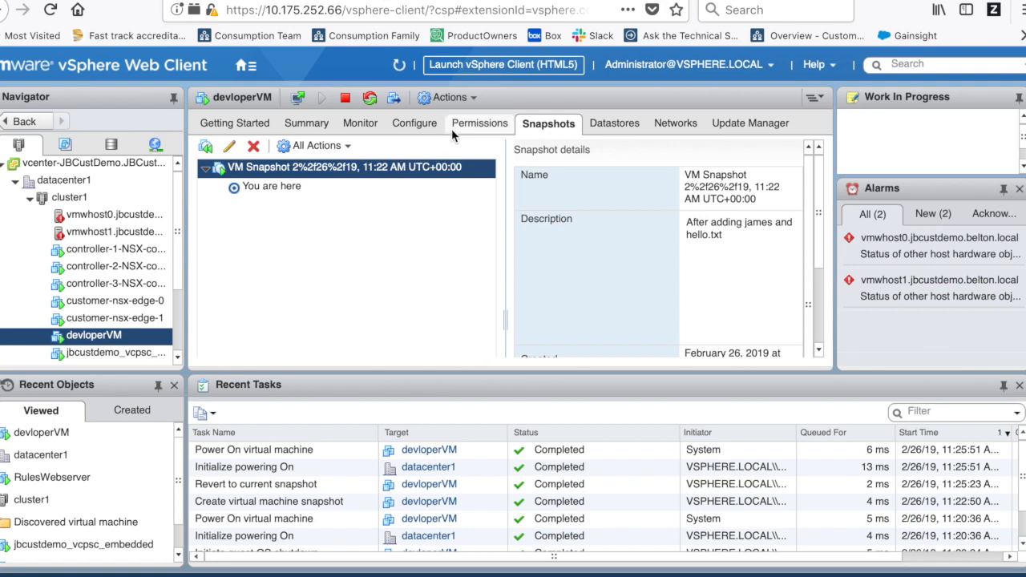
{"action": "left_click", "coordinate": [464, 105]}
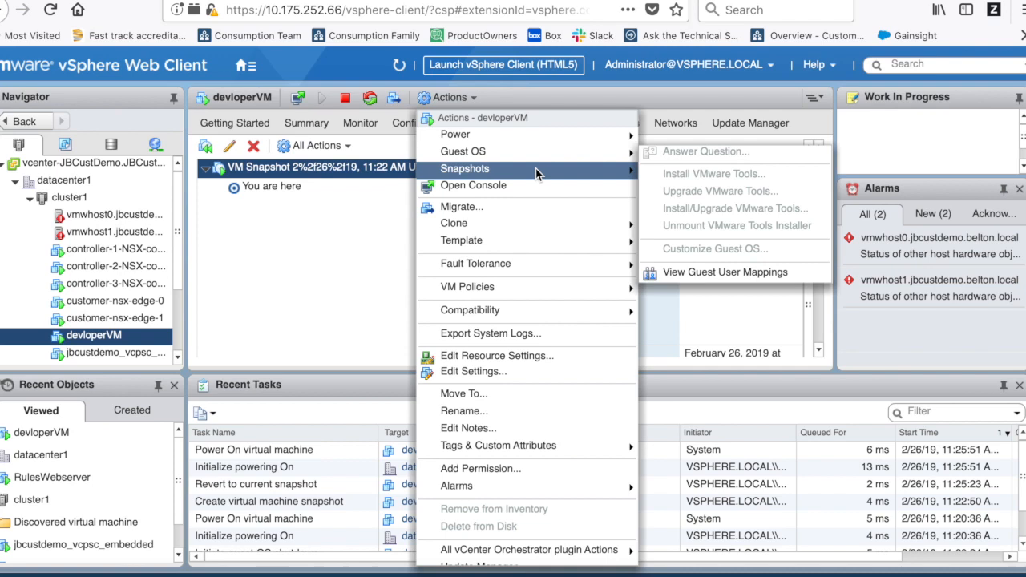
{"action": "left_click", "coordinate": [677, 167]}
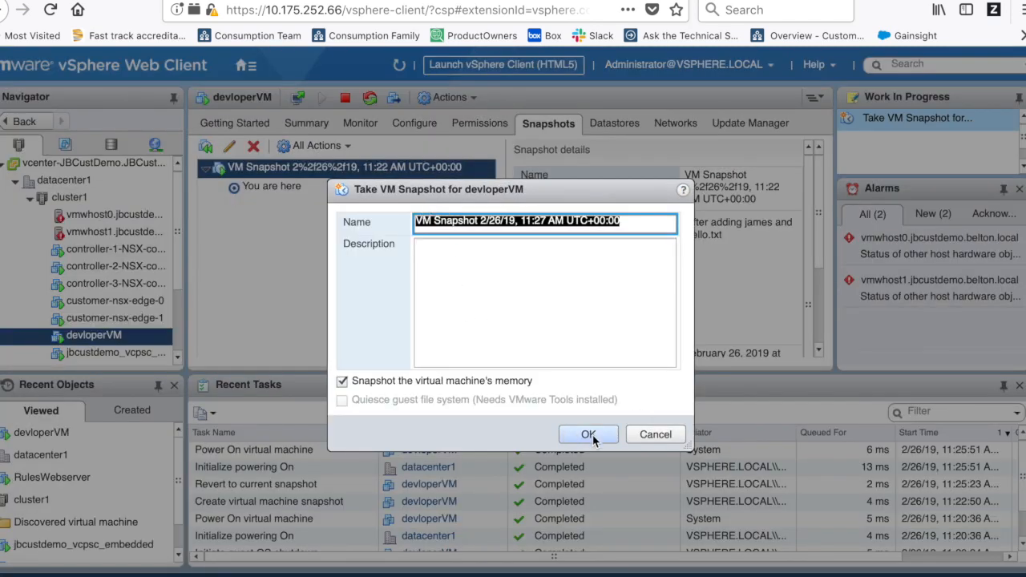
{"action": "left_click", "coordinate": [589, 435]}
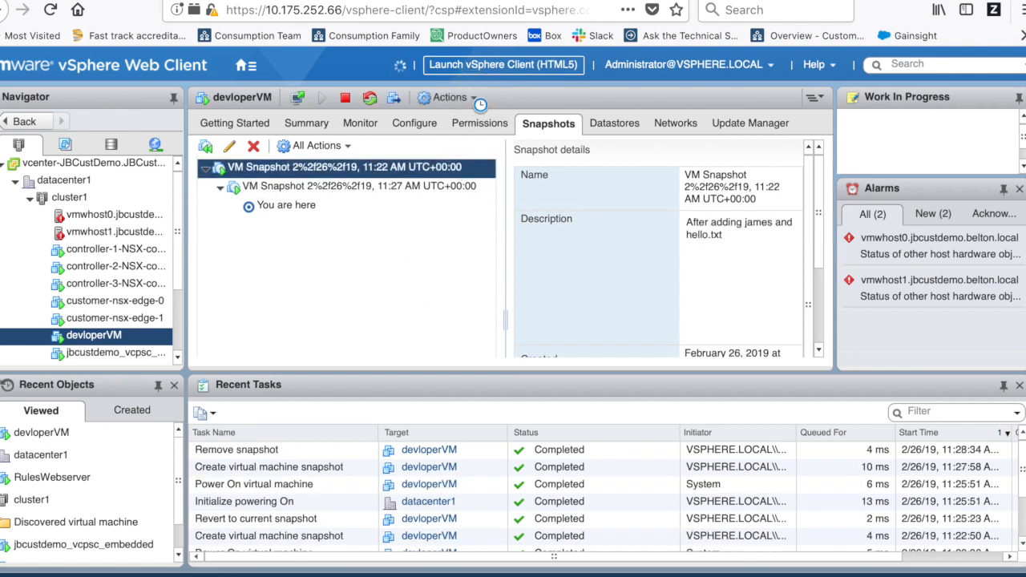
- Take another snapshot of devloperVM named Snap1
{"action": "left_click", "coordinate": [450, 98]}
{"action": "mouse_move", "coordinate": [482, 169]}
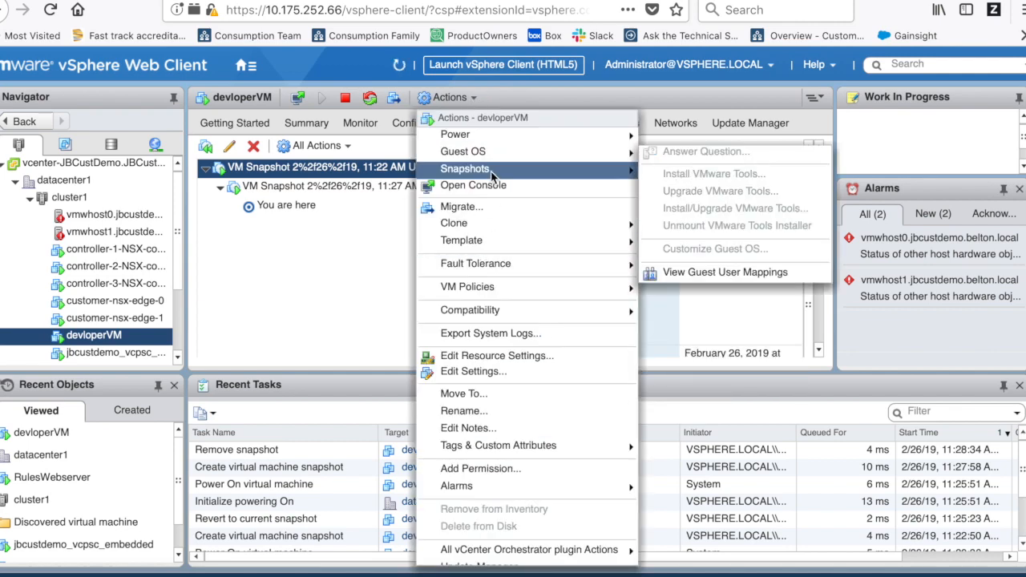
{"action": "left_click", "coordinate": [711, 168]}
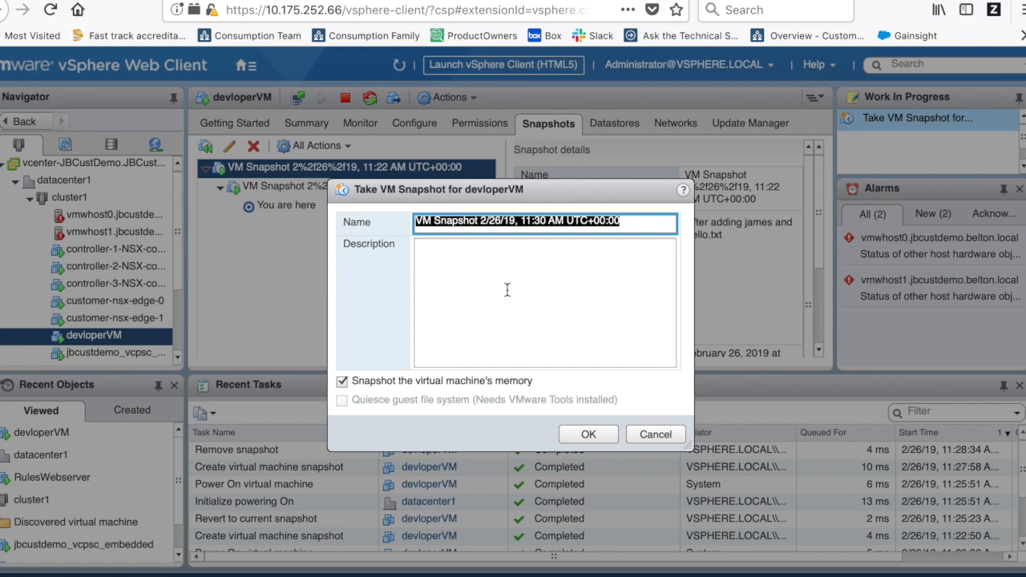
{"action": "type", "text": "Sna"}
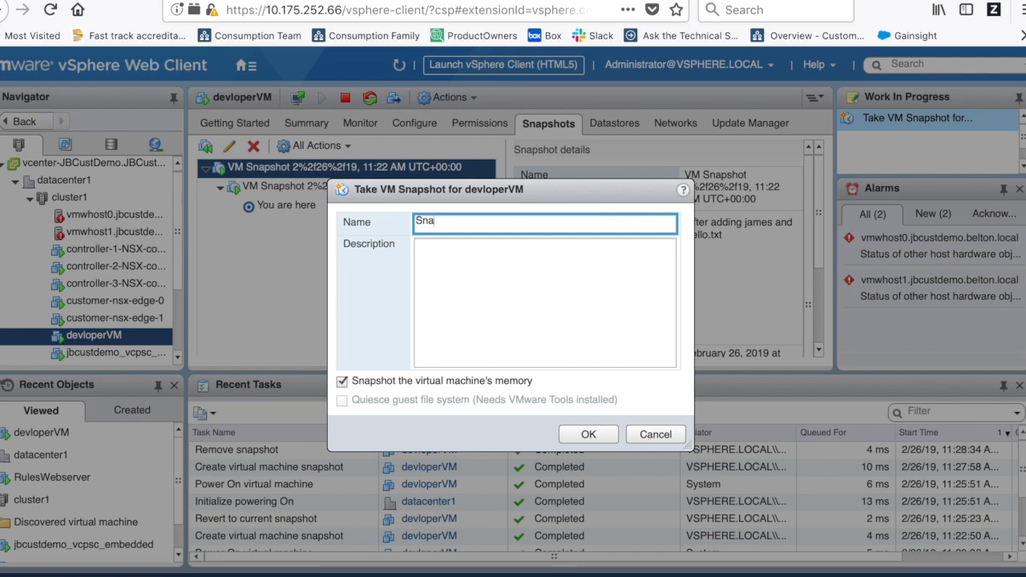
{"action": "type", "text": "p1"}
{"action": "left_click", "coordinate": [597, 438]}
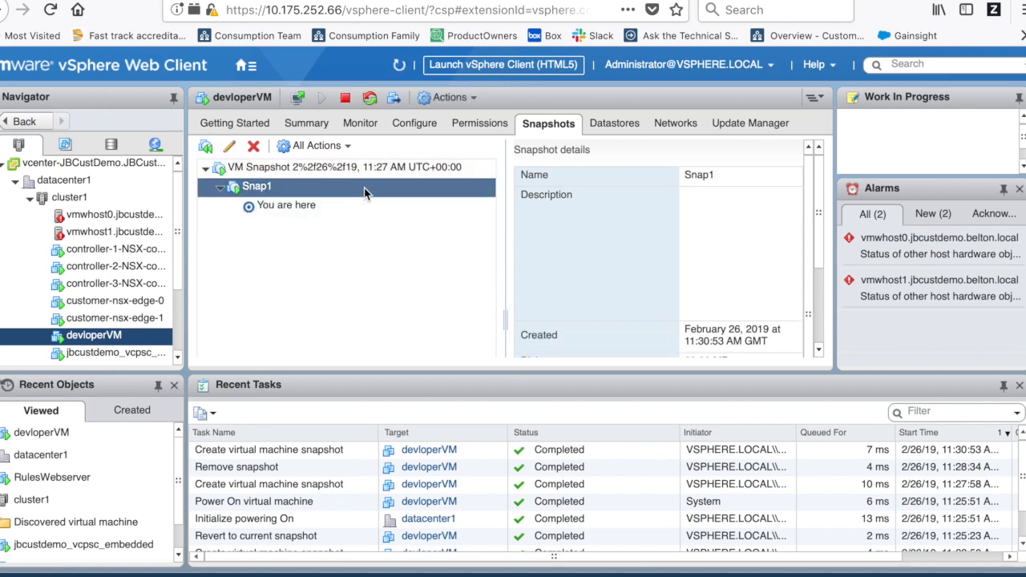
- Take a snapshot of devloperVM named Snap2, nested under Snap1
{"action": "left_click", "coordinate": [475, 97]}
{"action": "mouse_move", "coordinate": [557, 165]}
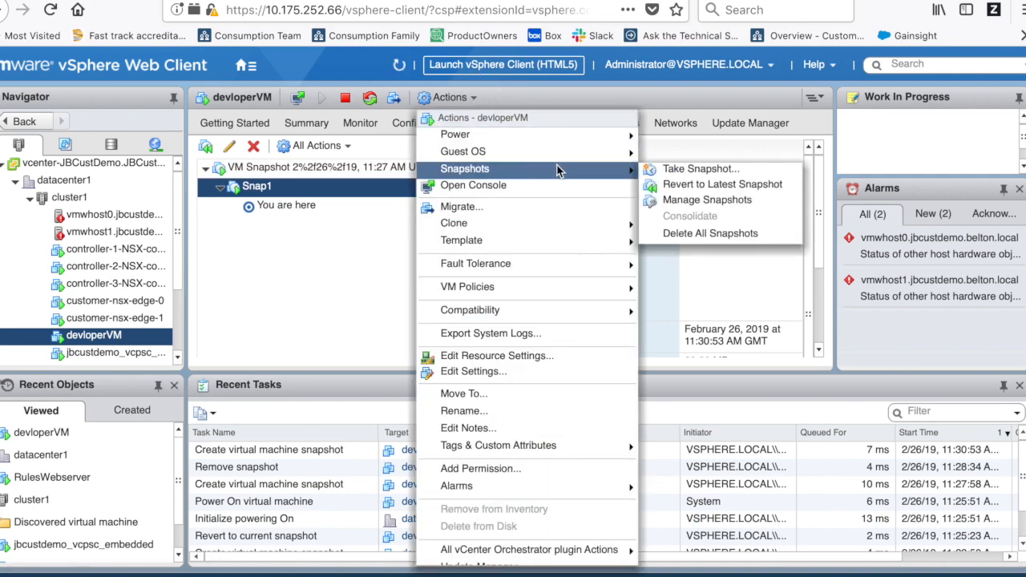
{"action": "left_click", "coordinate": [691, 169]}
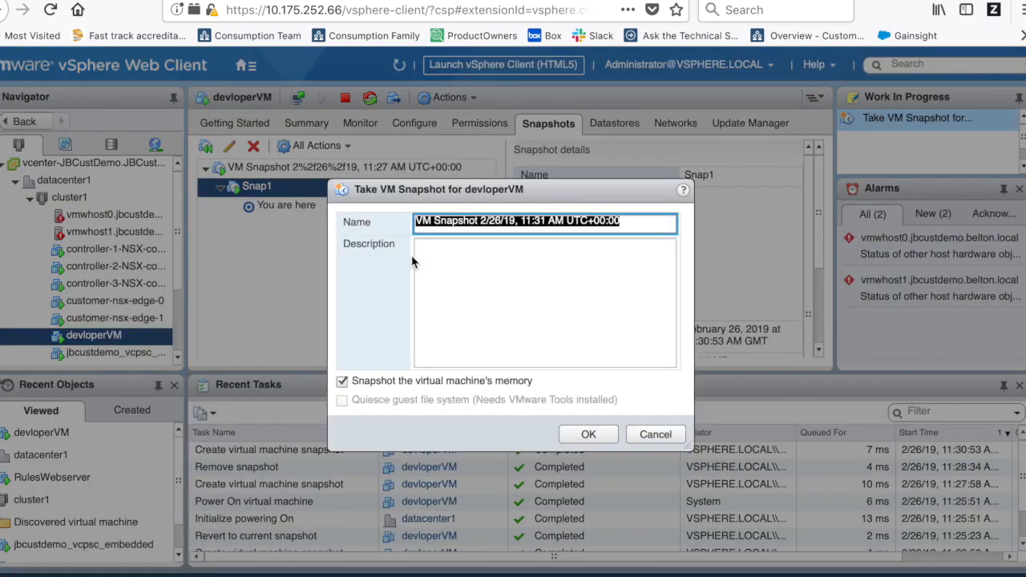
{"action": "type", "text": "Snap2"}
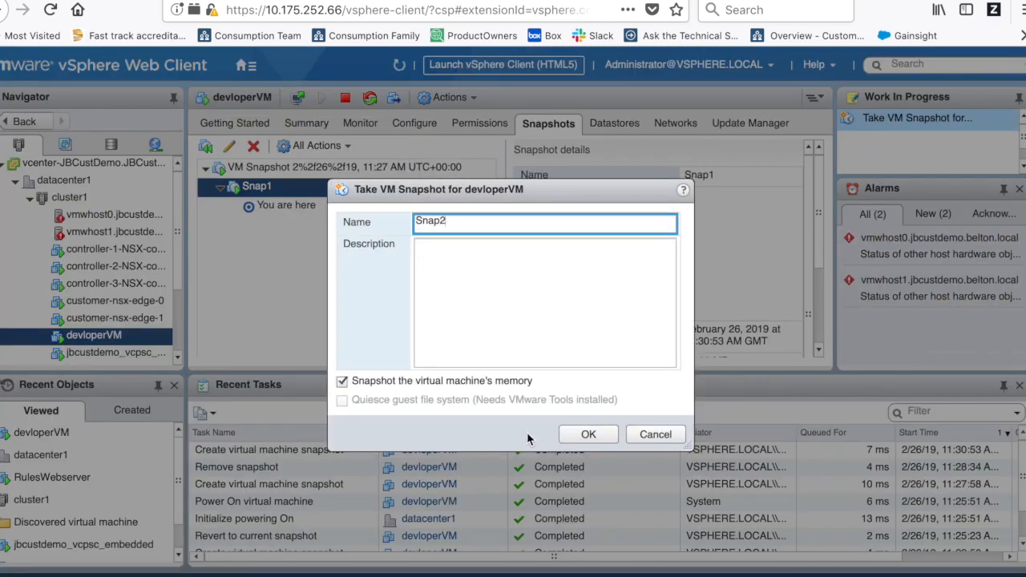
{"action": "left_click", "coordinate": [591, 435]}
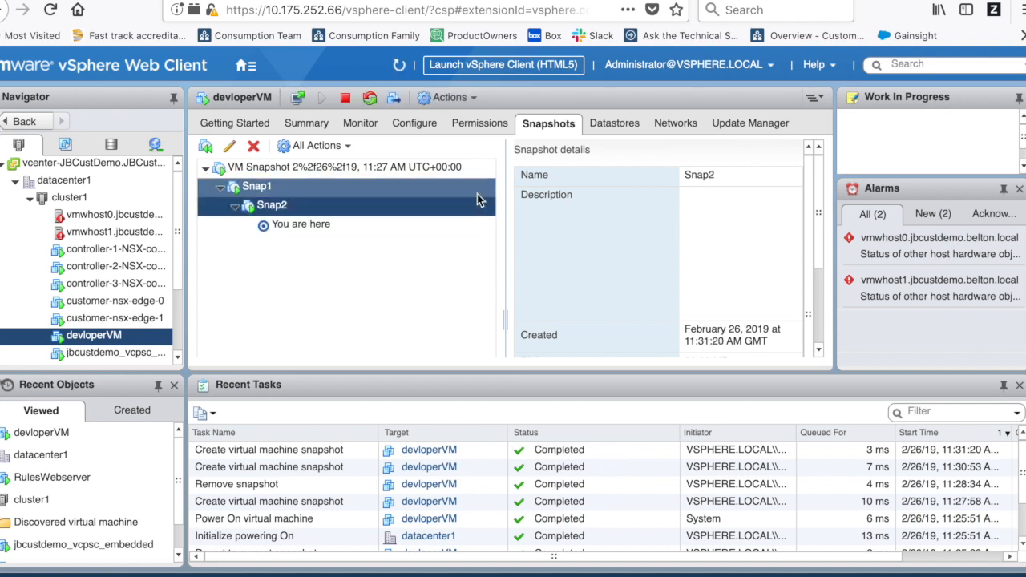
- Take a new snapshot of devloperVM named Snap3 from the Actions menu
{"action": "left_click", "coordinate": [464, 98]}
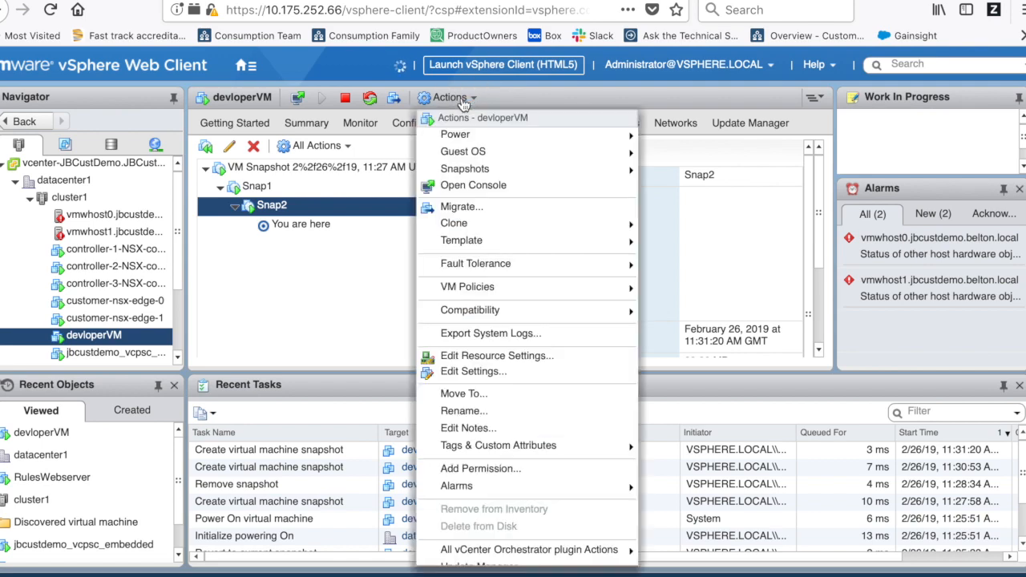
{"action": "mouse_move", "coordinate": [562, 169]}
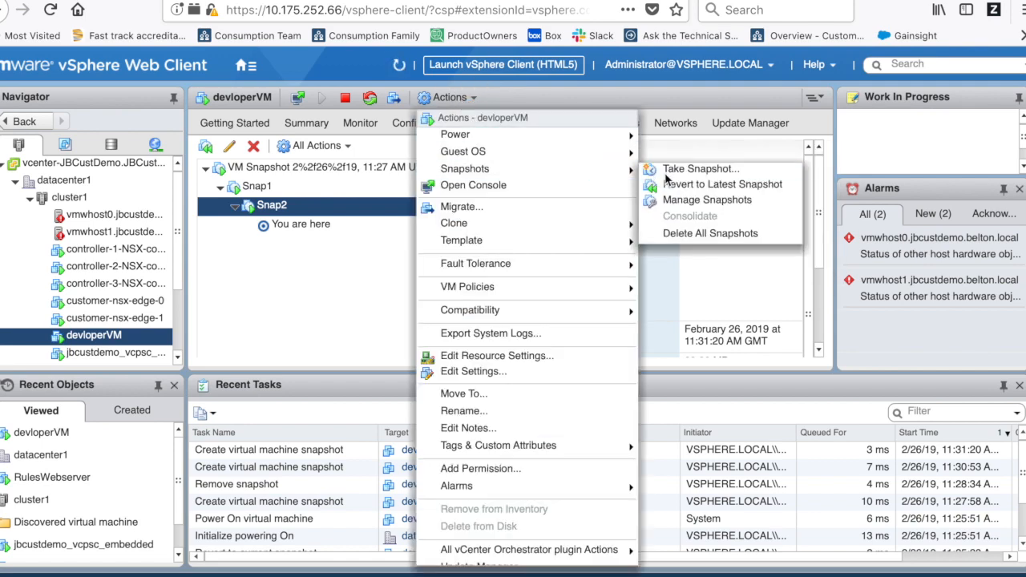
{"action": "left_click", "coordinate": [672, 180]}
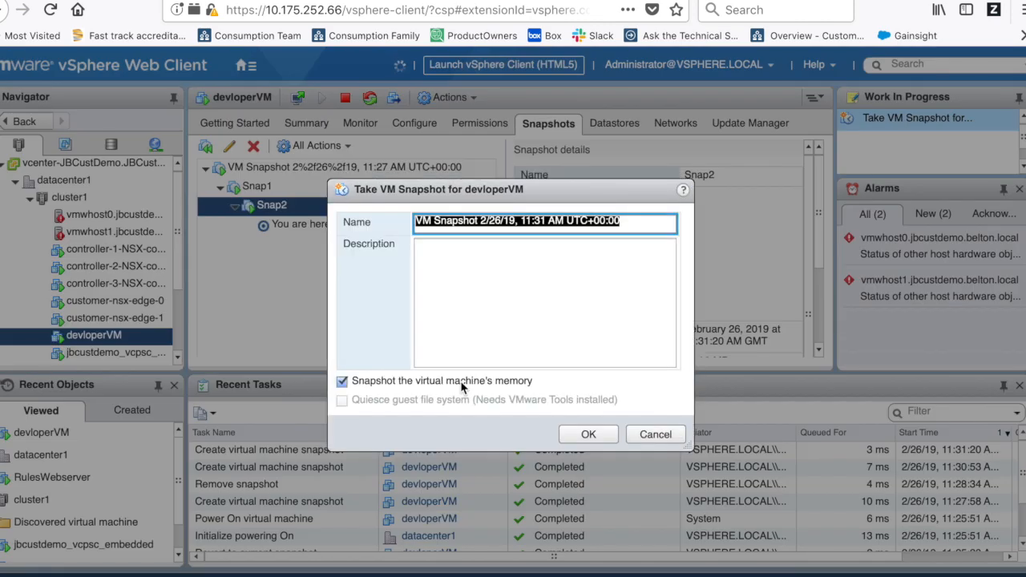
{"action": "type", "text": "Snap3"}
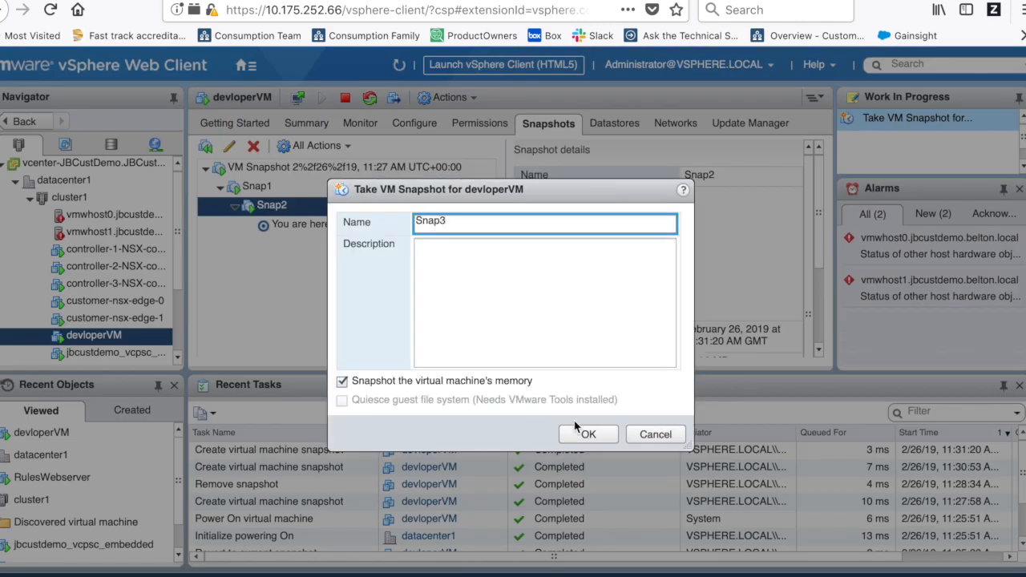
{"action": "left_click", "coordinate": [589, 433]}
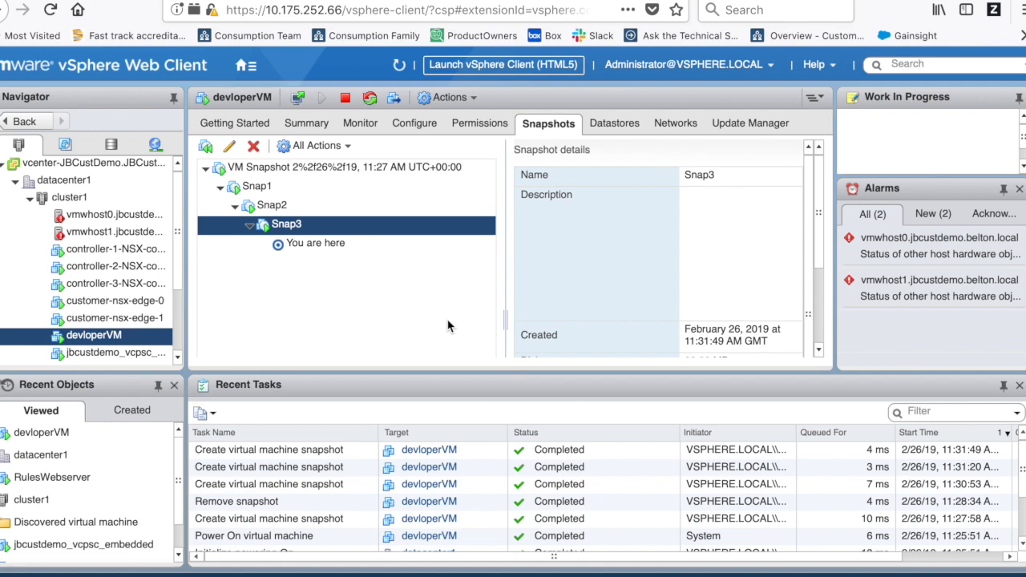
{"action": "left_click", "coordinate": [473, 99]}
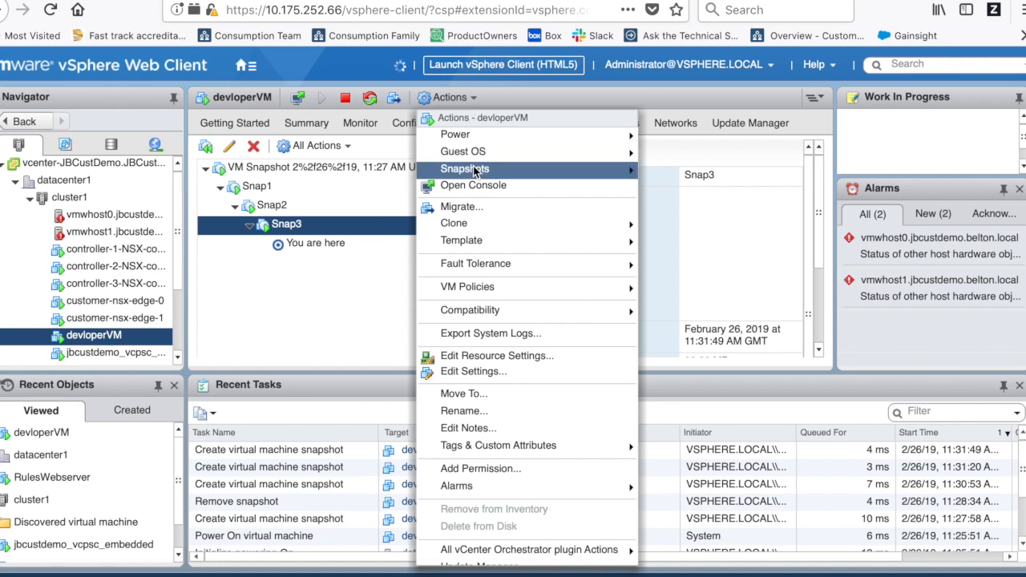
{"action": "mouse_move", "coordinate": [475, 172]}
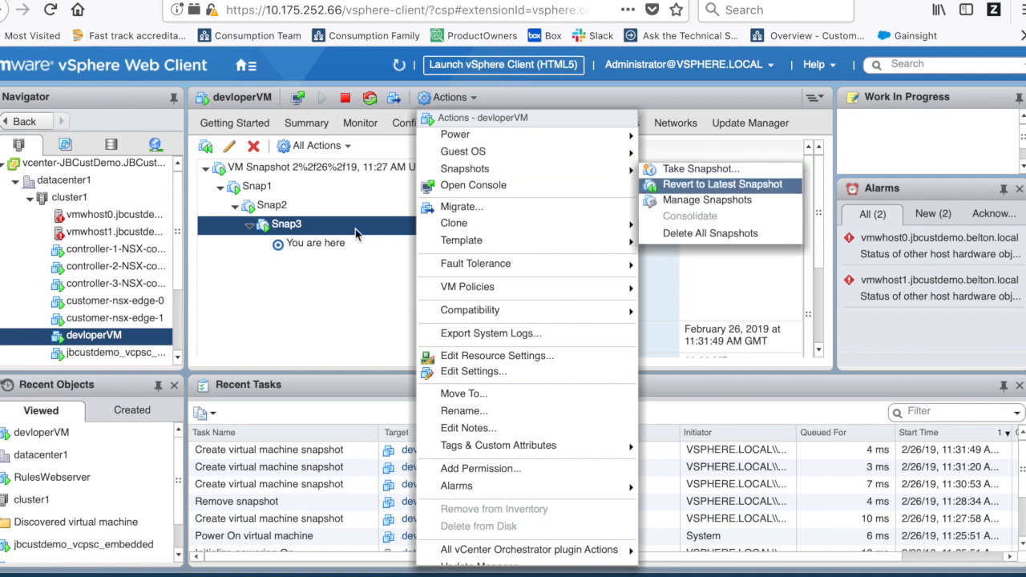
{"action": "left_click", "coordinate": [321, 297]}
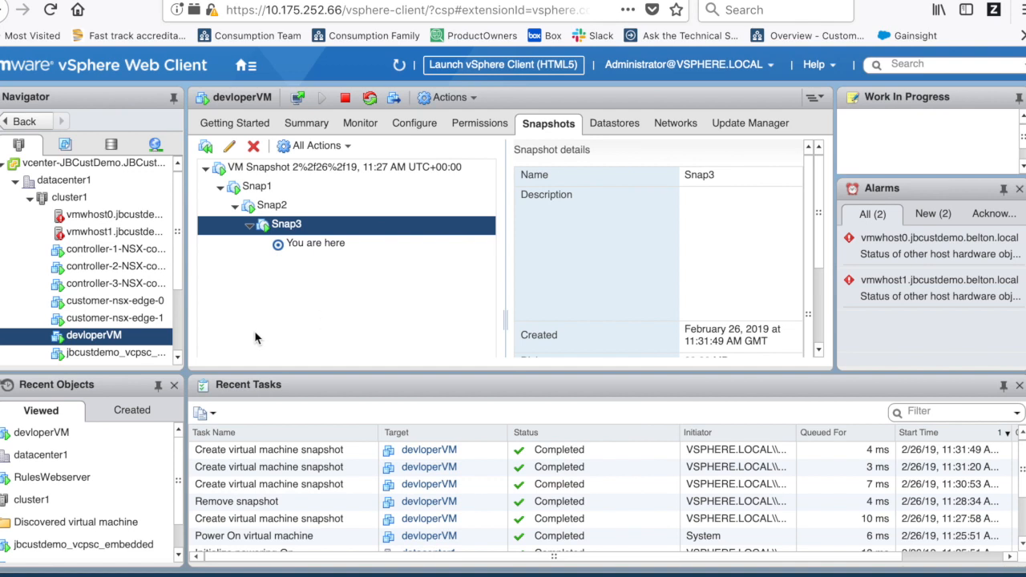
{"action": "left_click", "coordinate": [329, 251]}
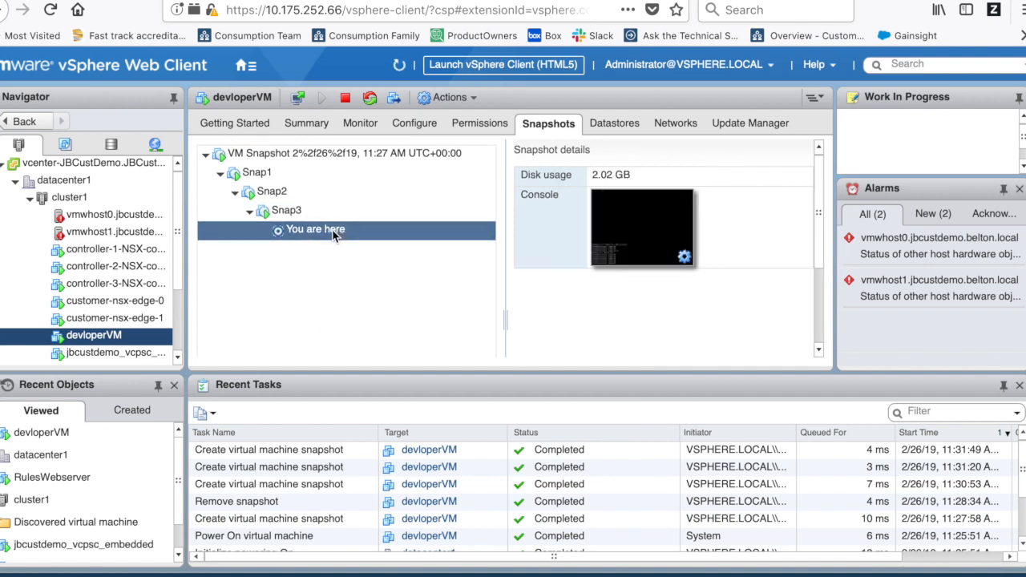
{"action": "left_click", "coordinate": [298, 212]}
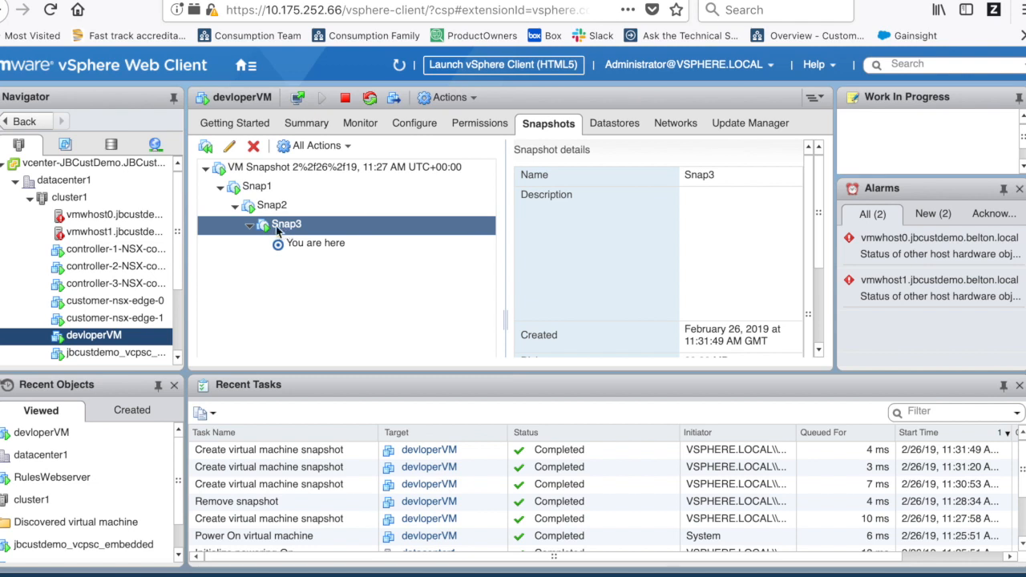
{"action": "left_click", "coordinate": [274, 188]}
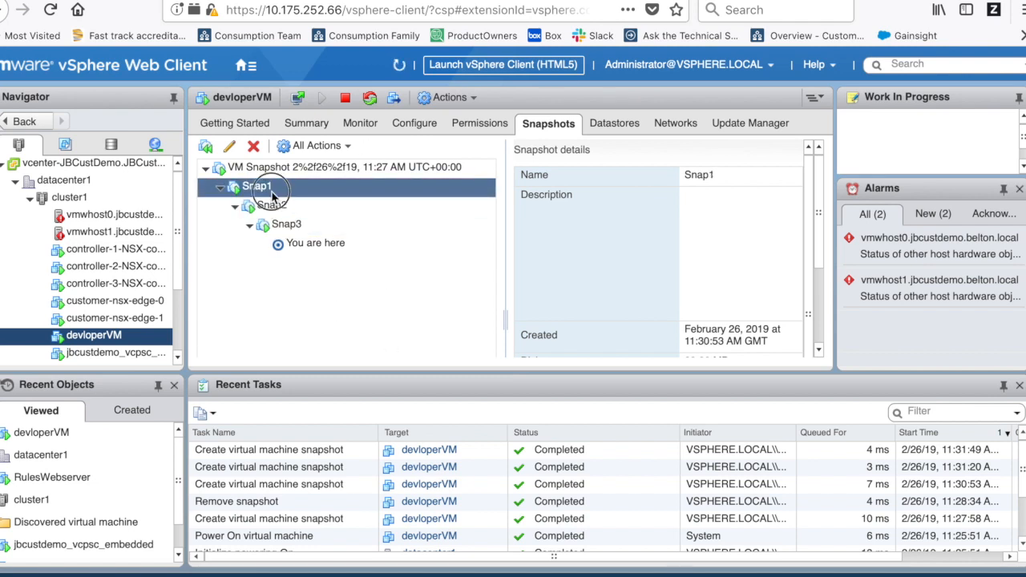
- Revert devloperVM to Snap1, then expand Snap2 and select Snap3
{"action": "left_click", "coordinate": [206, 149]}
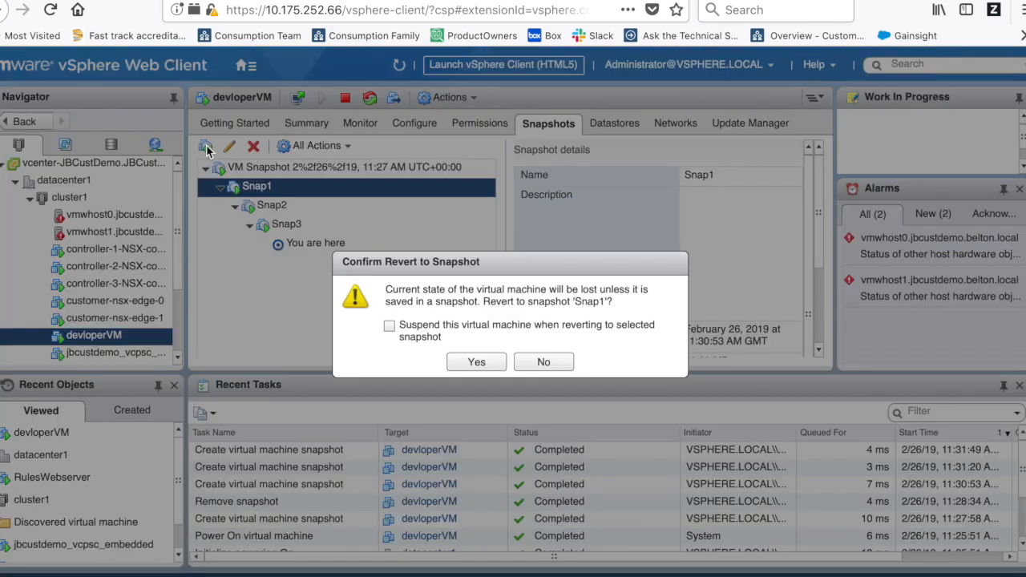
{"action": "left_click", "coordinate": [477, 363]}
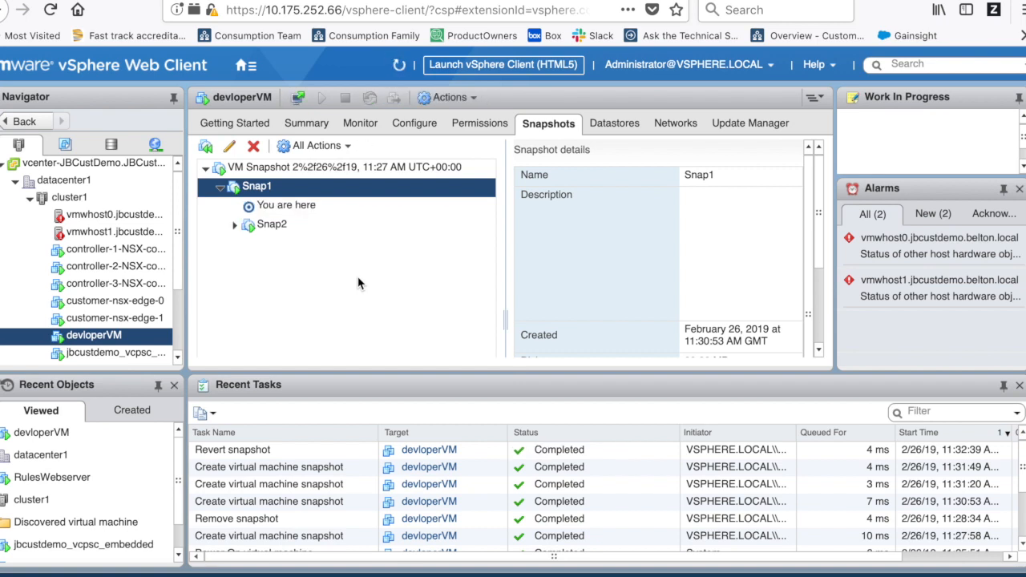
{"action": "left_click", "coordinate": [234, 225]}
{"action": "left_click", "coordinate": [293, 251]}
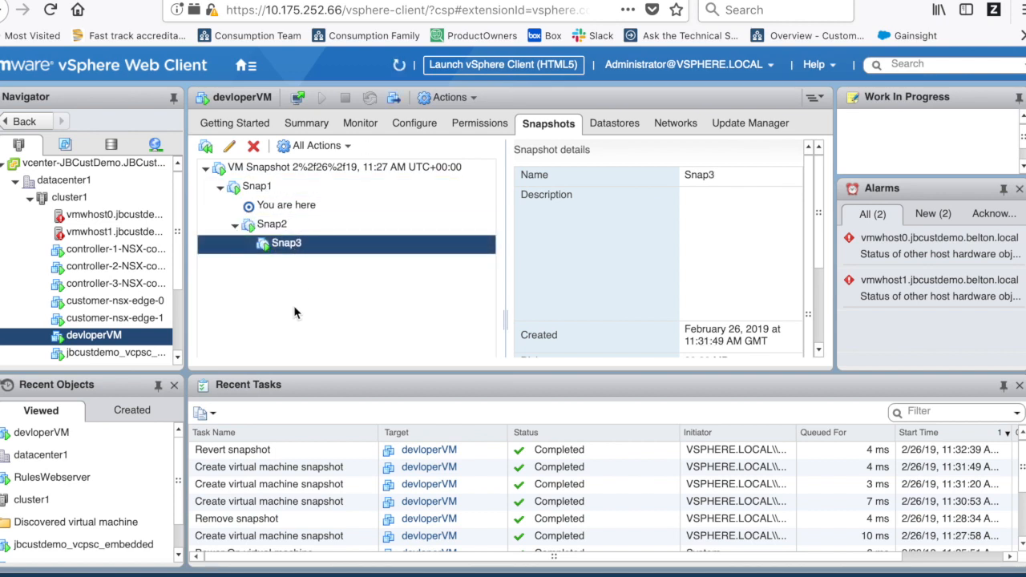
- Revert devloperVM to the selected Snap3 and confirm with Yes
{"action": "left_click", "coordinate": [207, 149]}
{"action": "left_click", "coordinate": [491, 365]}
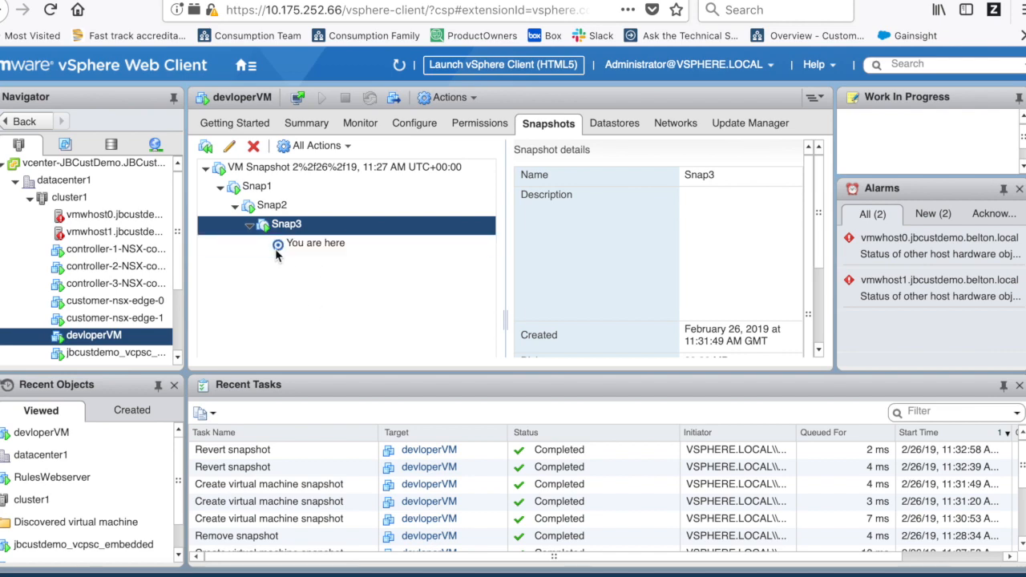
- Select Snap1 and revert devloperVM to it, then select Snap2
{"action": "left_click", "coordinate": [252, 188]}
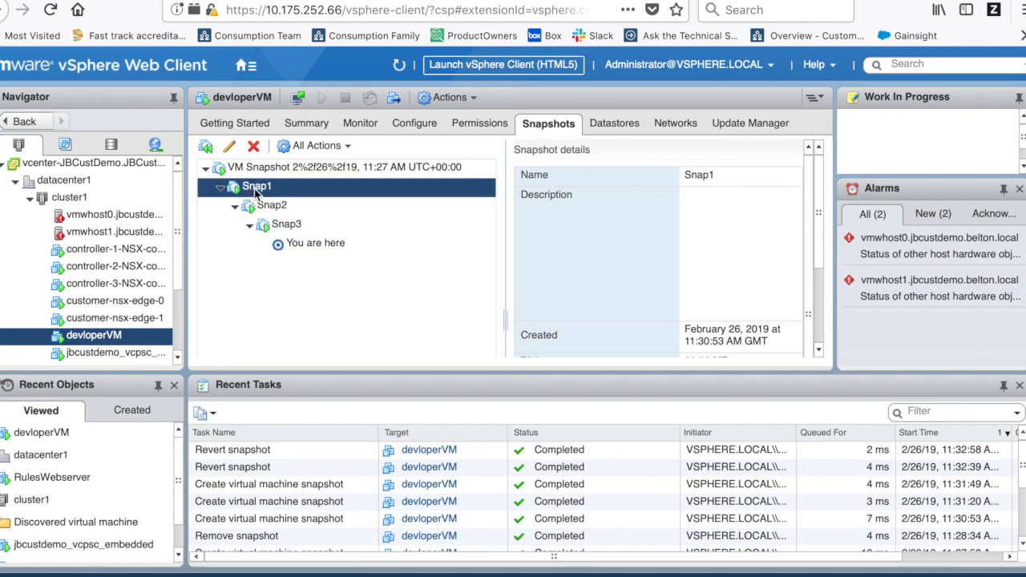
{"action": "left_click", "coordinate": [205, 146]}
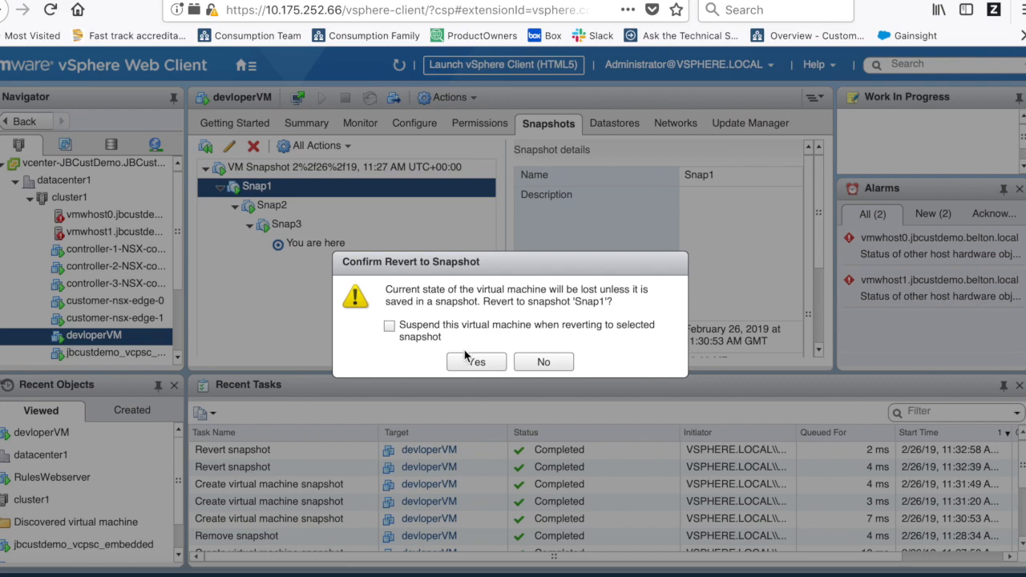
{"action": "left_click", "coordinate": [473, 361]}
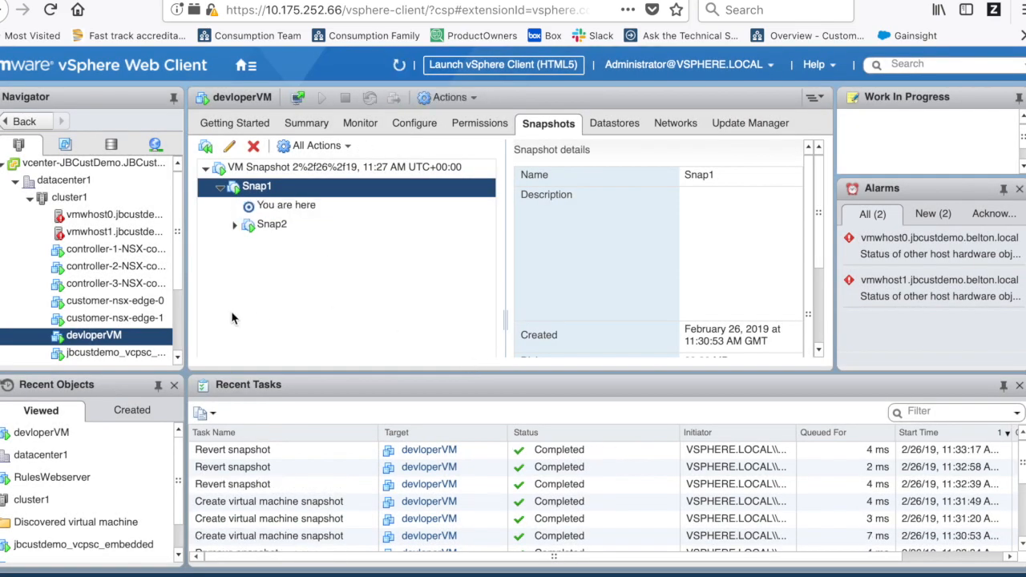
{"action": "left_click", "coordinate": [269, 224]}
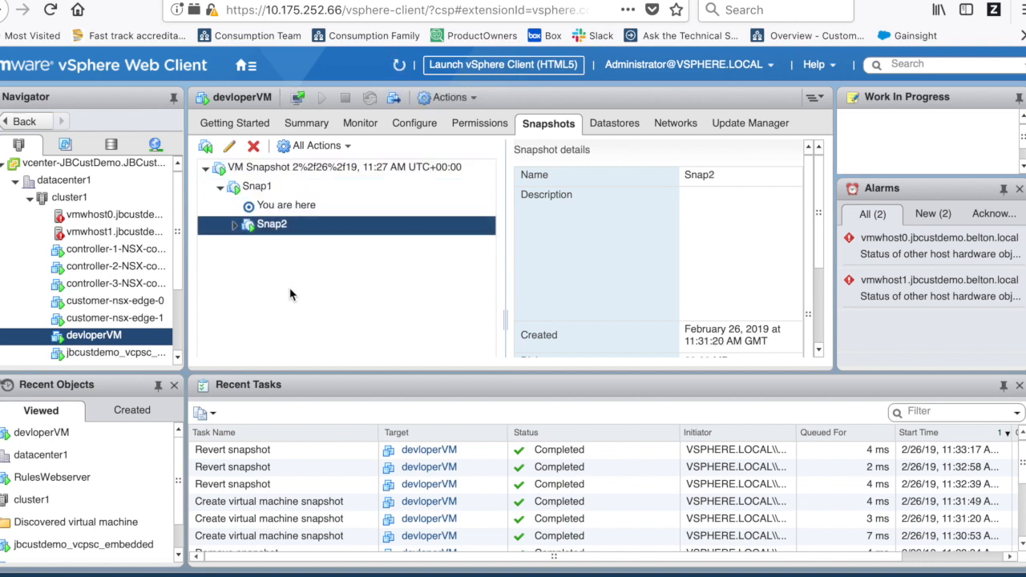
- Delete snapshots Snap2 and Snap3, confirming each removal with Yes
{"action": "left_click", "coordinate": [253, 151]}
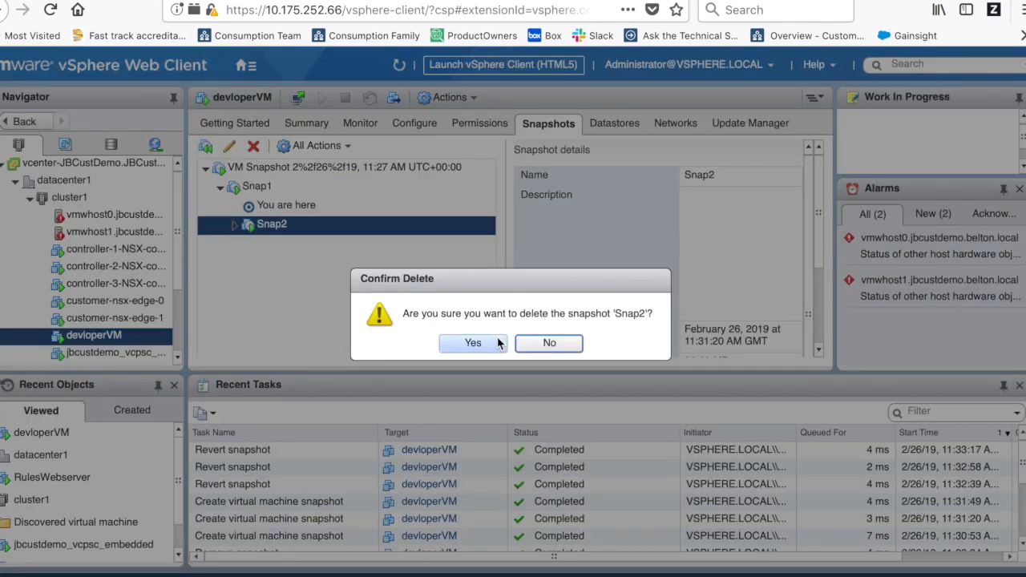
{"action": "left_click", "coordinate": [473, 342]}
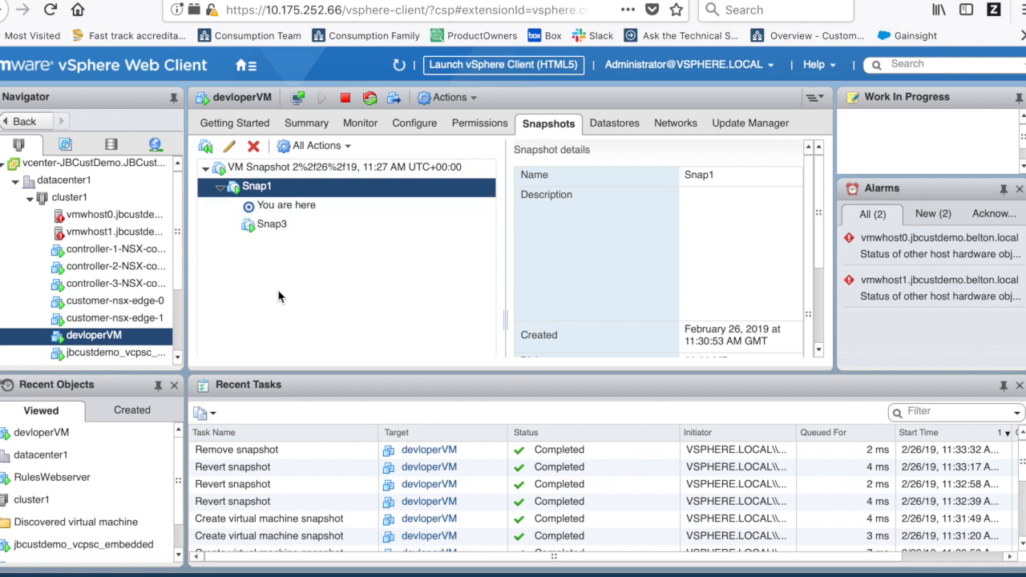
{"action": "left_click", "coordinate": [272, 225]}
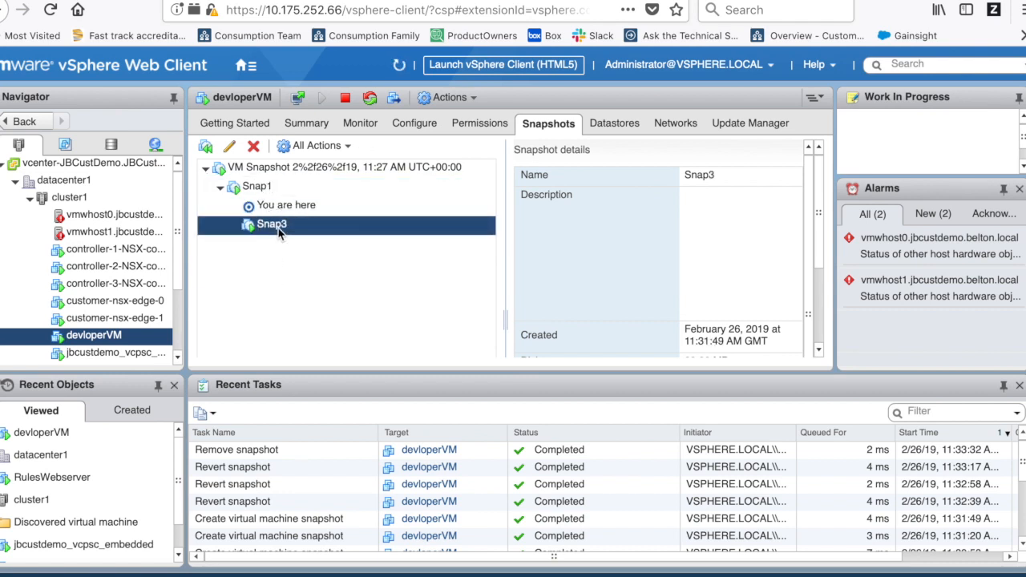
{"action": "left_click", "coordinate": [253, 149]}
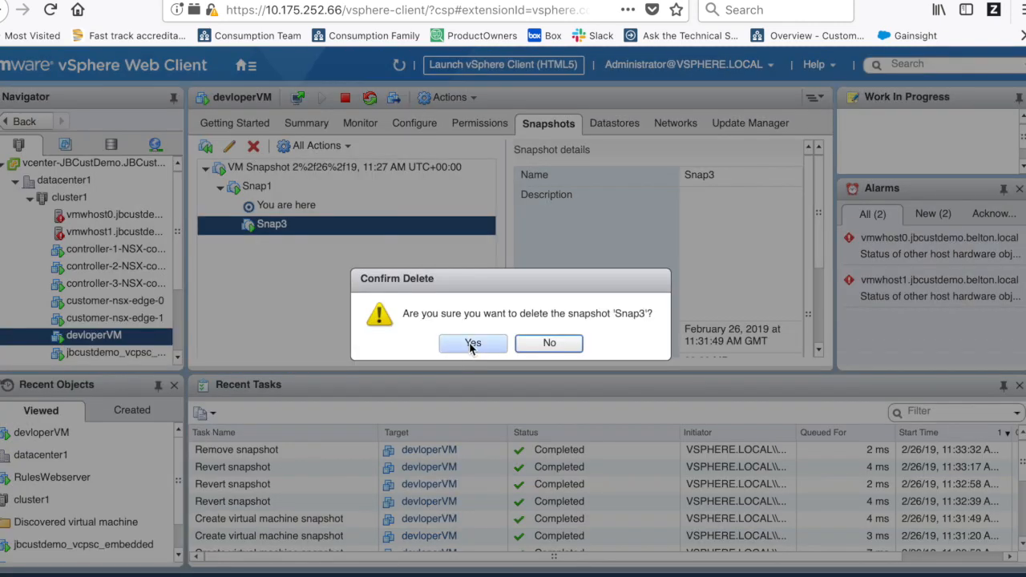
{"action": "left_click", "coordinate": [470, 343]}
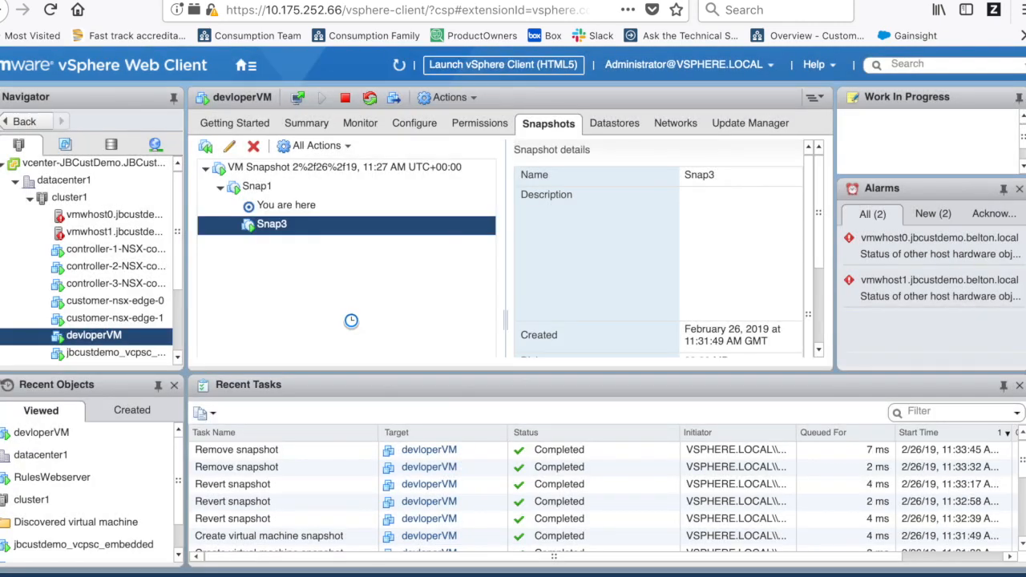
- Refresh the snapshot tree, select the current state, and open the Monitor tab
{"action": "left_click", "coordinate": [399, 65]}
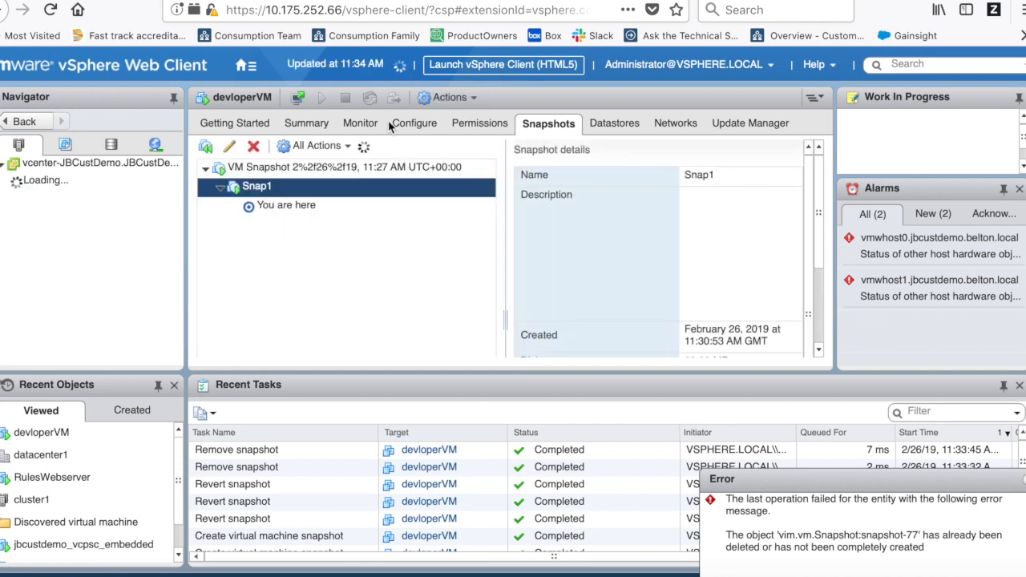
{"action": "left_click", "coordinate": [269, 206]}
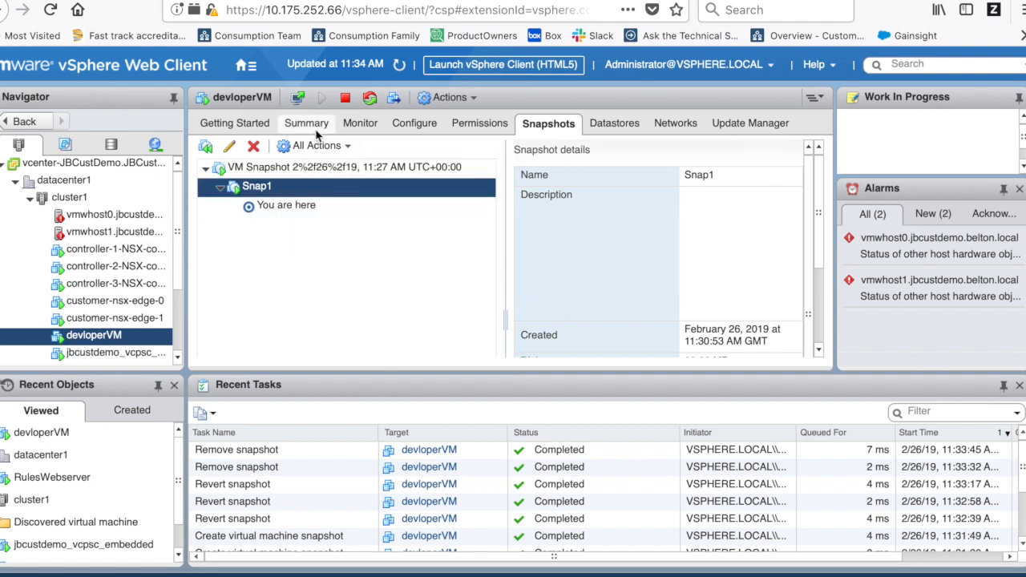
{"action": "left_click", "coordinate": [358, 125]}
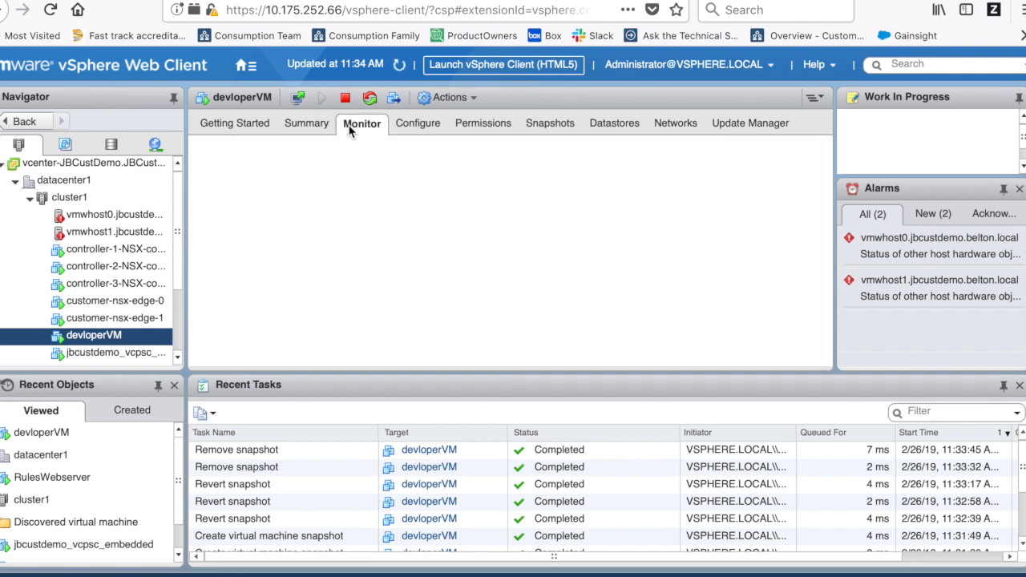
- Return to devloperVM's Summary and launch its web console in a new tab
{"action": "left_click", "coordinate": [308, 126]}
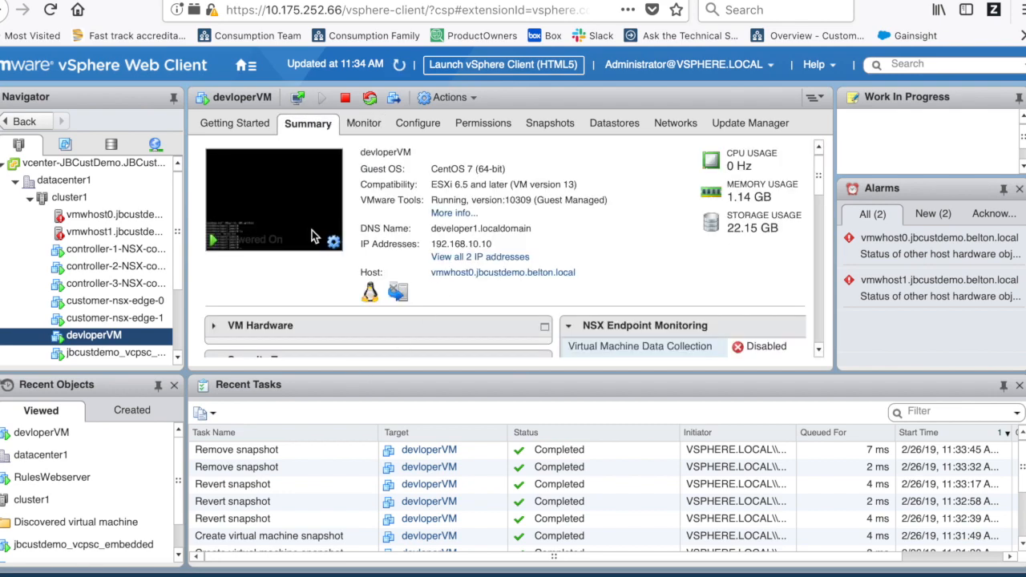
{"action": "left_click", "coordinate": [364, 123]}
{"action": "left_click", "coordinate": [314, 127]}
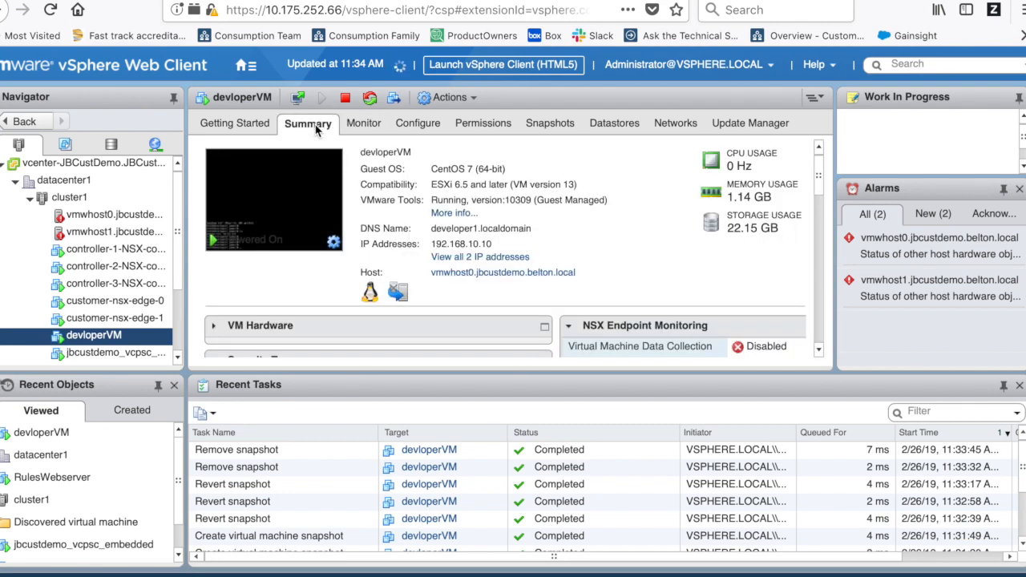
{"action": "left_click", "coordinate": [275, 202]}
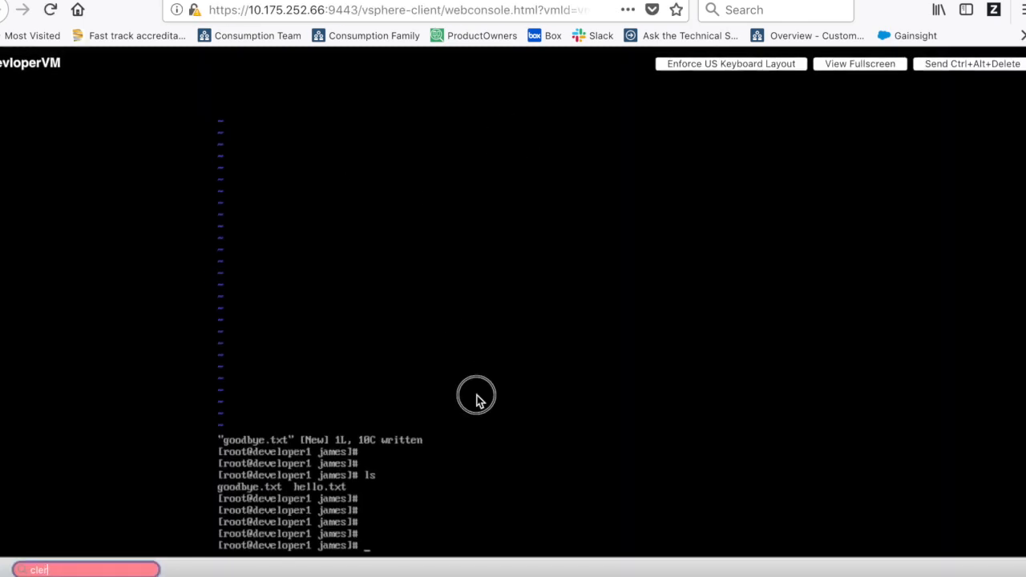
- Clear the console and run ls /dev/sd* to list sda, sda1 and sda2
{"action": "type", "text": "clear"}
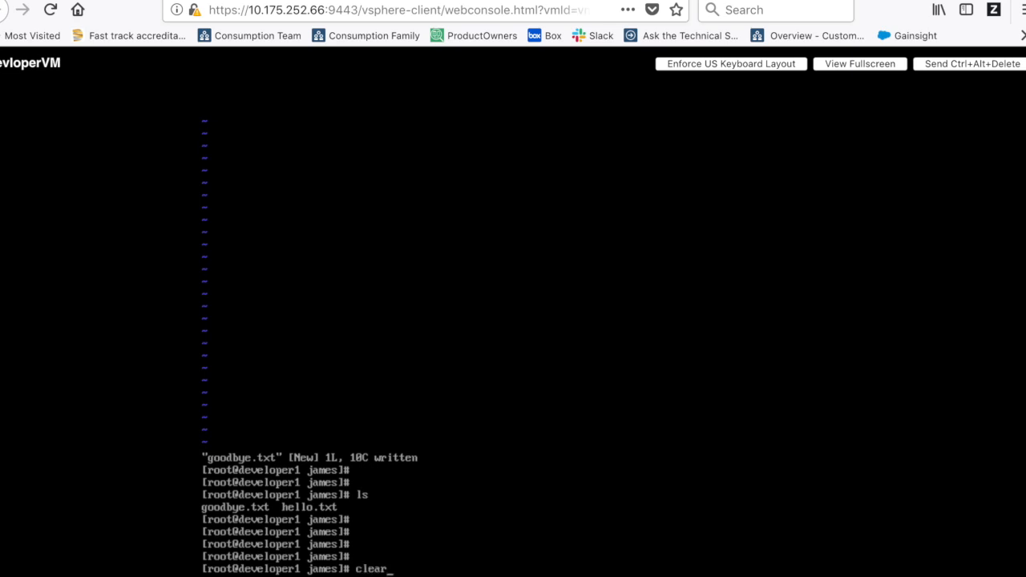
{"action": "key", "text": "Return"}
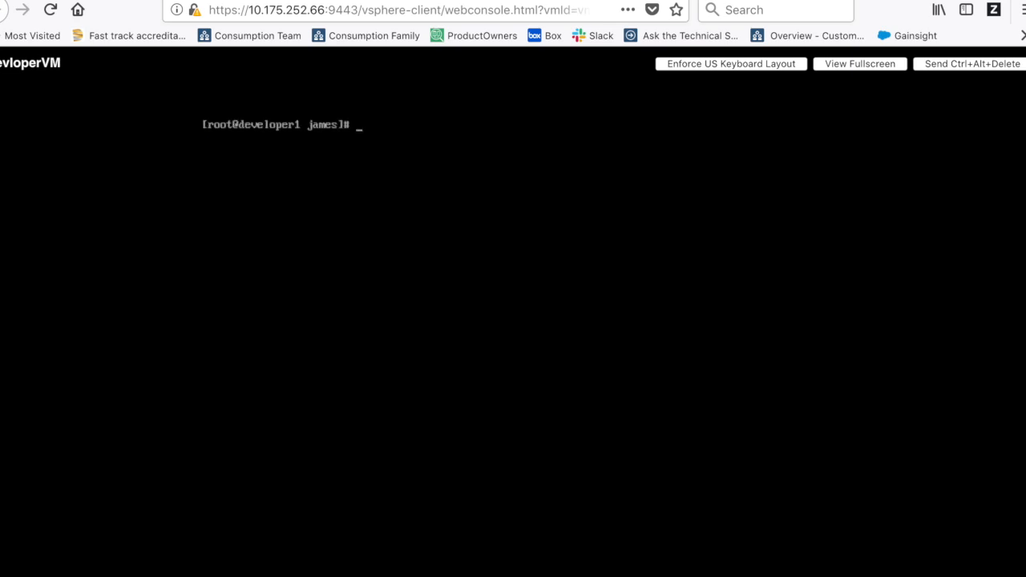
{"action": "type", "text": "ls /dev/sd*"}
{"action": "key", "text": "Return"}
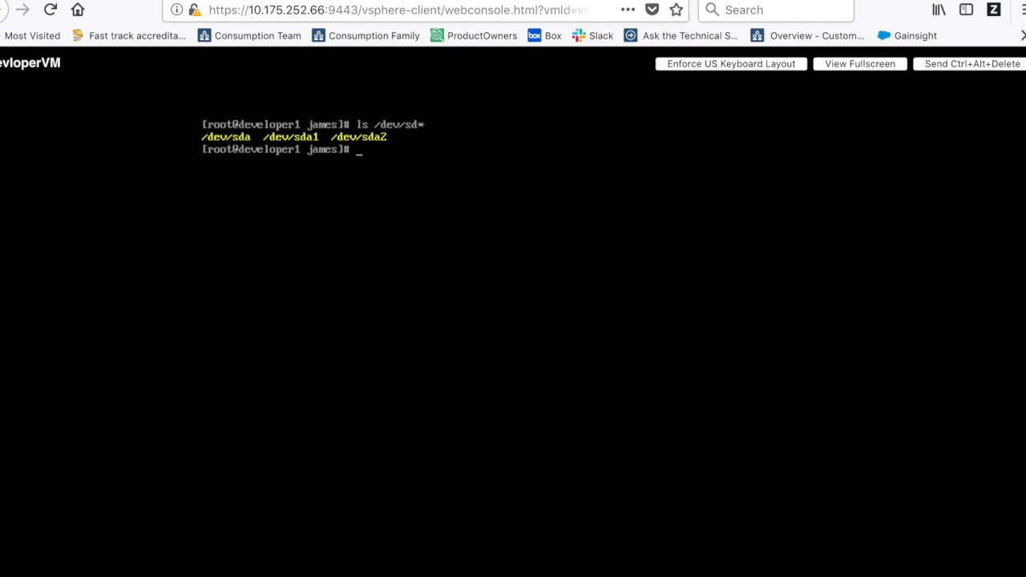
{"action": "left_click", "coordinate": [408, 1]}
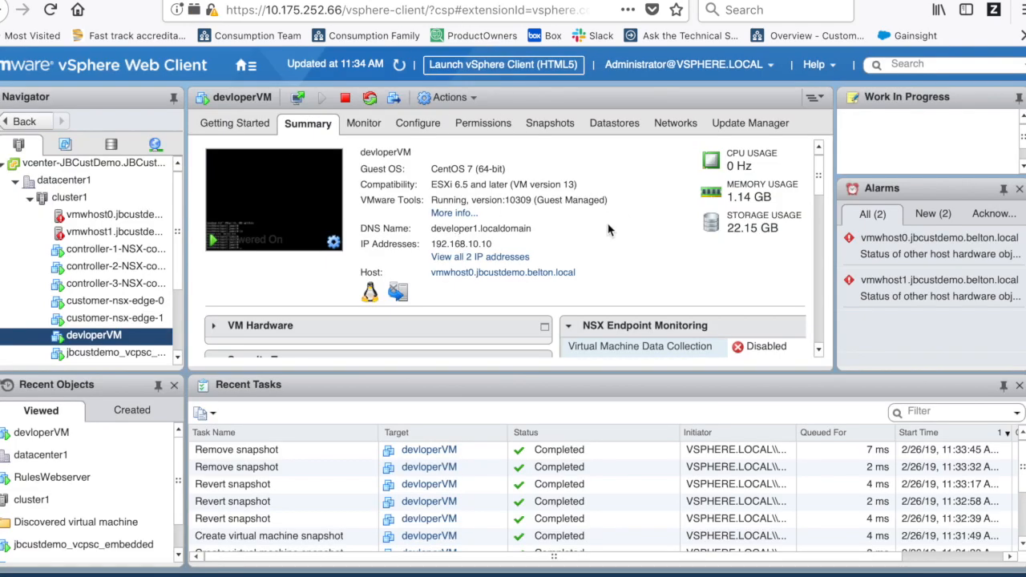
- Open devloperVM's Edit Settings and add a New Hard Disk device
{"action": "left_click", "coordinate": [418, 124]}
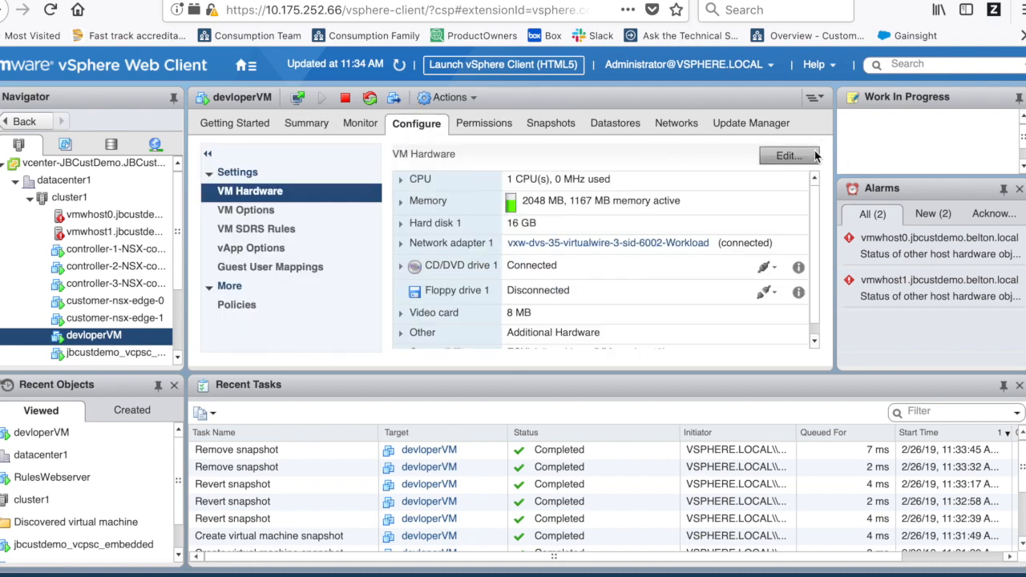
{"action": "left_click", "coordinate": [786, 156]}
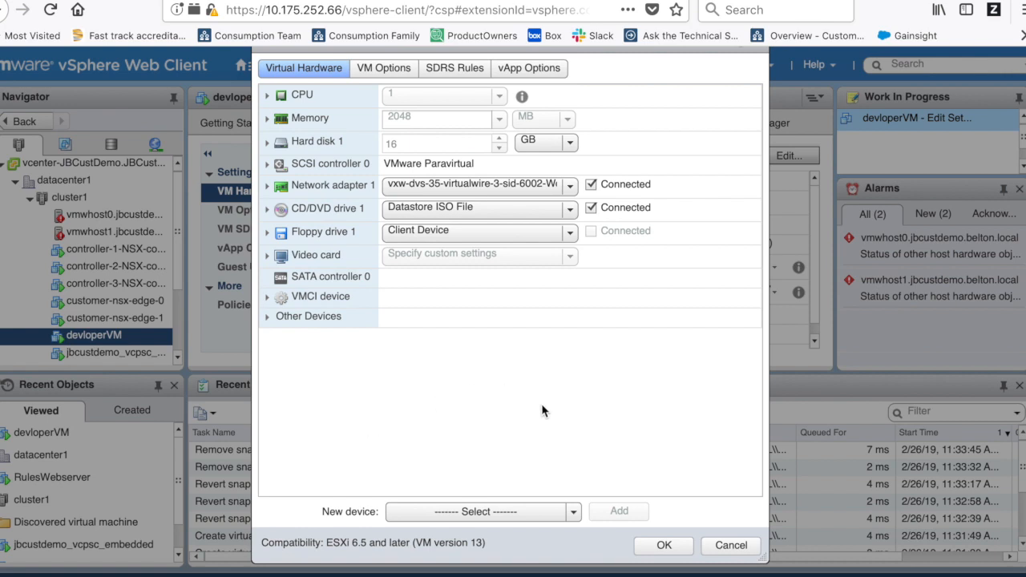
{"action": "left_click", "coordinate": [493, 513]}
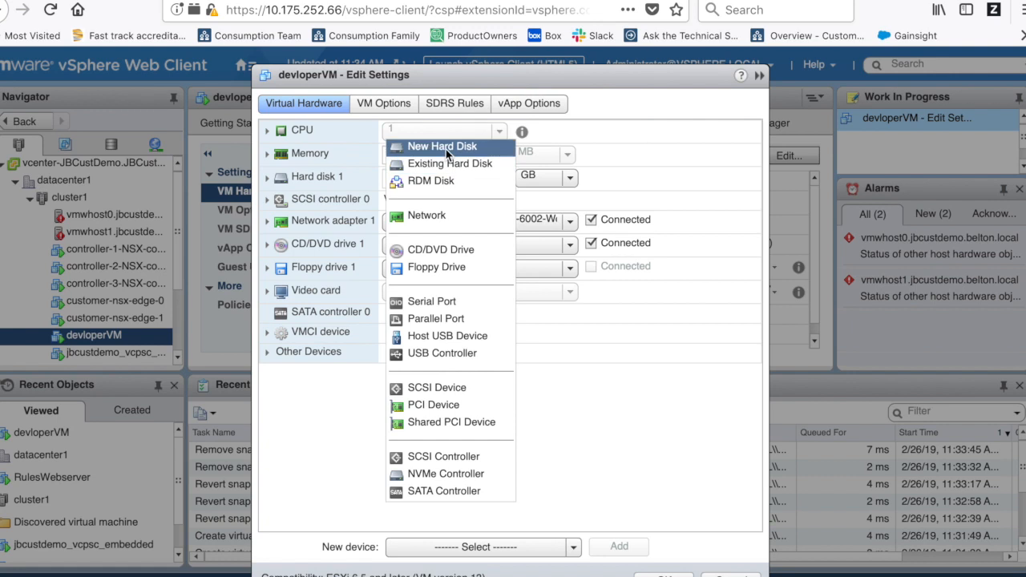
{"action": "left_click", "coordinate": [446, 149]}
{"action": "left_click", "coordinate": [620, 548]}
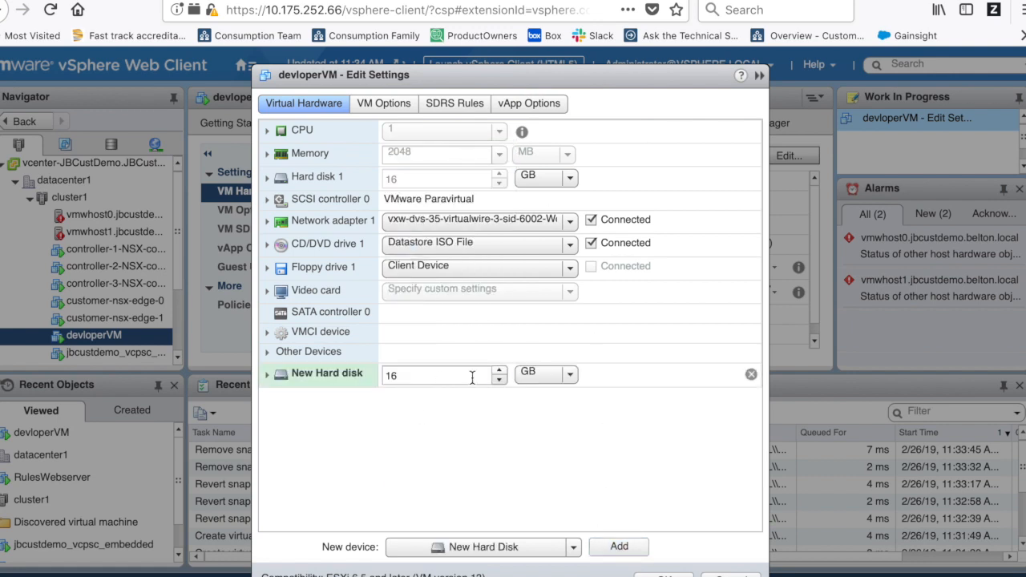
- Set the new disk to 20 GB with Thin provision and apply the changes
{"action": "triple_click", "coordinate": [498, 372]}
{"action": "left_click", "coordinate": [499, 373]}
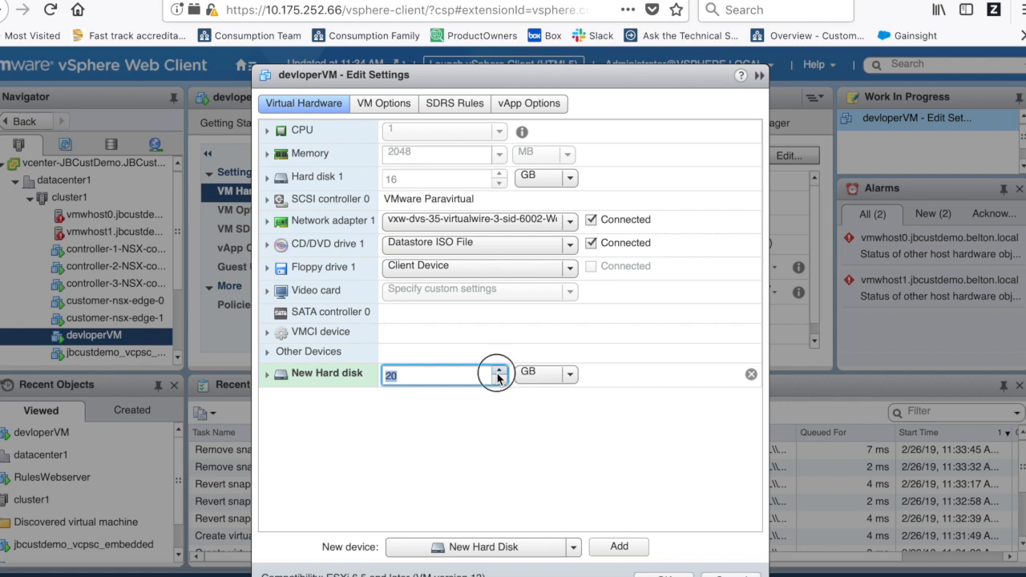
{"action": "left_click", "coordinate": [268, 375]}
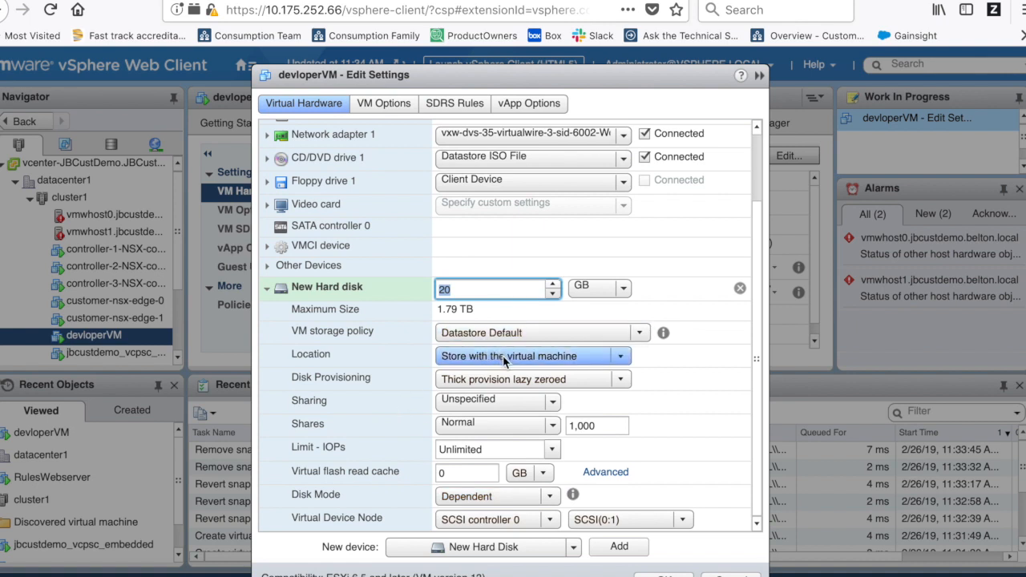
{"action": "left_click", "coordinate": [491, 380]}
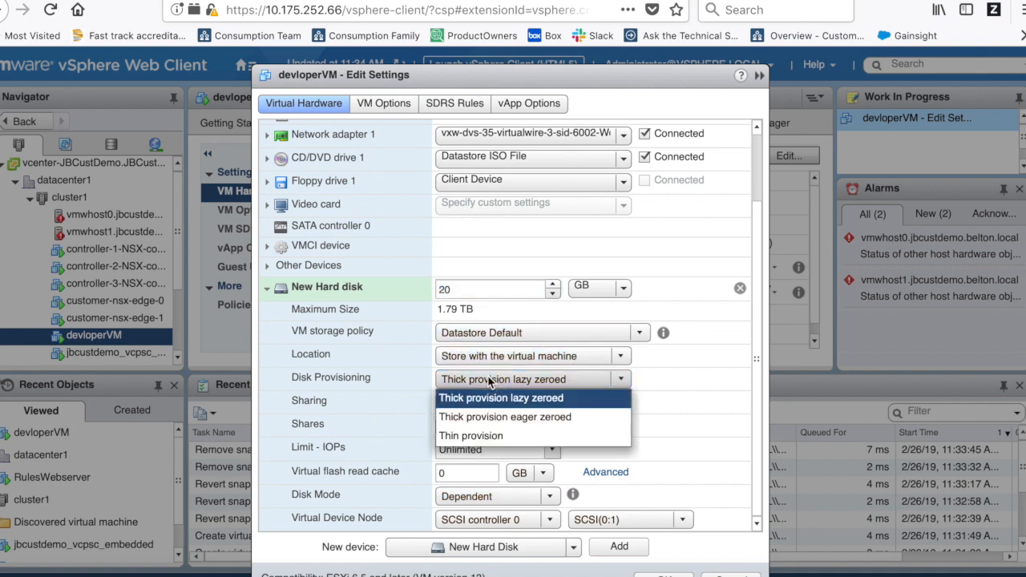
{"action": "left_click", "coordinate": [463, 434]}
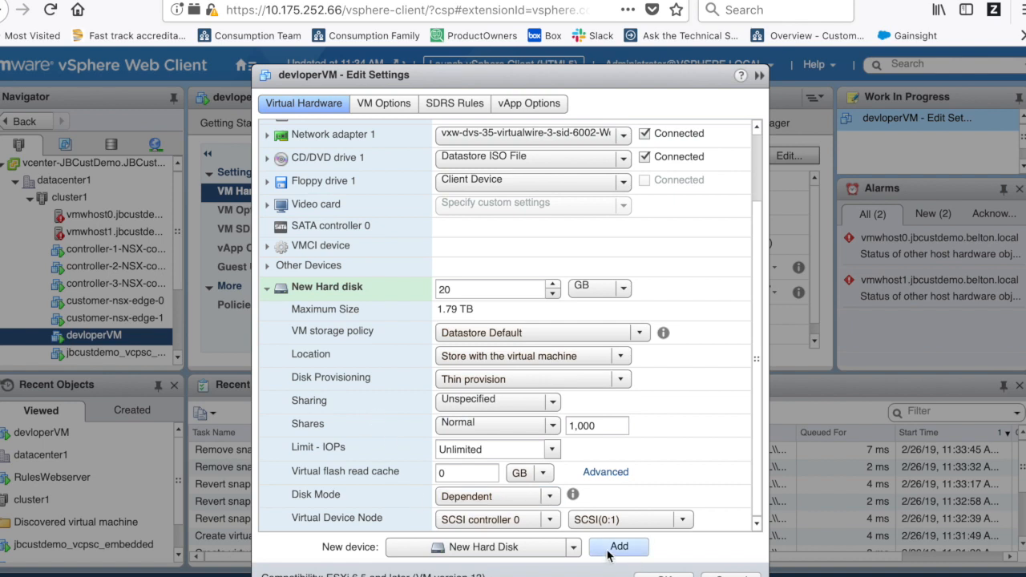
{"action": "left_click", "coordinate": [268, 288]}
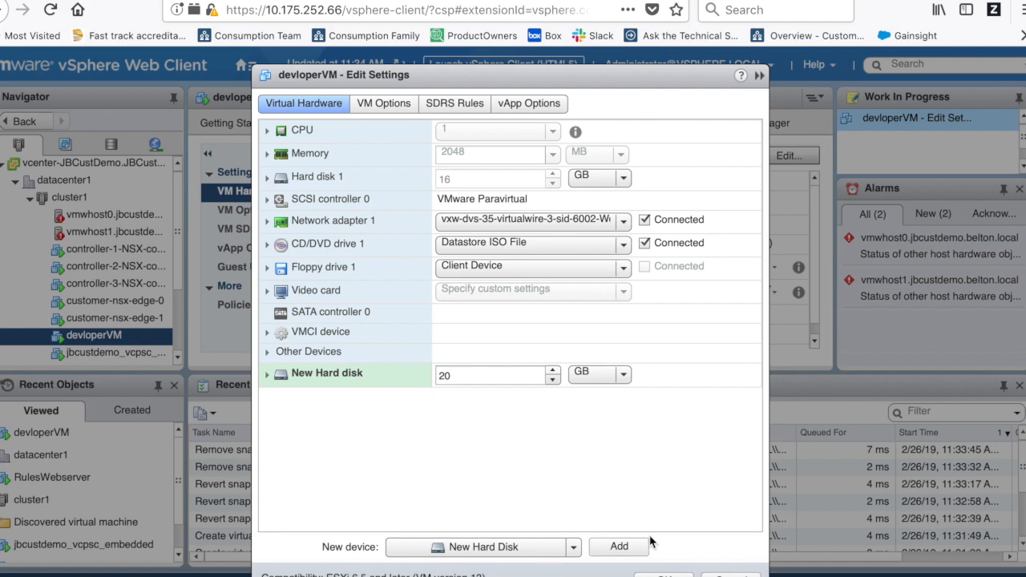
{"action": "left_click", "coordinate": [664, 575]}
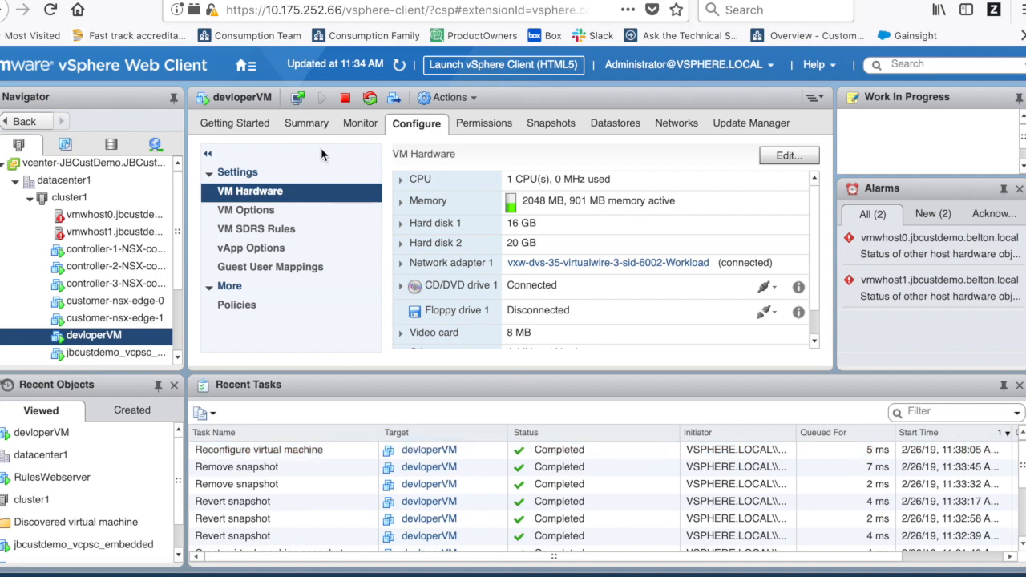
- In the devloperVM console, rerun ls /dev/sd* to find the new disk
{"action": "left_click", "coordinate": [425, 0]}
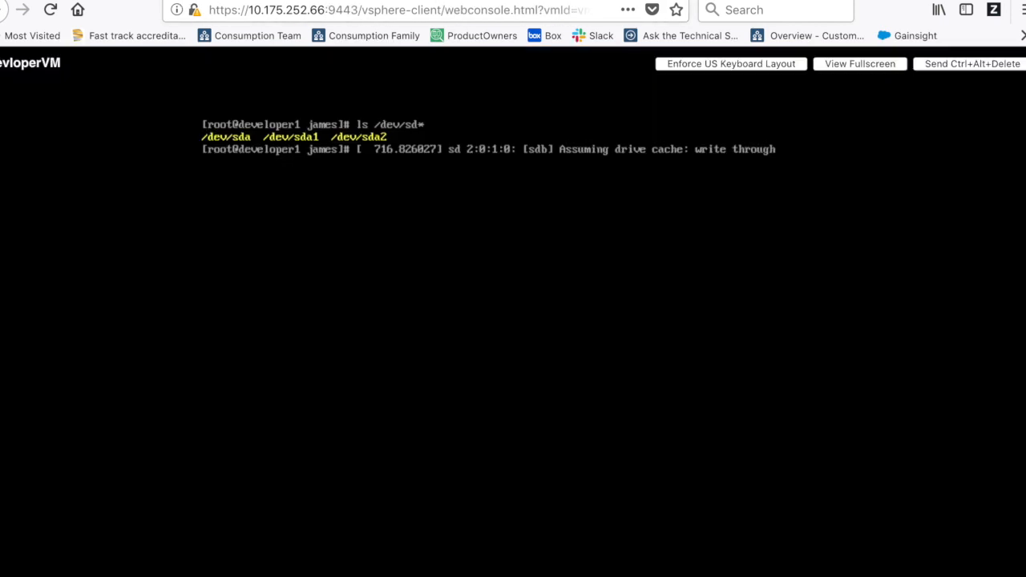
{"action": "left_click", "coordinate": [399, 296]}
{"action": "key", "text": "Up"}
{"action": "key", "text": "Return"}
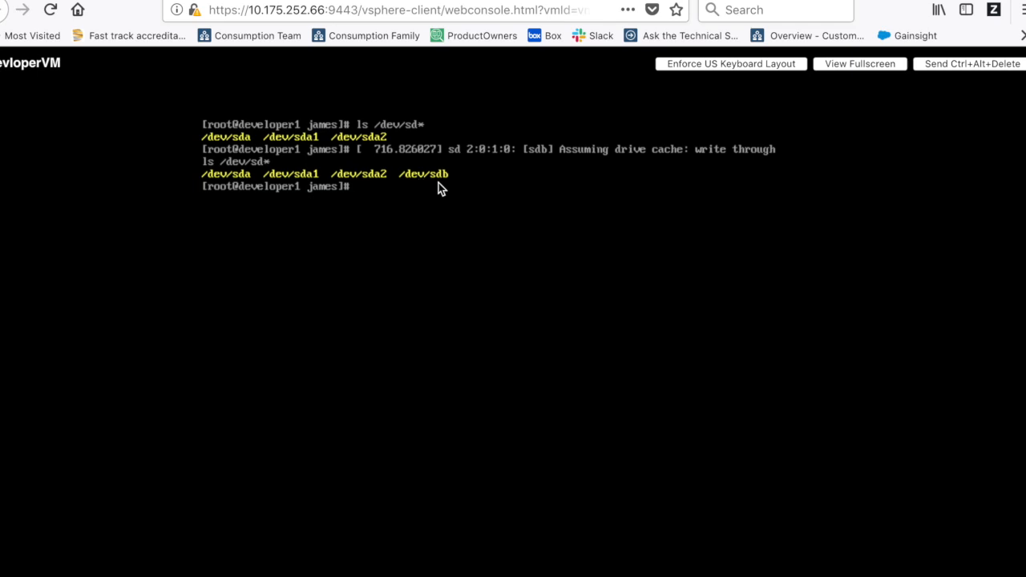
{"action": "key", "text": "Return"}
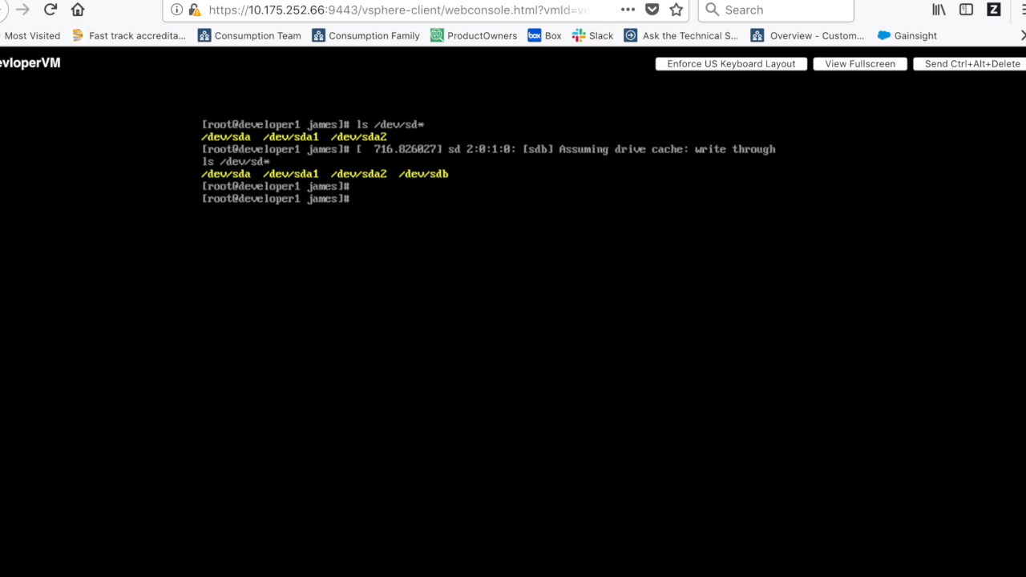
- Format /dev/sdb as ext3 with mkfs -t ext3, answering y to proceed
{"action": "type", "text": "mk"}
{"action": "type", "text": "fs"}
{"action": "type", "text": "-t "}
{"action": "type", "text": "rt"}
{"action": "key", "text": "BackSpace"}
{"action": "key", "text": "BackSpace"}
{"action": "type", "text": "e"}
{"action": "key", "text": "BackSpace"}
{"action": "type", "text": "ext3 /dev/s"}
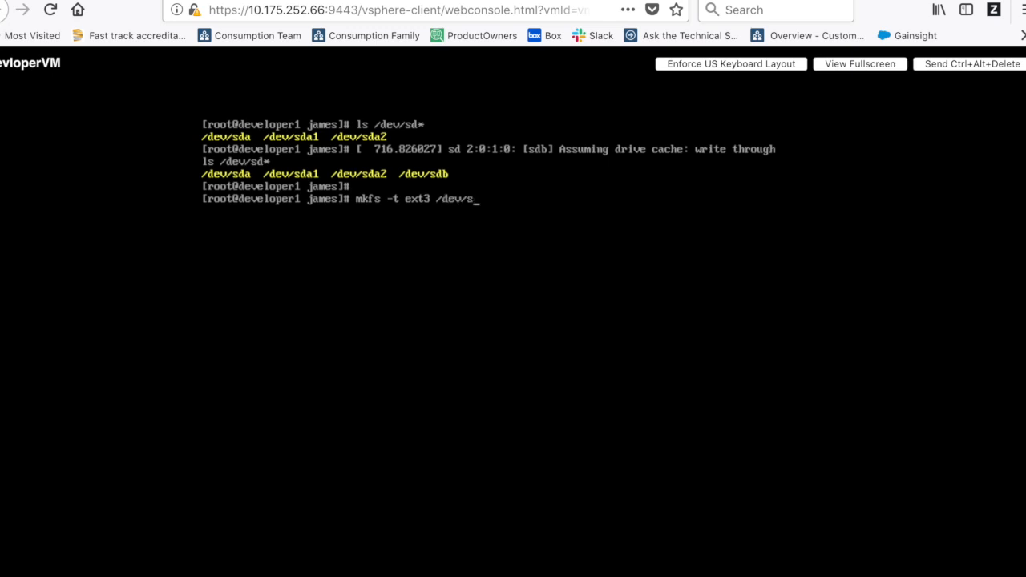
{"action": "type", "text": "db"}
{"action": "key", "text": "Return"}
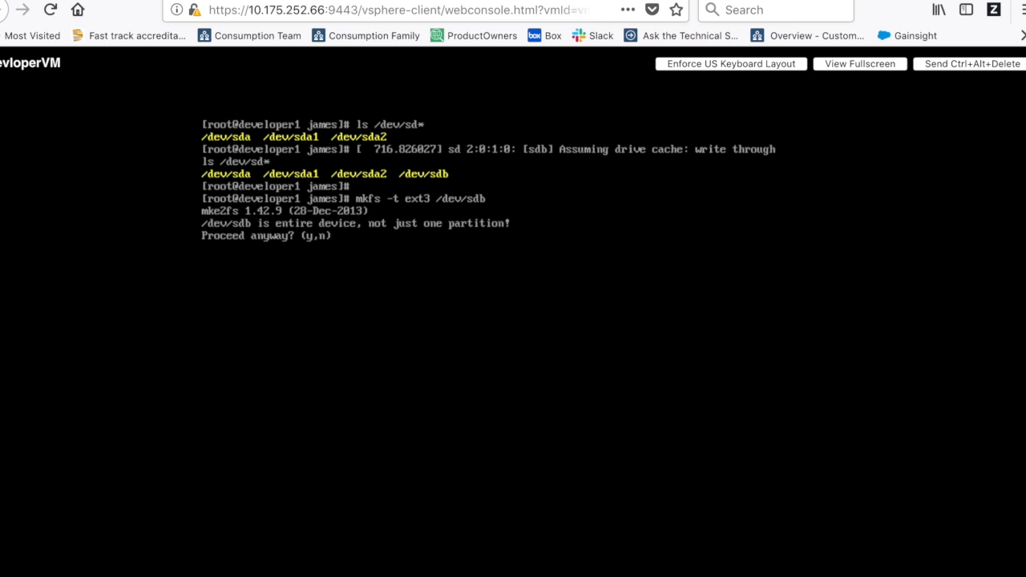
{"action": "type", "text": "y"}
{"action": "key", "text": "Return"}
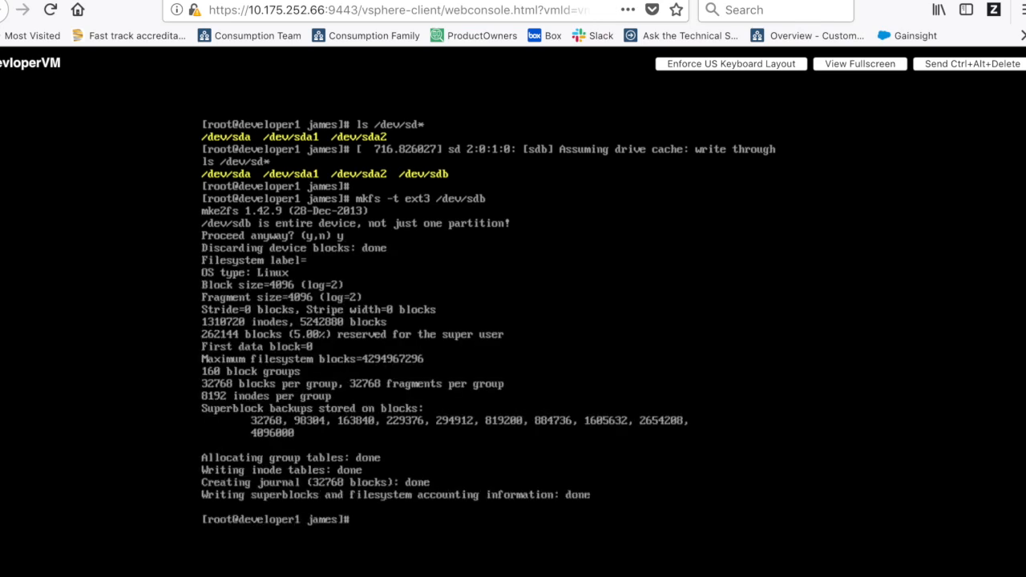
- Run fdisk -l to confirm /dev/sdb is listed at 21.5 GB
{"action": "type", "text": "fdisk -l"}
{"action": "key", "text": "Return"}
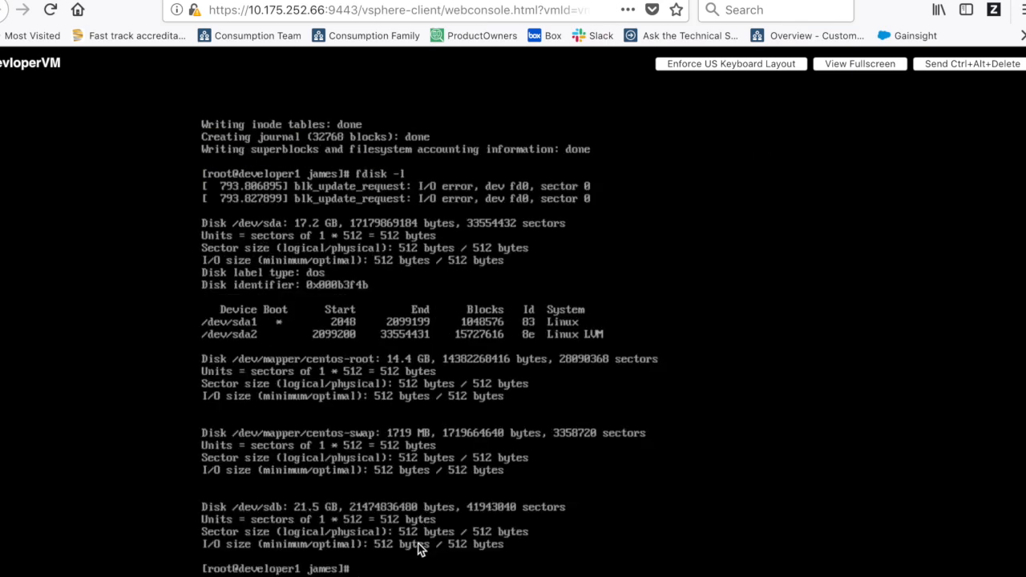
- Clear the screen and create the /u01 directory with mkdir
{"action": "type", "text": "clear"}
{"action": "key", "text": "Return"}
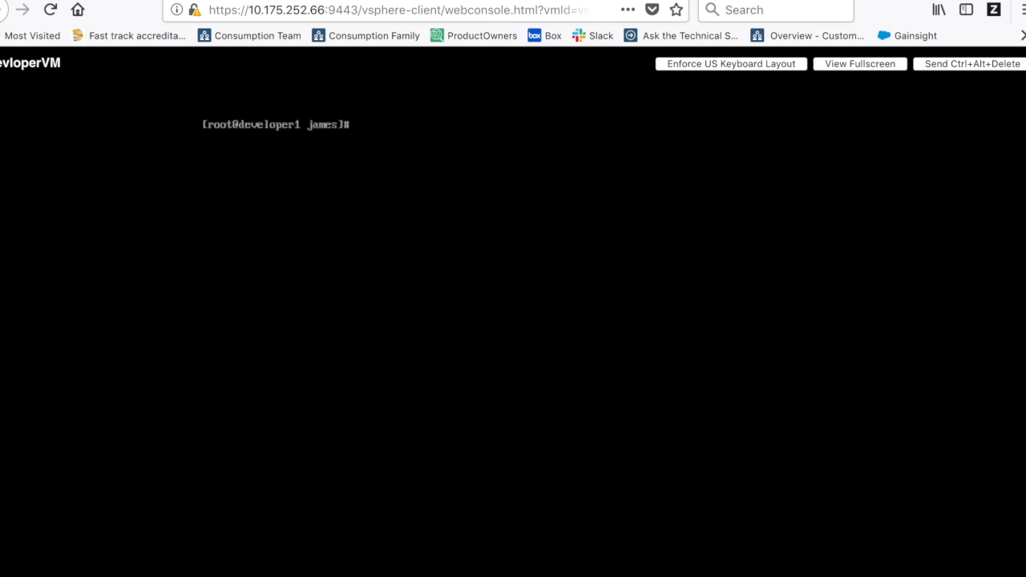
{"action": "type", "text": "mkdir /u01"}
{"action": "key", "text": "Return"}
{"action": "key", "text": "Return"}
{"action": "key", "text": "Return"}
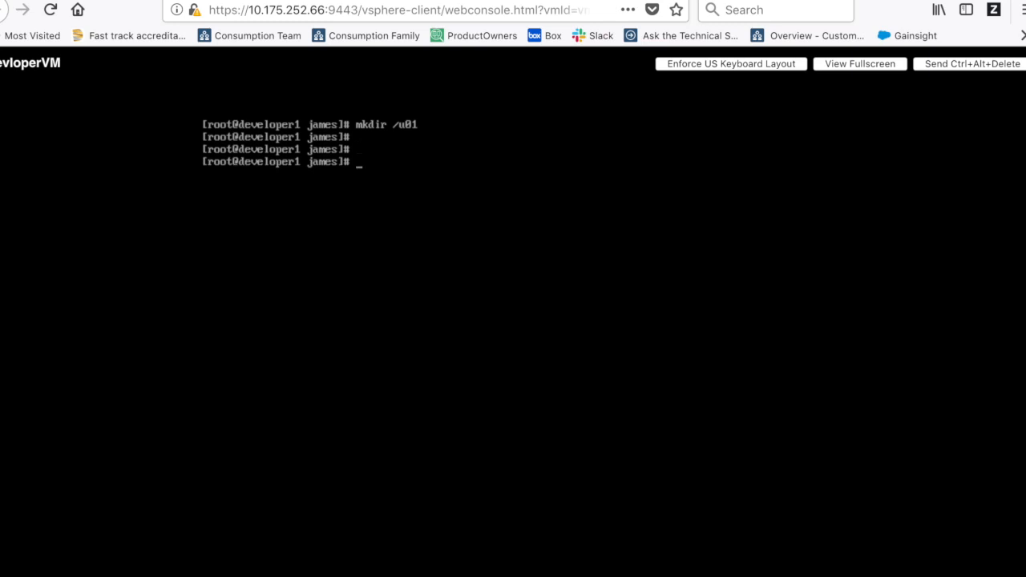
- Open /etc/fstab in the vi editor
{"action": "type", "text": "vi /etc/fstab"}
{"action": "key", "text": "BackSpace"}
{"action": "key", "text": "BackSpace"}
{"action": "key", "text": "BackSpace"}
{"action": "key", "text": "BackSpace"}
{"action": "type", "text": "st"}
{"action": "key", "text": "BackSpace"}
{"action": "key", "text": "BackSpace"}
{"action": "type", "text": "stab"}
{"action": "key", "text": "Return"}
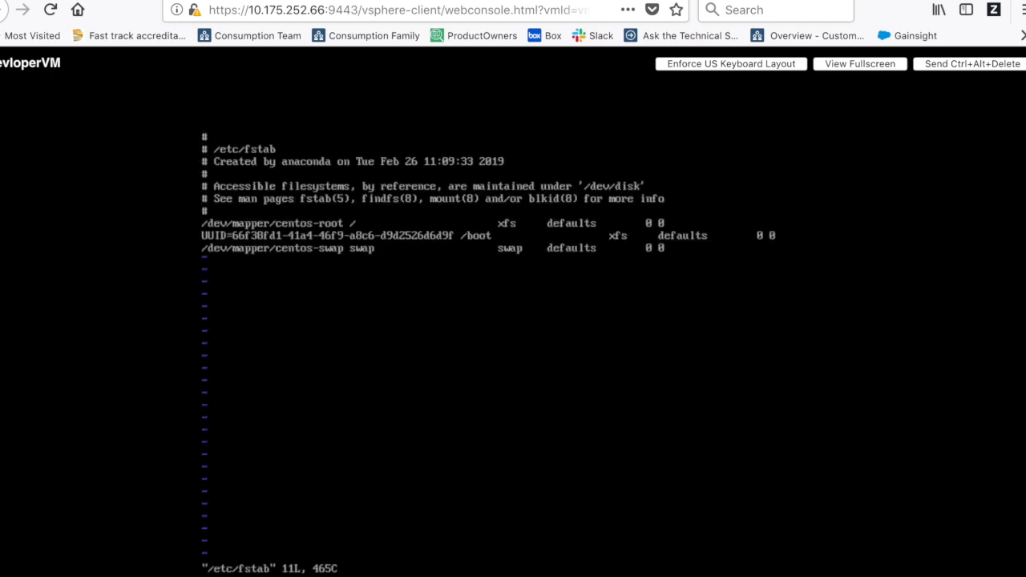
- Append '/dev/sdb /u01 ext3 default 1 3' to /etc/fstab and save with :wq
{"action": "key", "text": "shift+a"}
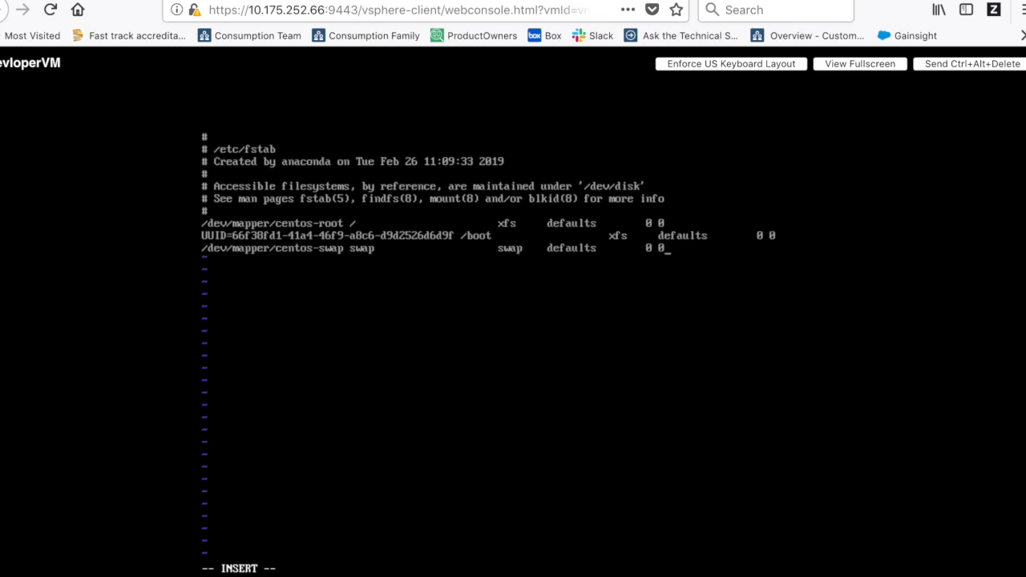
{"action": "type", "text": "/dev/sdb"}
{"action": "key", "text": "Tab"}
{"action": "type", "text": "/u01"}
{"action": "key", "text": "Tab"}
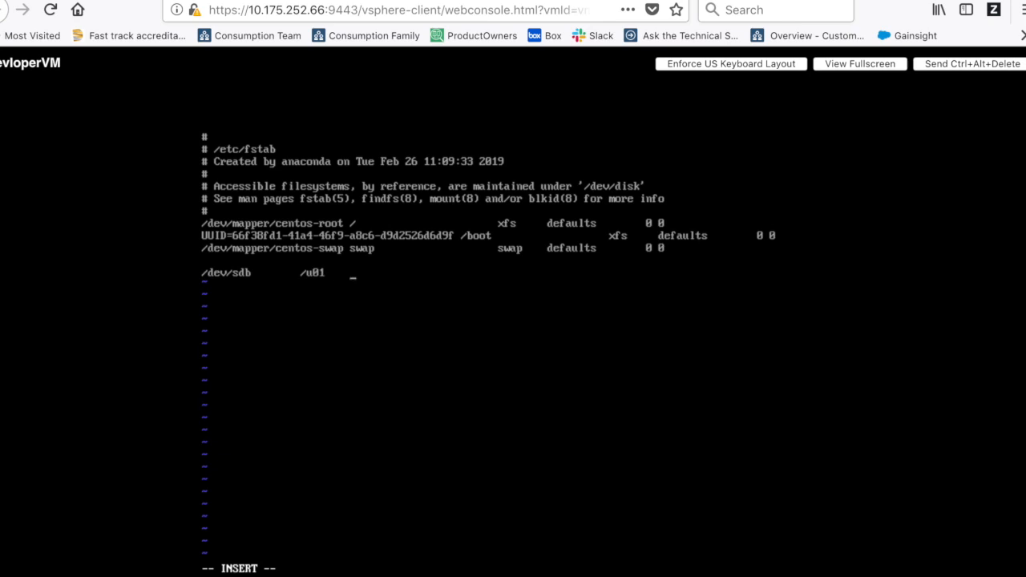
{"action": "type", "text": "ext3"}
{"action": "key", "text": "Tab"}
{"action": "type", "text": "defu"}
{"action": "key", "text": "BackSpace"}
{"action": "type", "text": "ault"}
{"action": "type", "text": "1"}
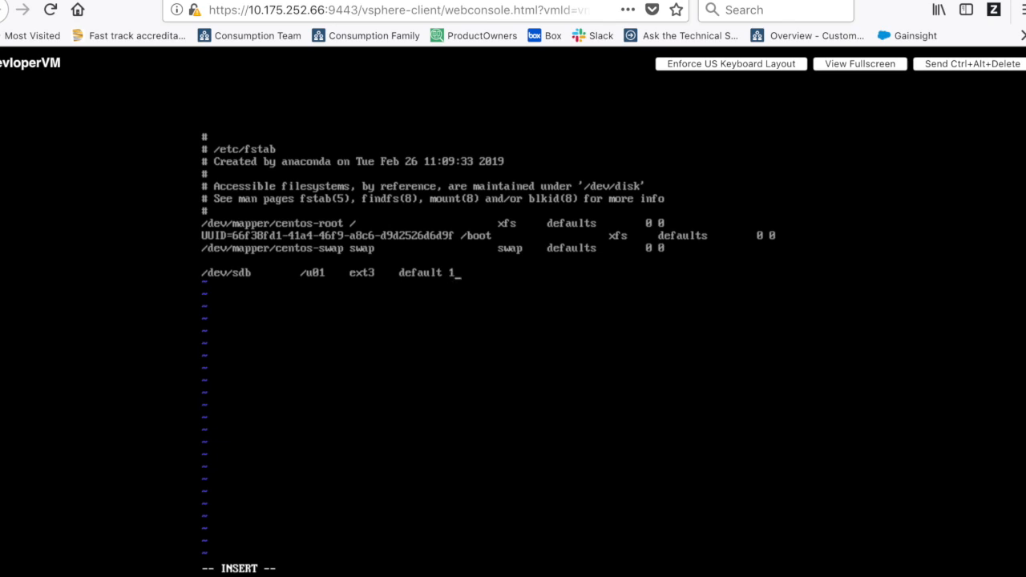
{"action": "type", "text": "3"}
{"action": "key", "text": "Tab"}
{"action": "key", "text": "Escape"}
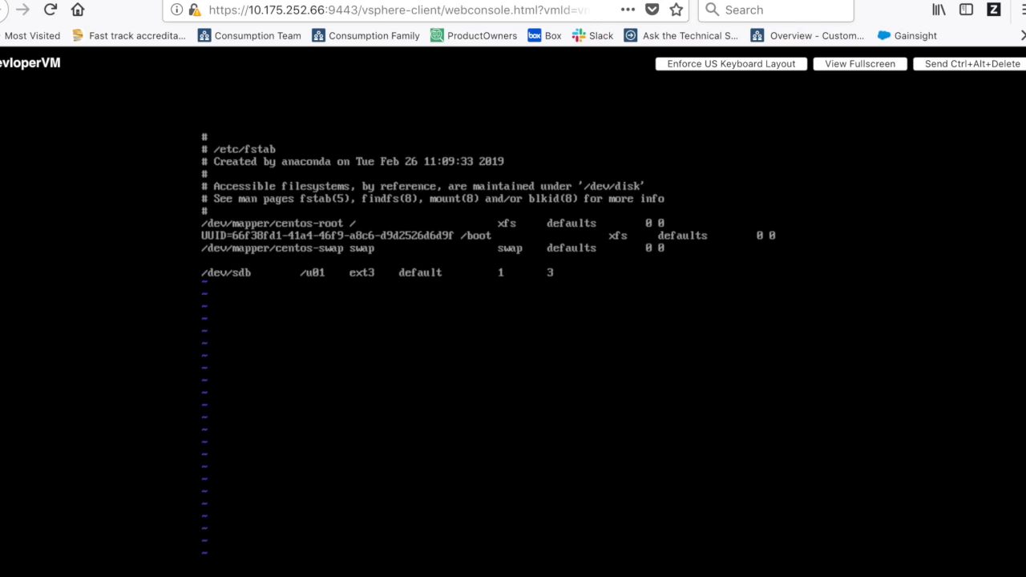
{"action": "type", "text": ":wq"}
{"action": "key", "text": "Return"}
{"action": "key", "text": "Return"}
{"action": "key", "text": "Return"}
{"action": "key", "text": "Return"}
{"action": "key", "text": "Return"}
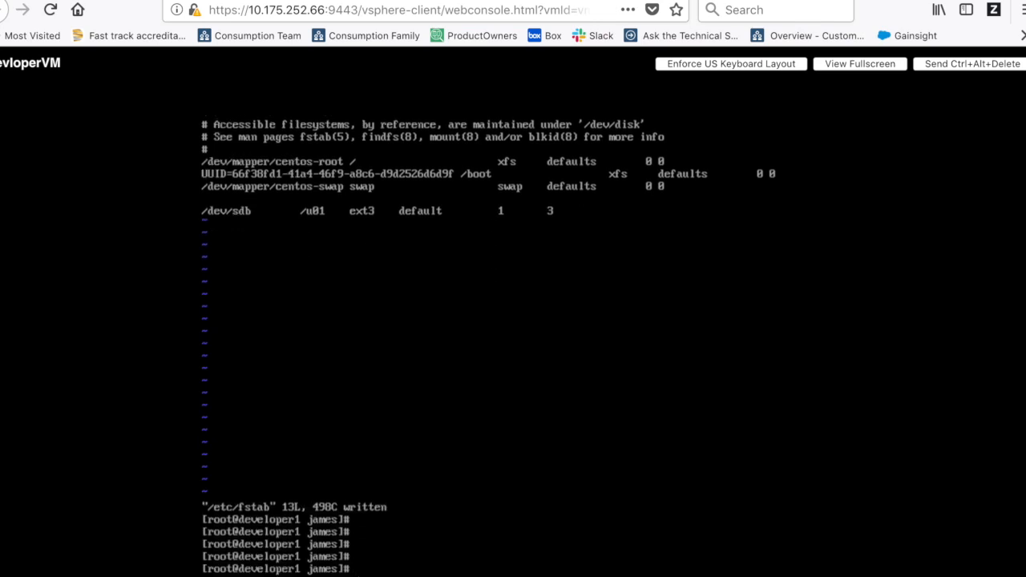
- Reboot devloperVM and boot the default CentOS kernel from the GRUB menu
{"action": "type", "text": "reboot"}
{"action": "key", "text": "Return"}
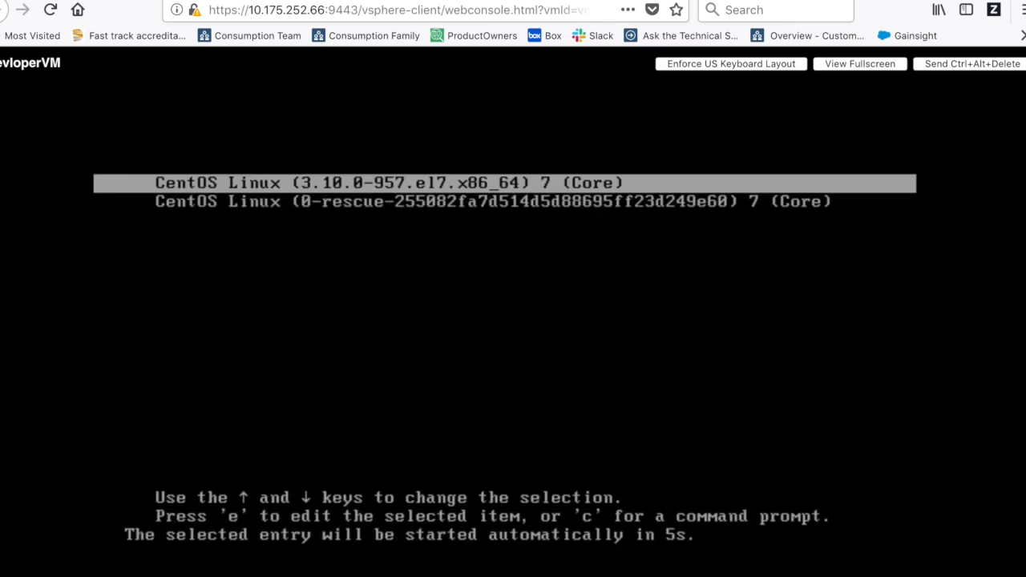
{"action": "key", "text": "Return"}
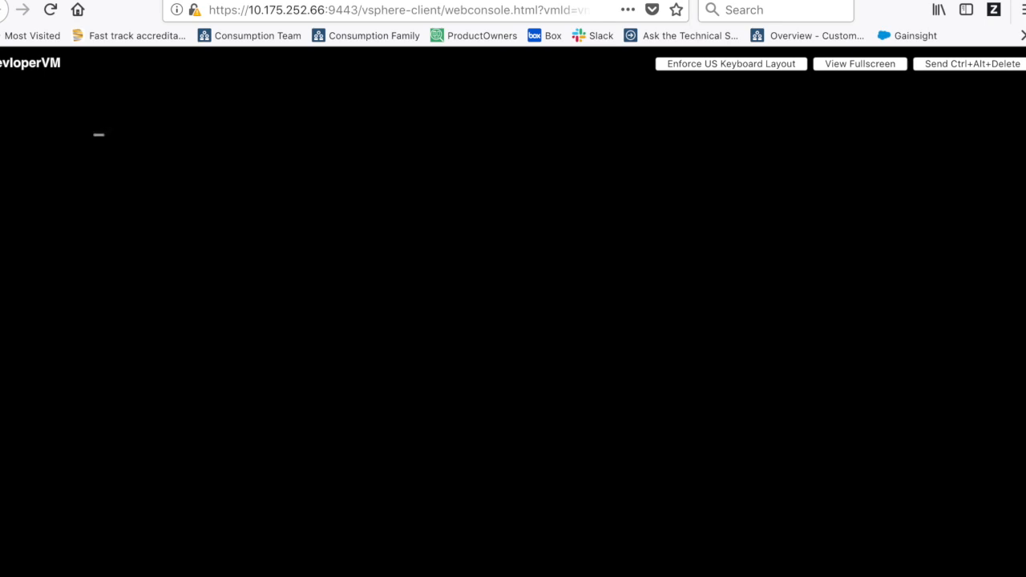
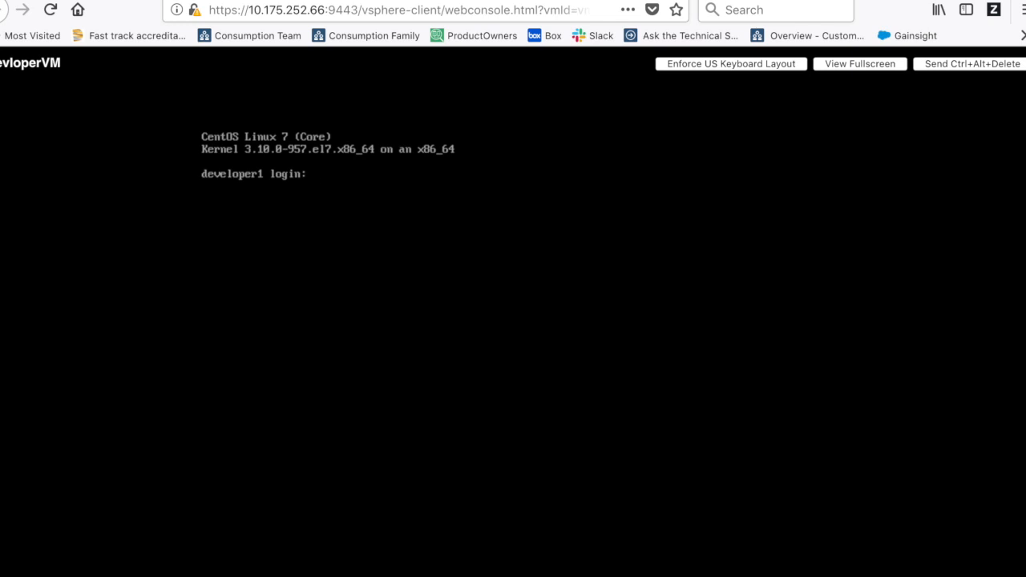
- Log in to the VM console as root and check the file listing (ls -l) and disk usage (df -k)
{"action": "type", "text": "root"}
{"action": "key", "text": "Return"}
{"action": "key", "text": "Return"}
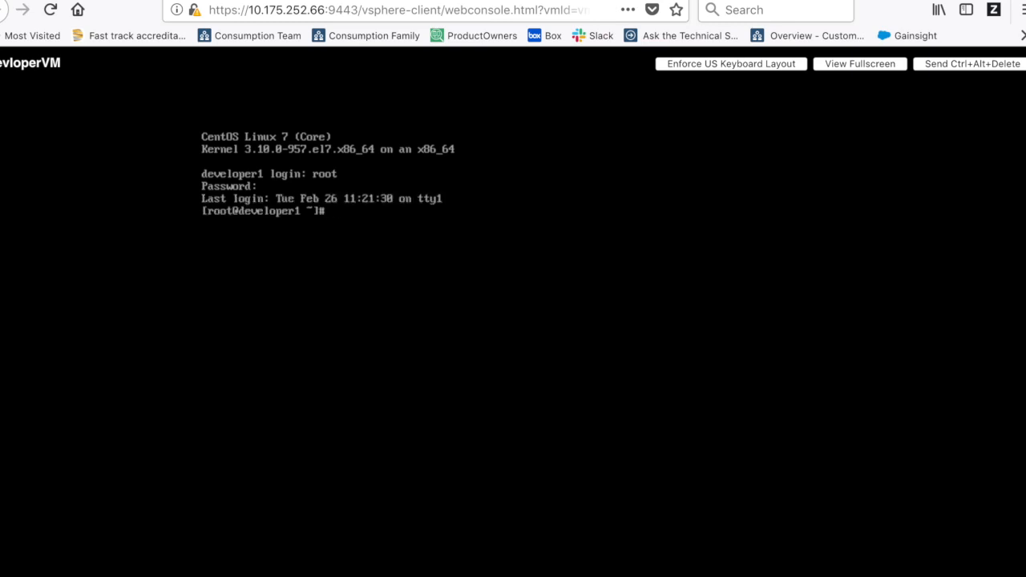
{"action": "type", "text": "ls -l"}
{"action": "key", "text": "Return"}
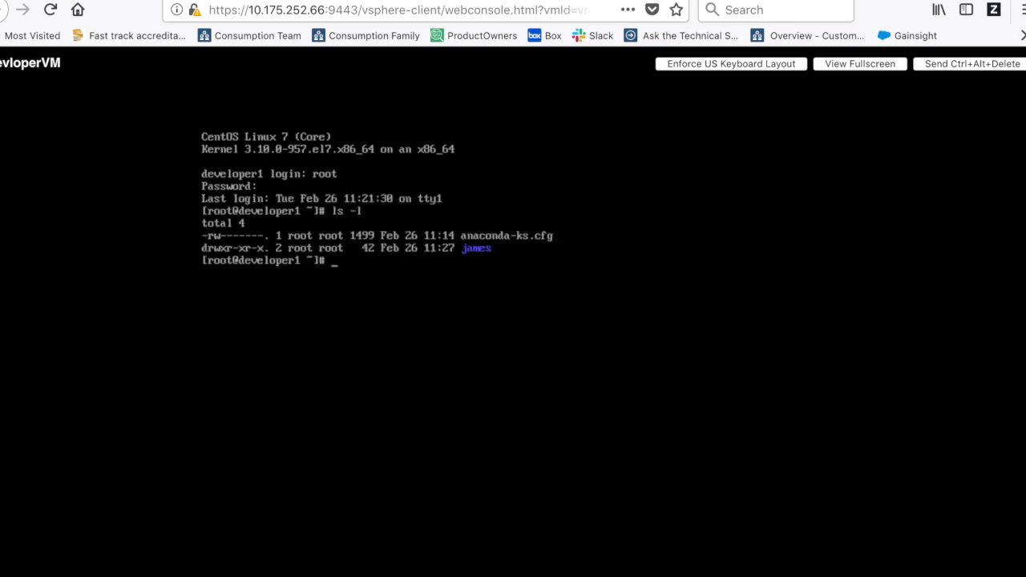
{"action": "key", "text": "Return"}
{"action": "key", "text": "Return"}
{"action": "key", "text": "Return"}
{"action": "type", "text": "df"}
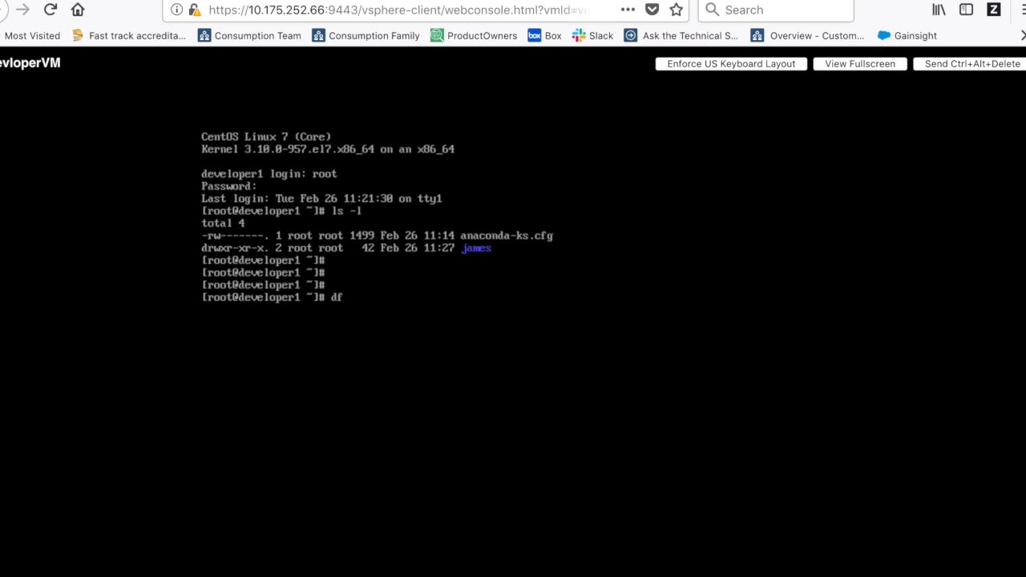
{"action": "type", "text": " -k"}
{"action": "key", "text": "Return"}
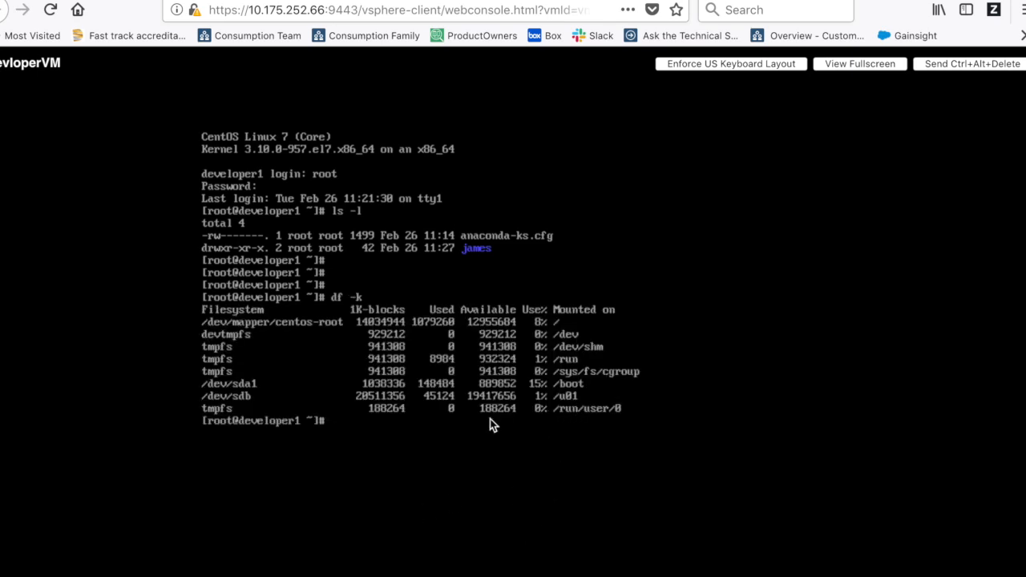
{"action": "key", "text": "Return"}
- Create the directory james2 inside /u01 and list the folder to confirm it
{"action": "type", "text": "cd /u01"}
{"action": "key", "text": "Return"}
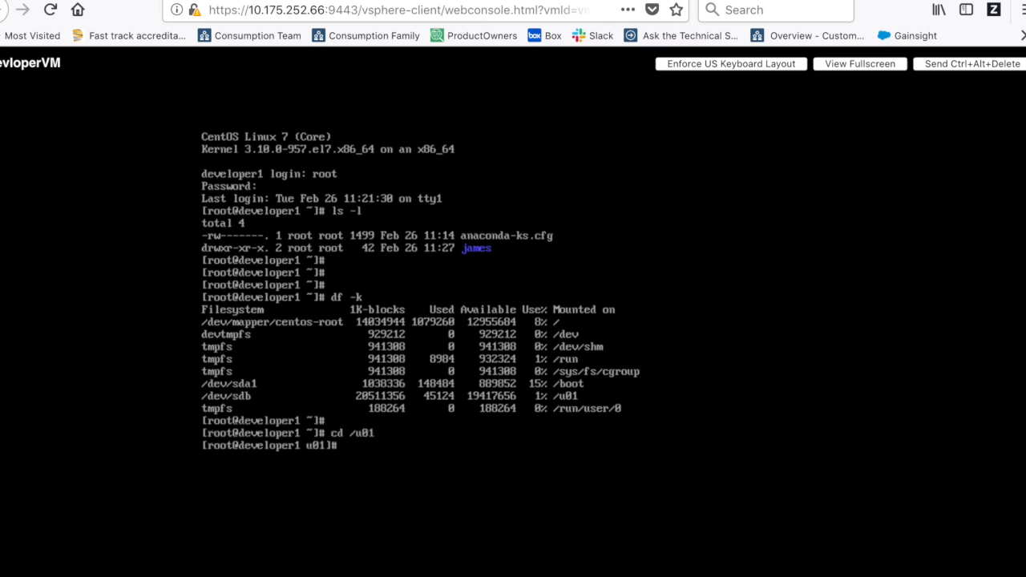
{"action": "type", "text": "ls"}
{"action": "key", "text": "Return"}
{"action": "key", "text": "Return"}
{"action": "key", "text": "Return"}
{"action": "type", "text": "mkdir james2"}
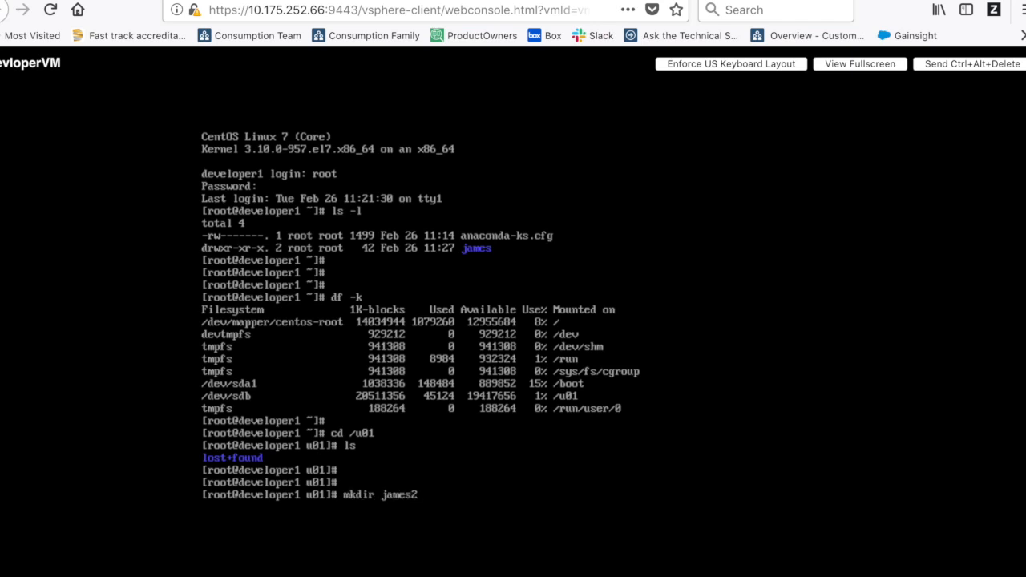
{"action": "key", "text": "Return"}
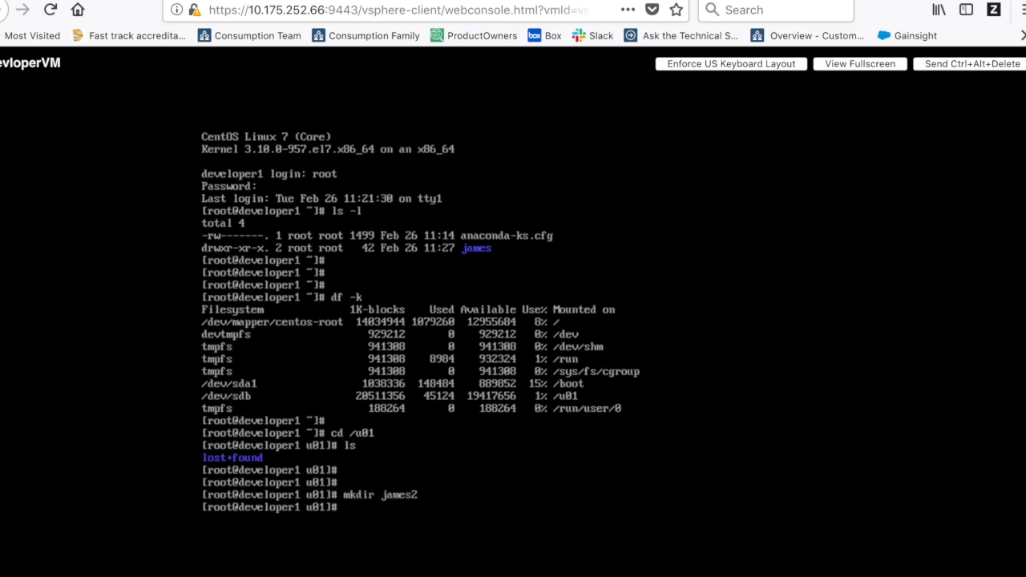
{"action": "type", "text": "ls"}
{"action": "key", "text": "Return"}
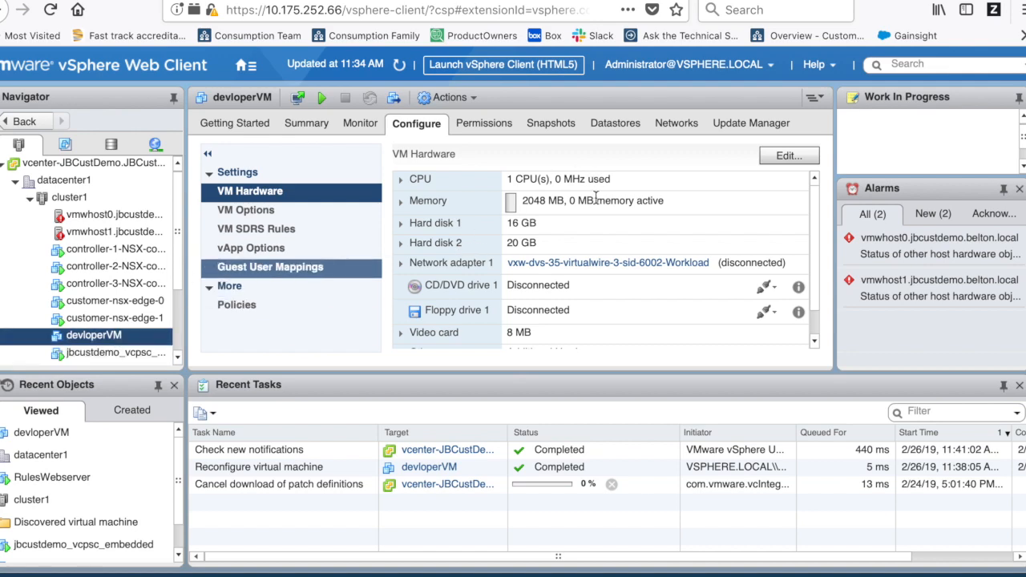
- Edit devloperVM's hardware to 2 CPUs and raise memory from 2048 MB to 4092 MB
{"action": "left_click", "coordinate": [787, 158]}
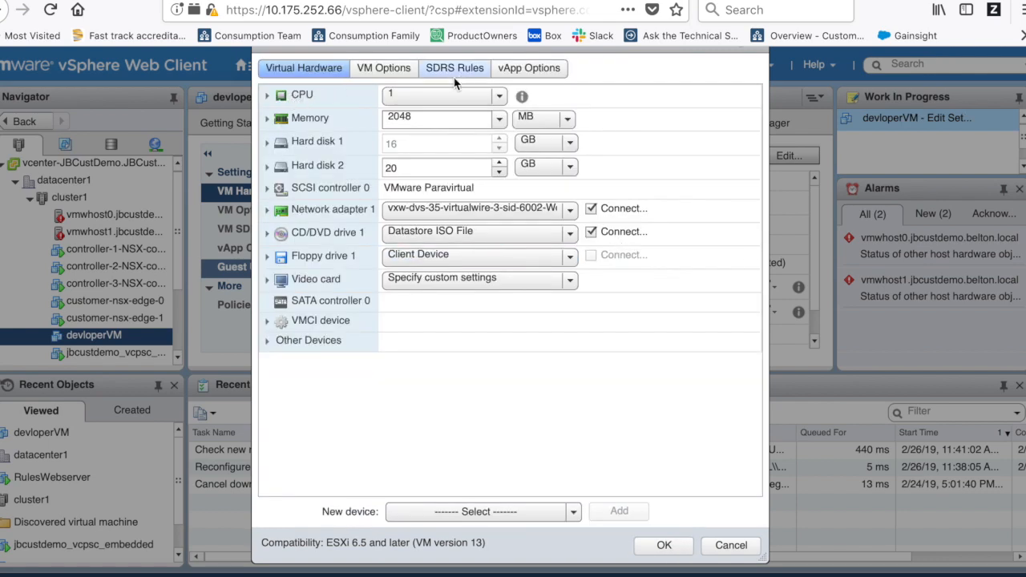
{"action": "left_click", "coordinate": [498, 96]}
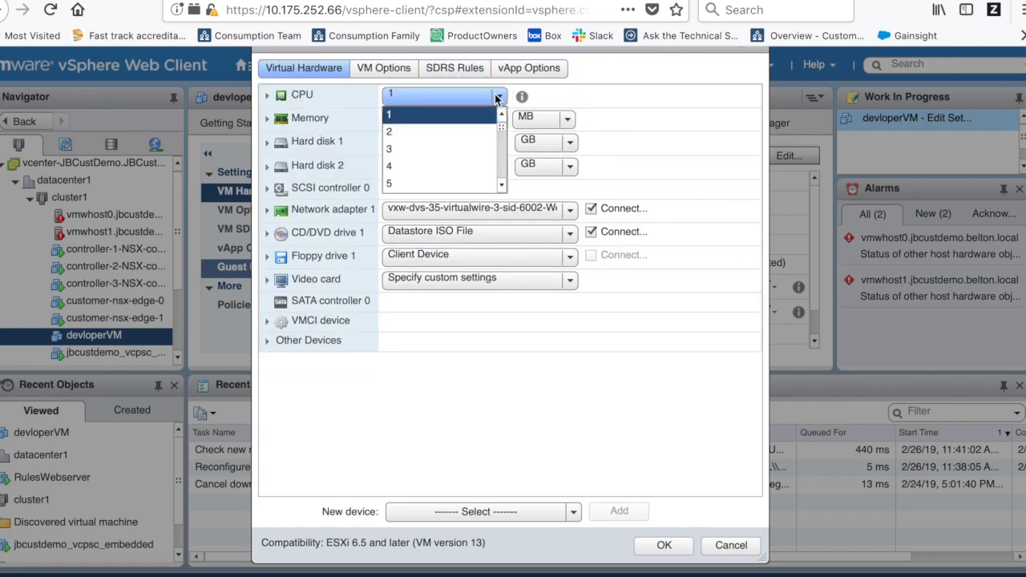
{"action": "left_click", "coordinate": [394, 132]}
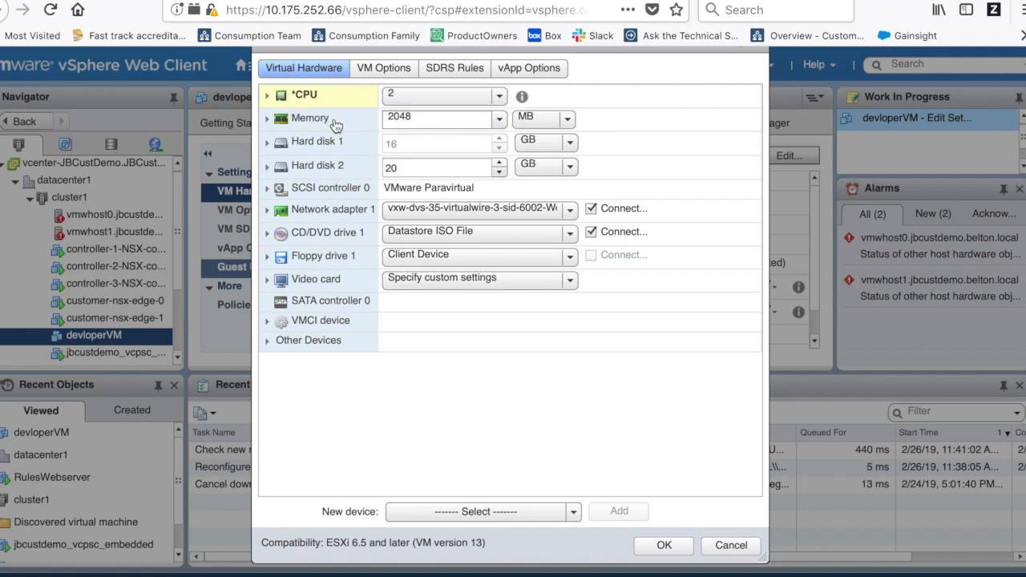
{"action": "left_click", "coordinate": [499, 119]}
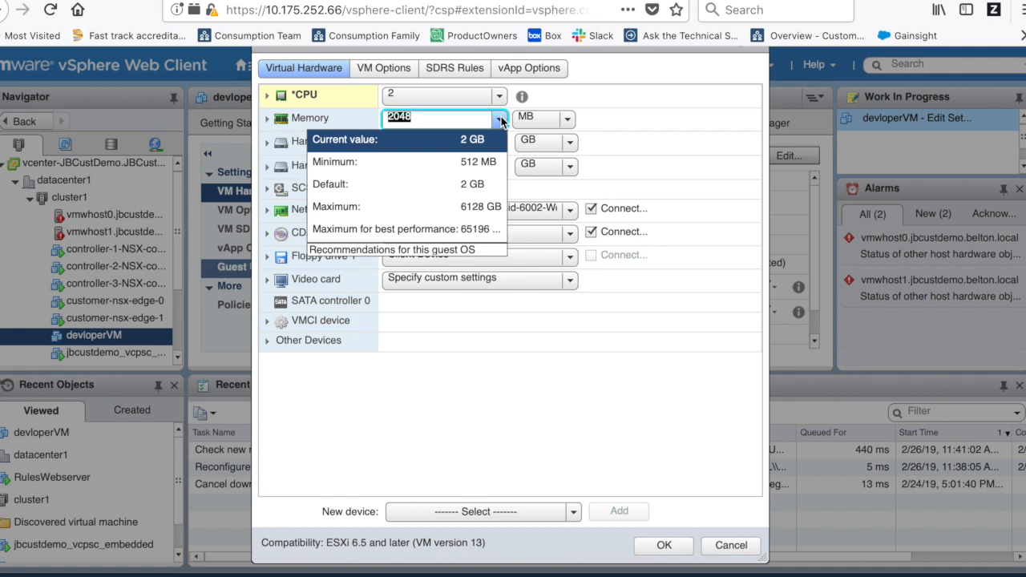
{"action": "left_click", "coordinate": [499, 119]}
{"action": "left_click", "coordinate": [462, 118]}
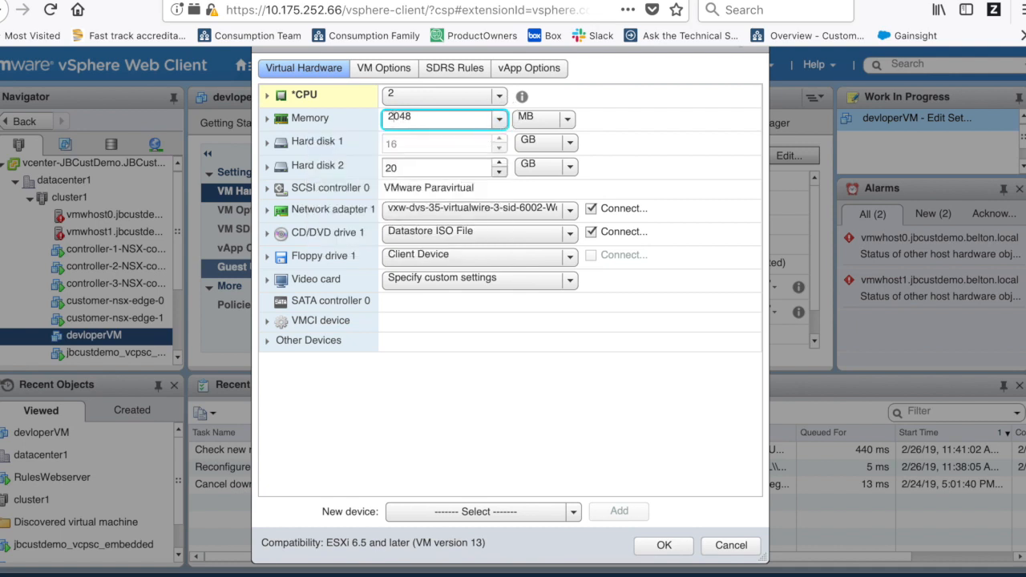
{"action": "key", "text": "ctrl+a"}
{"action": "type", "text": "4092"}
{"action": "key", "text": "Tab"}
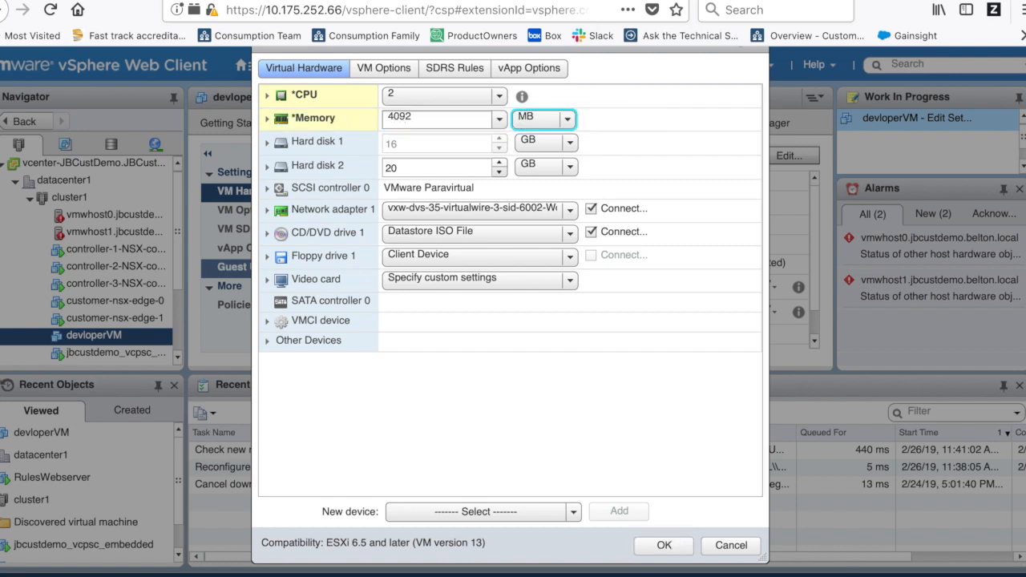
{"action": "left_click", "coordinate": [664, 545]}
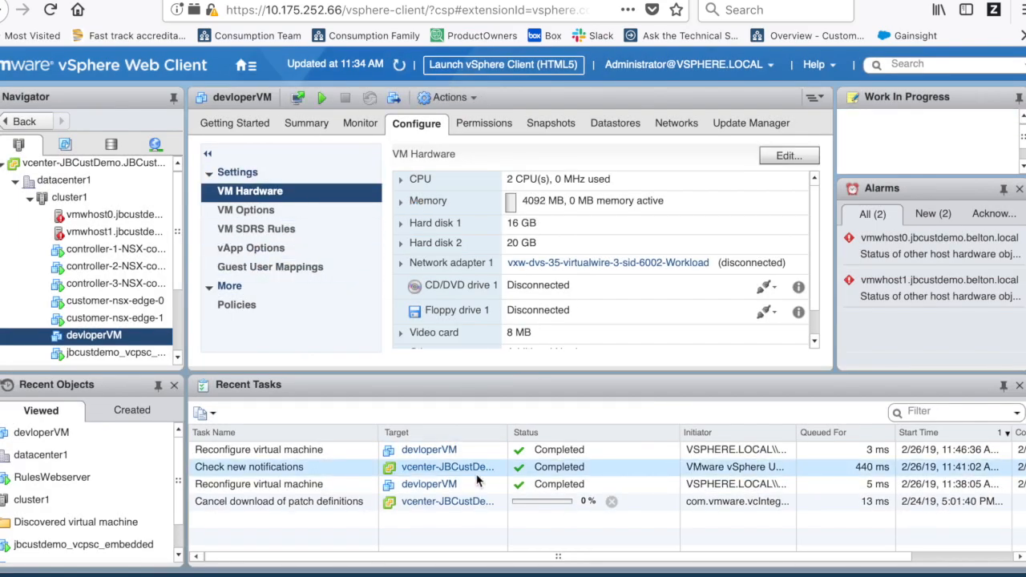
- Power on devloperVM and launch its console from the Summary page
{"action": "left_click", "coordinate": [322, 99]}
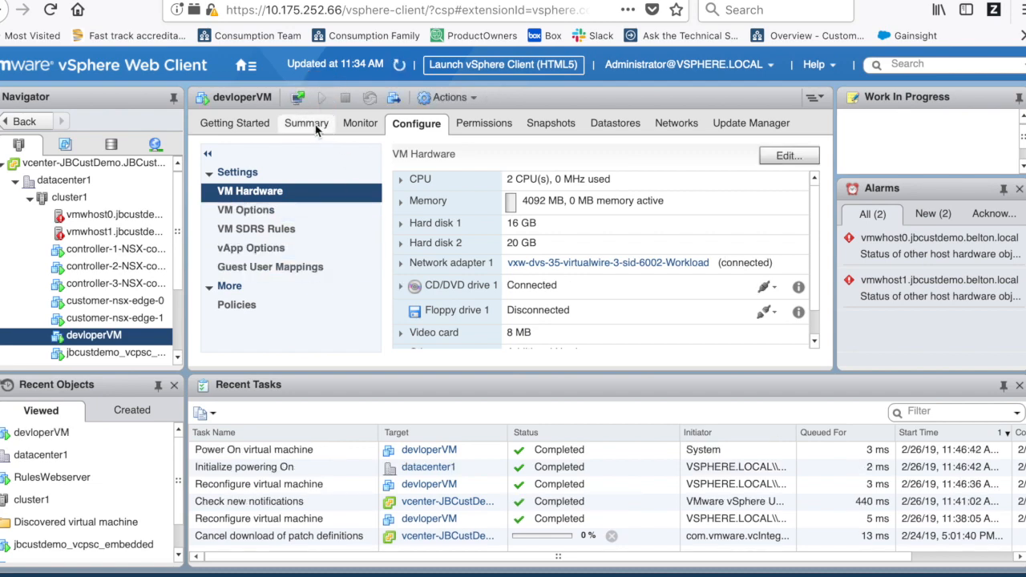
{"action": "left_click", "coordinate": [309, 124]}
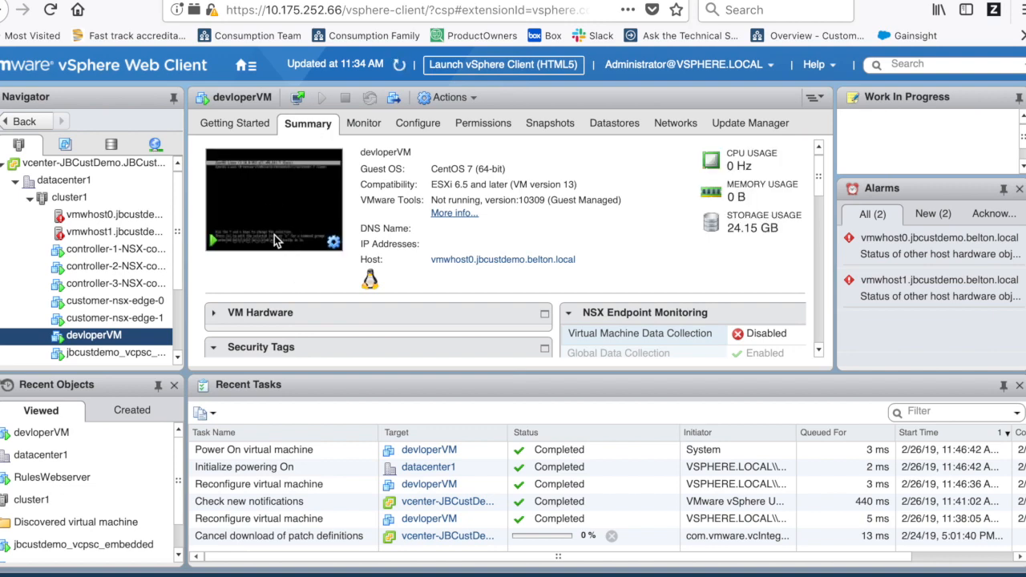
{"action": "left_click", "coordinate": [274, 243]}
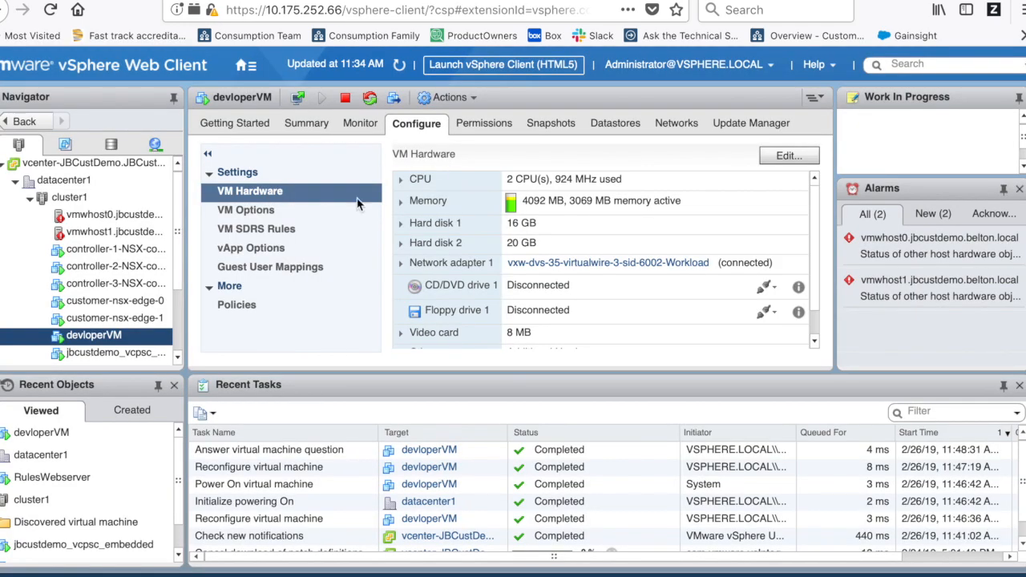
- Set CD/DVD drive 1's source to Datastore ISO File in devloperVM's hardware settings
{"action": "left_click", "coordinate": [787, 157]}
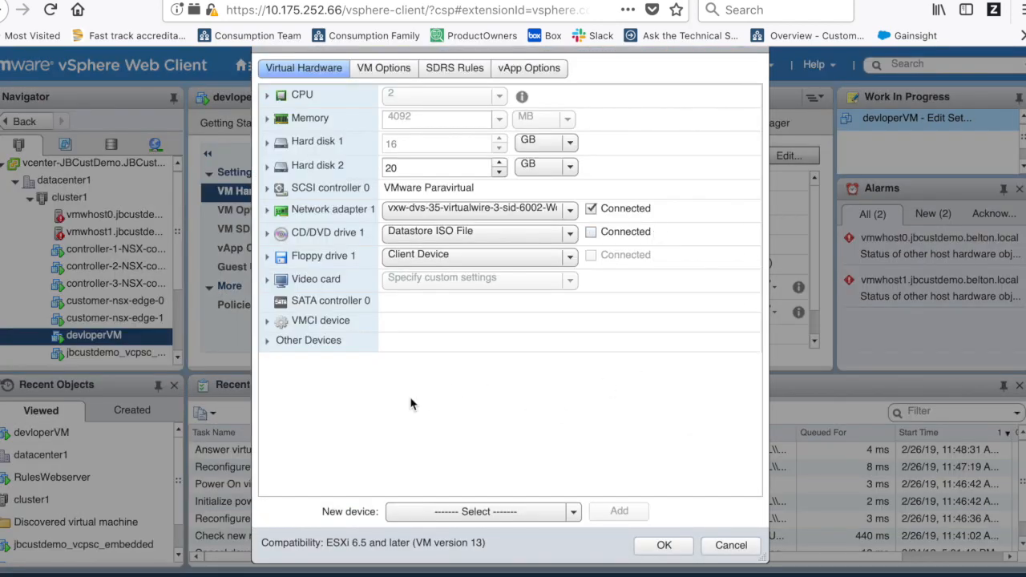
{"action": "left_click", "coordinate": [566, 231]}
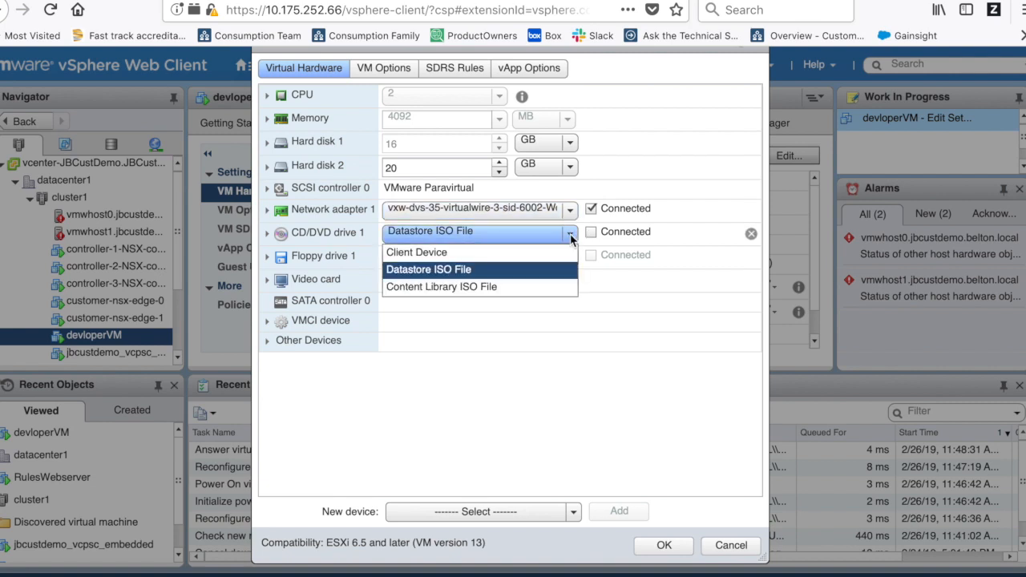
{"action": "left_click", "coordinate": [443, 253]}
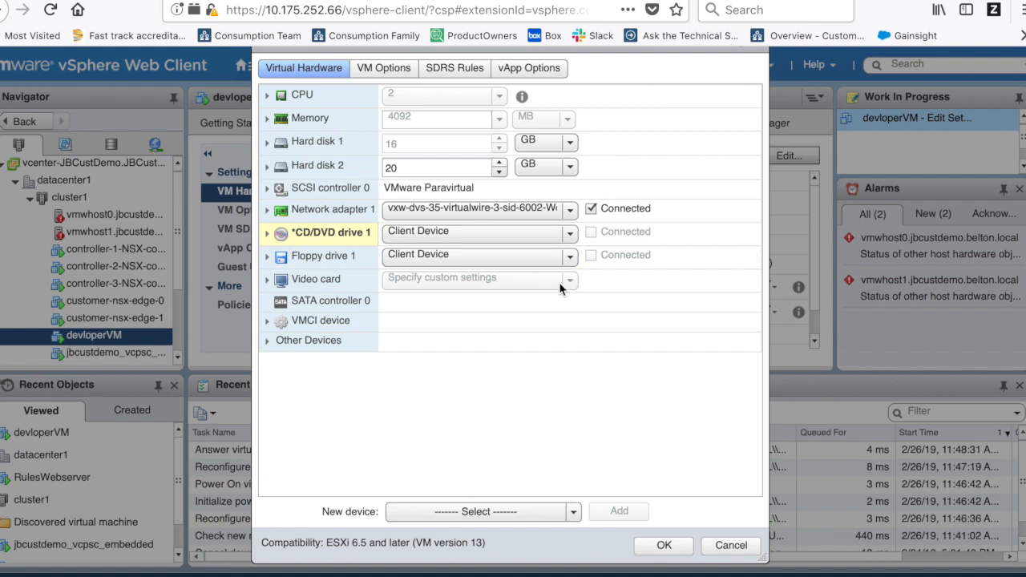
{"action": "left_click", "coordinate": [570, 235]}
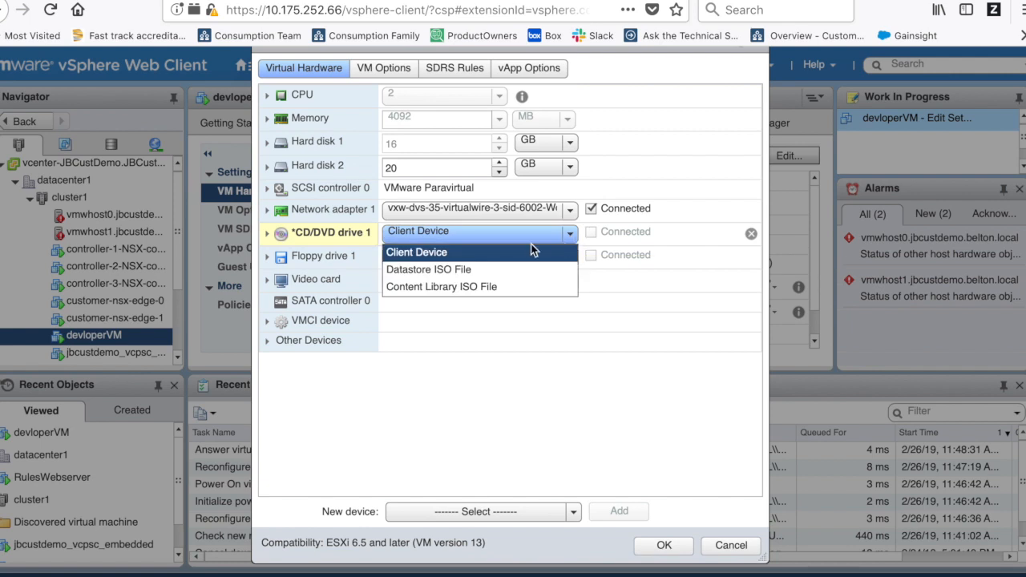
{"action": "left_click", "coordinate": [441, 271]}
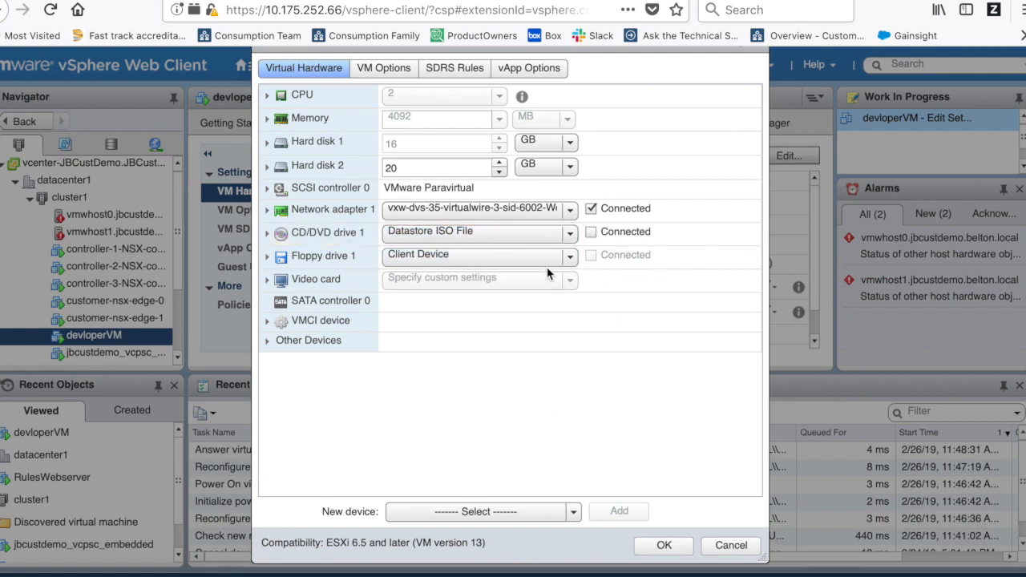
{"action": "left_click", "coordinate": [593, 233]}
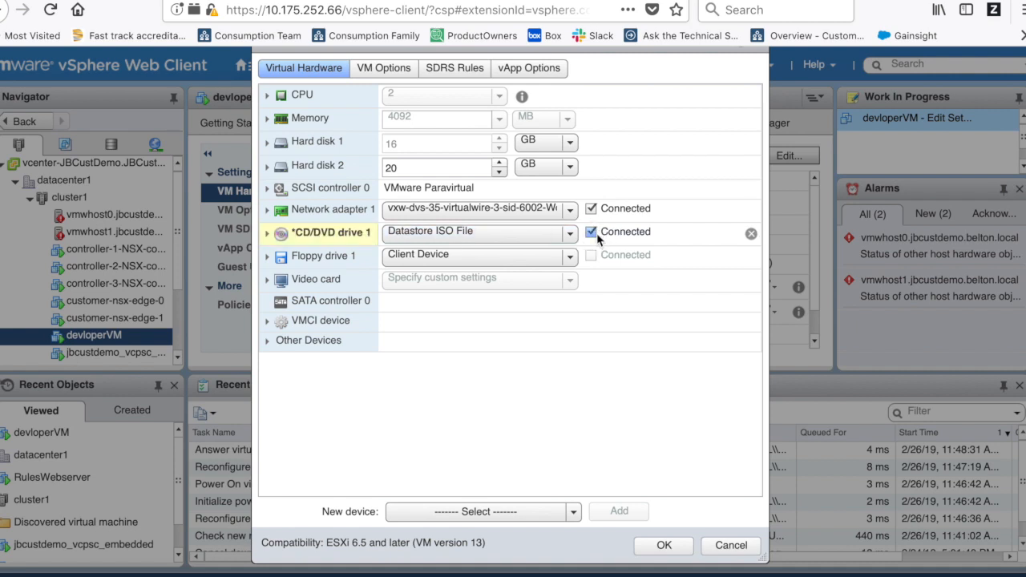
{"action": "left_click", "coordinate": [594, 232]}
{"action": "left_click", "coordinate": [571, 234]}
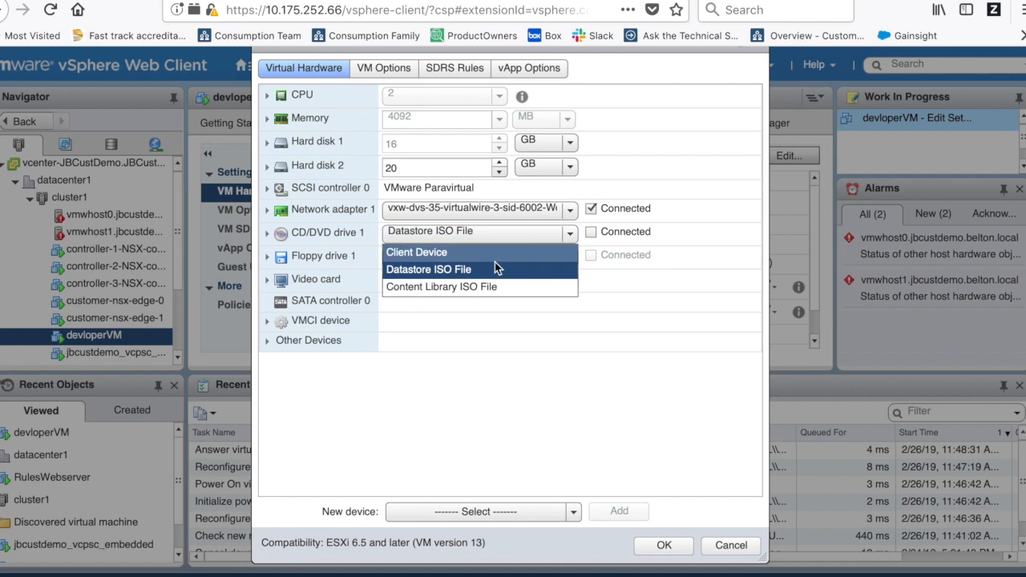
{"action": "left_click", "coordinate": [476, 271]}
{"action": "left_click", "coordinate": [481, 229]}
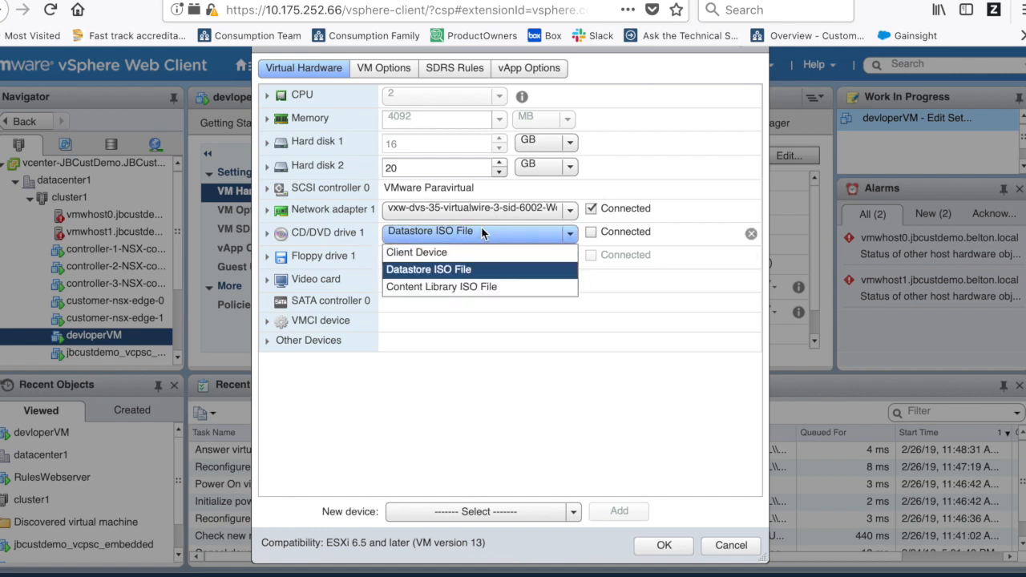
{"action": "left_click", "coordinate": [458, 285]}
{"action": "left_click", "coordinate": [503, 230]}
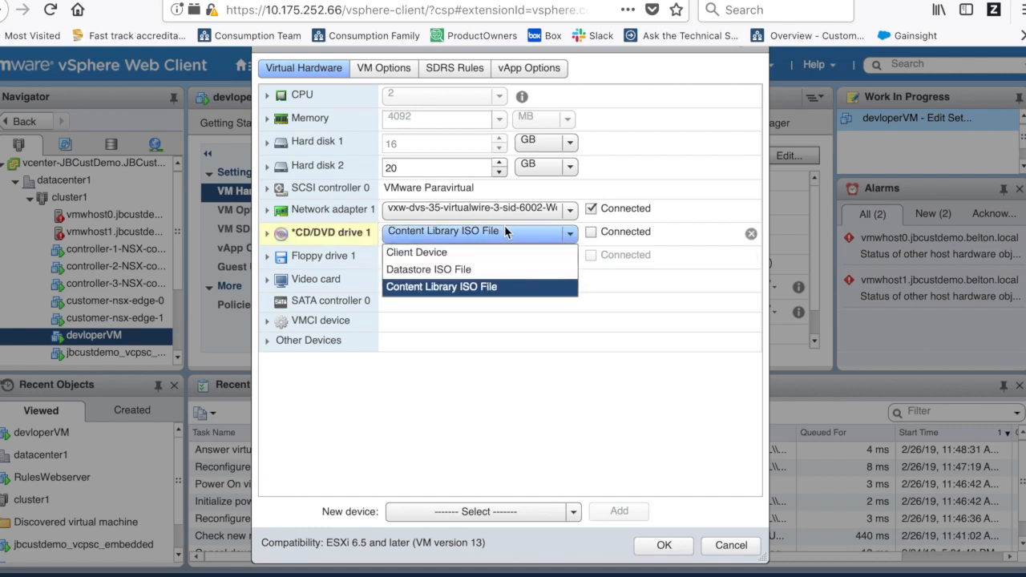
{"action": "left_click", "coordinate": [441, 270]}
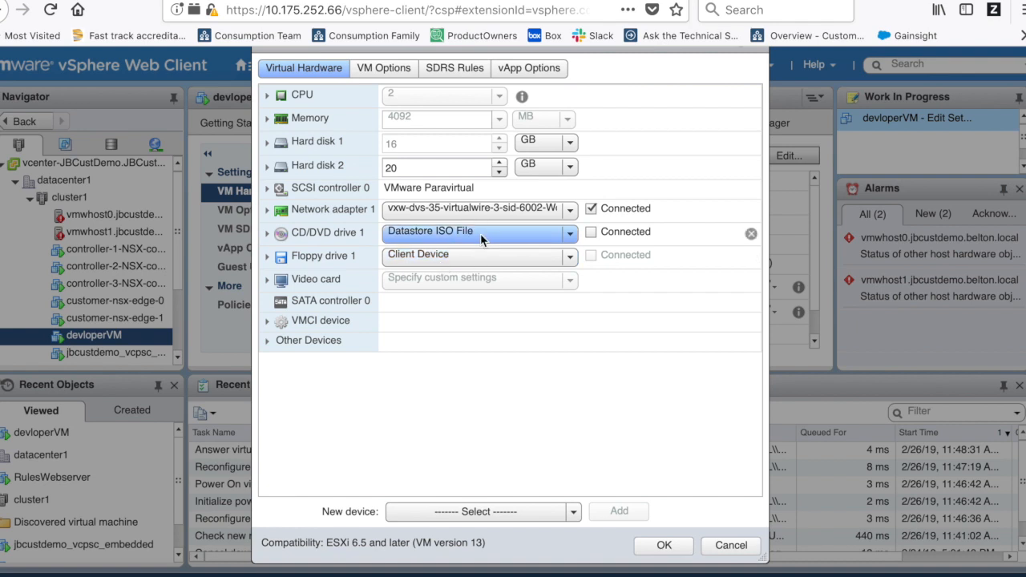
- Select the CentOS-7-x86_64-DVD-1810.iso image, mark the drive Connected, and save
{"action": "left_click", "coordinate": [268, 234]}
{"action": "left_click", "coordinate": [521, 236]}
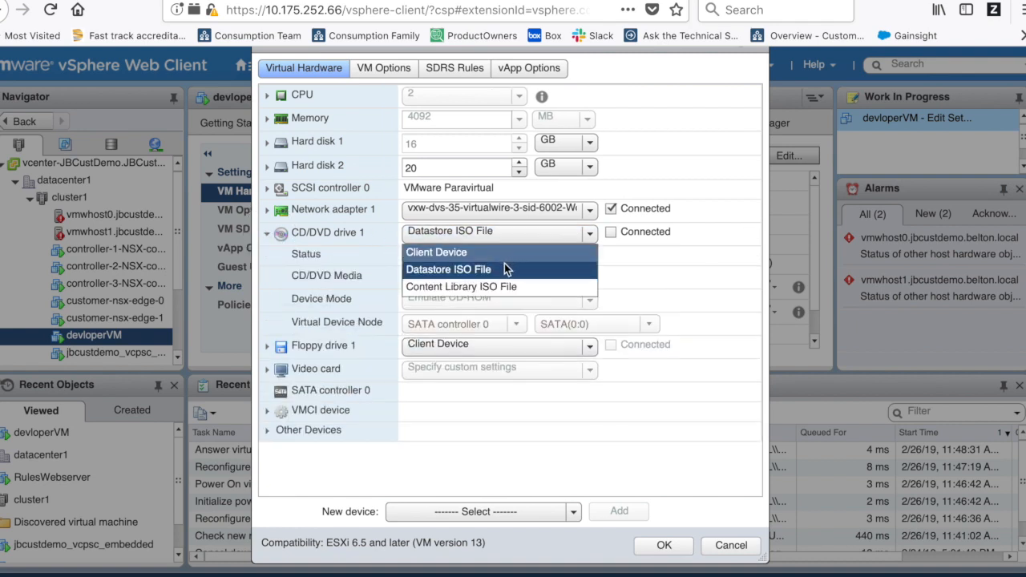
{"action": "left_click", "coordinate": [505, 268]}
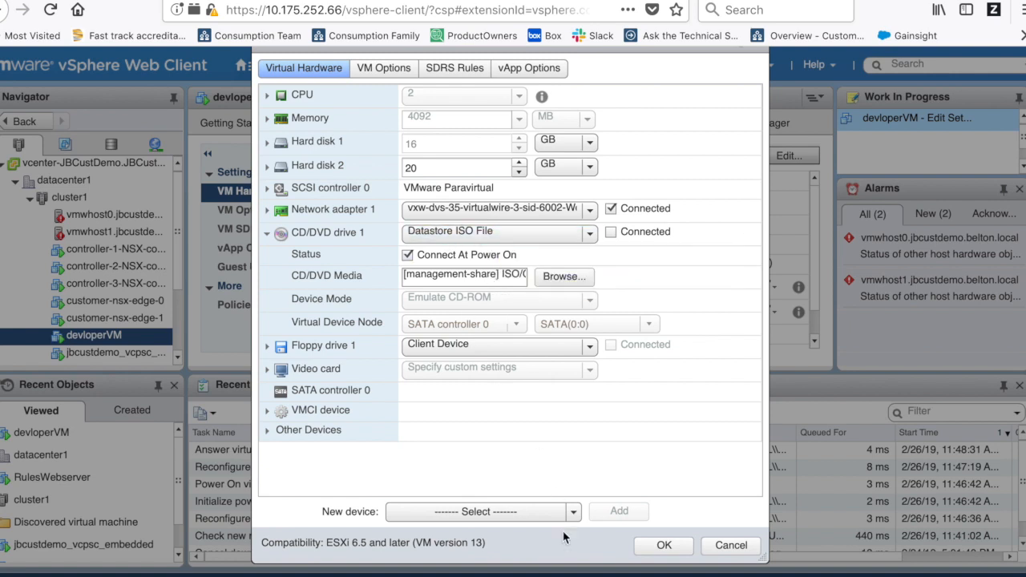
{"action": "left_click", "coordinate": [574, 279]}
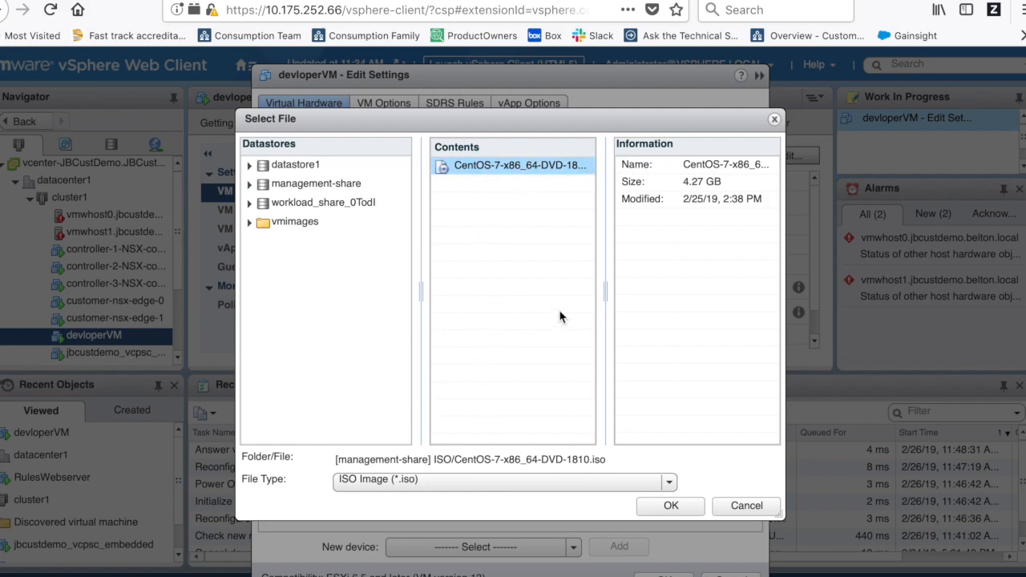
{"action": "left_click", "coordinate": [671, 507]}
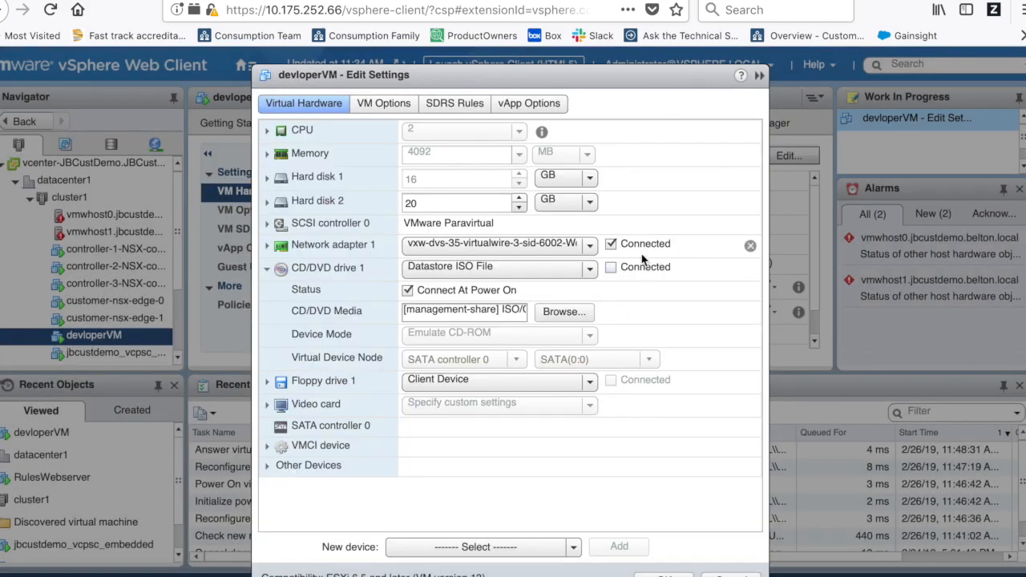
{"action": "left_click", "coordinate": [611, 267]}
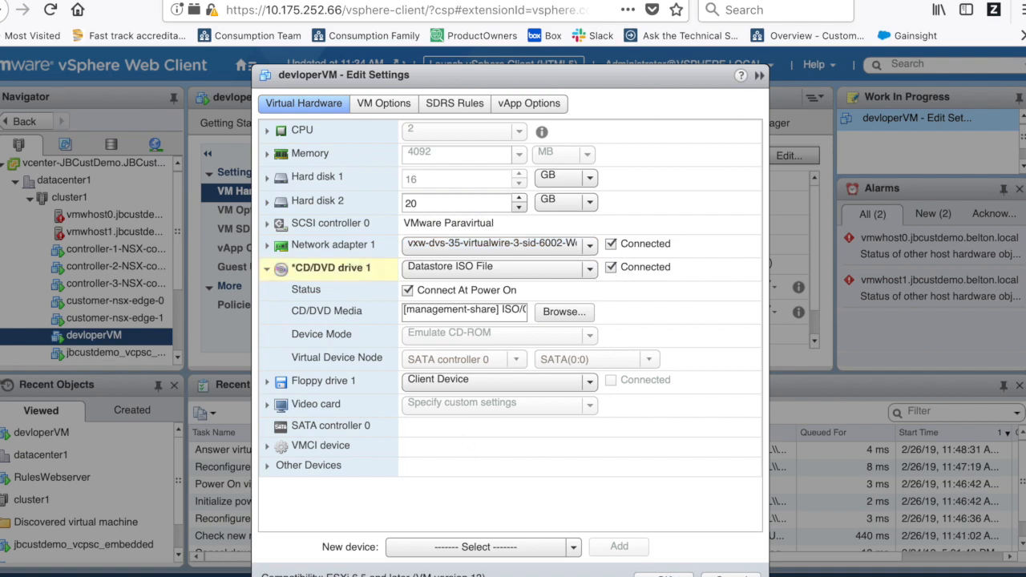
{"action": "left_click", "coordinate": [665, 574]}
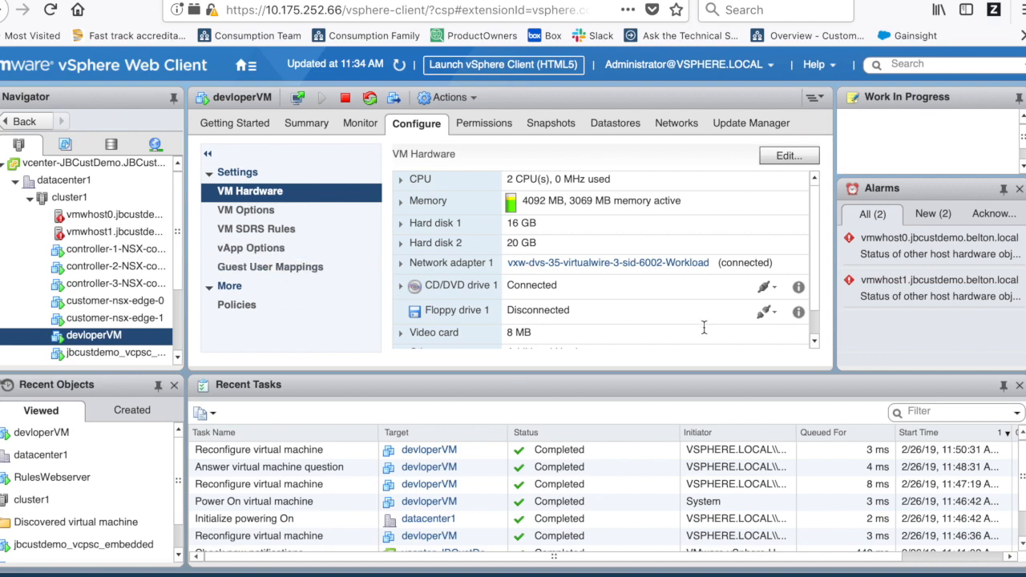
{"action": "left_click", "coordinate": [802, 154]}
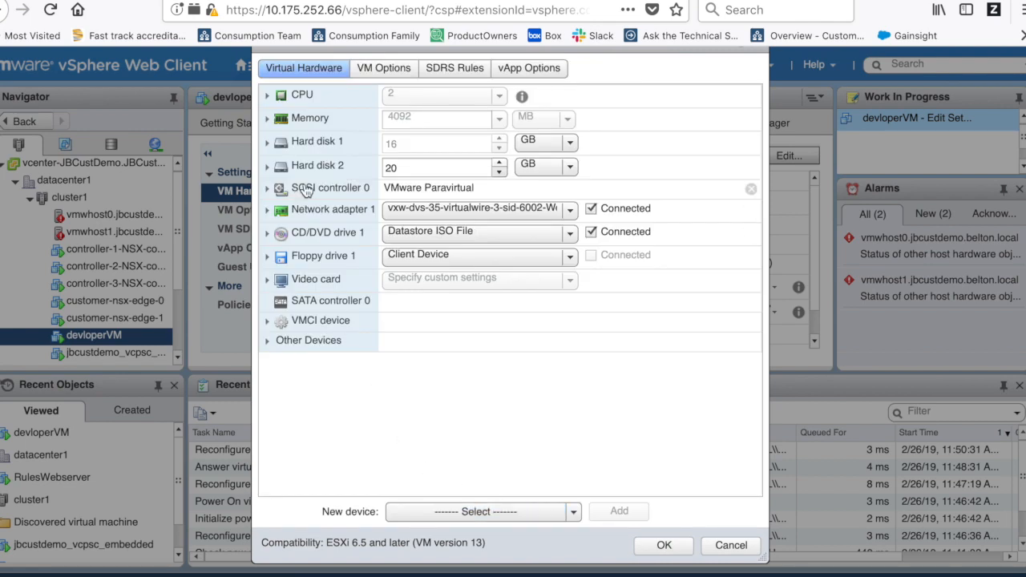
{"action": "left_click", "coordinate": [572, 214]}
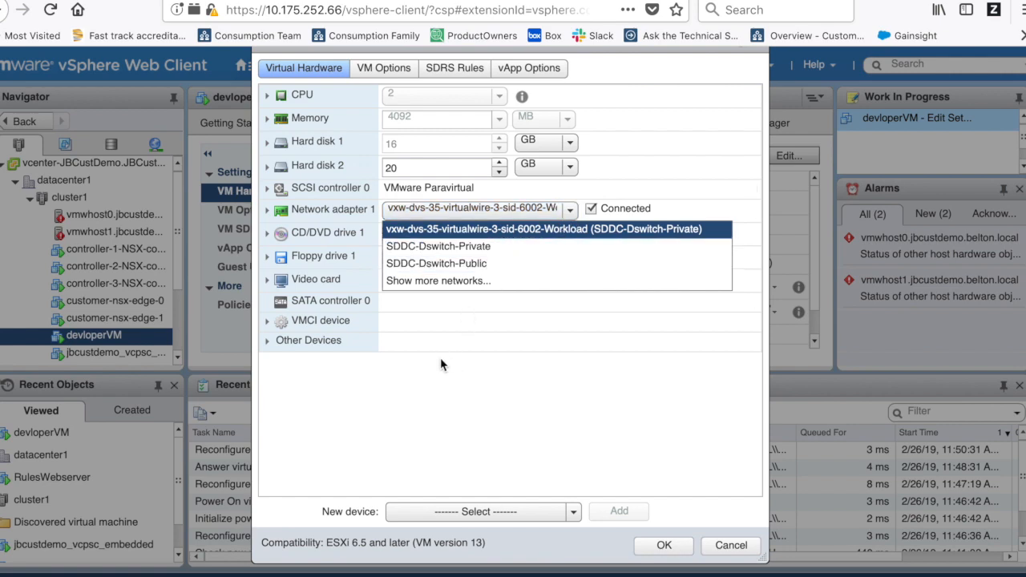
{"action": "left_click", "coordinate": [440, 284]}
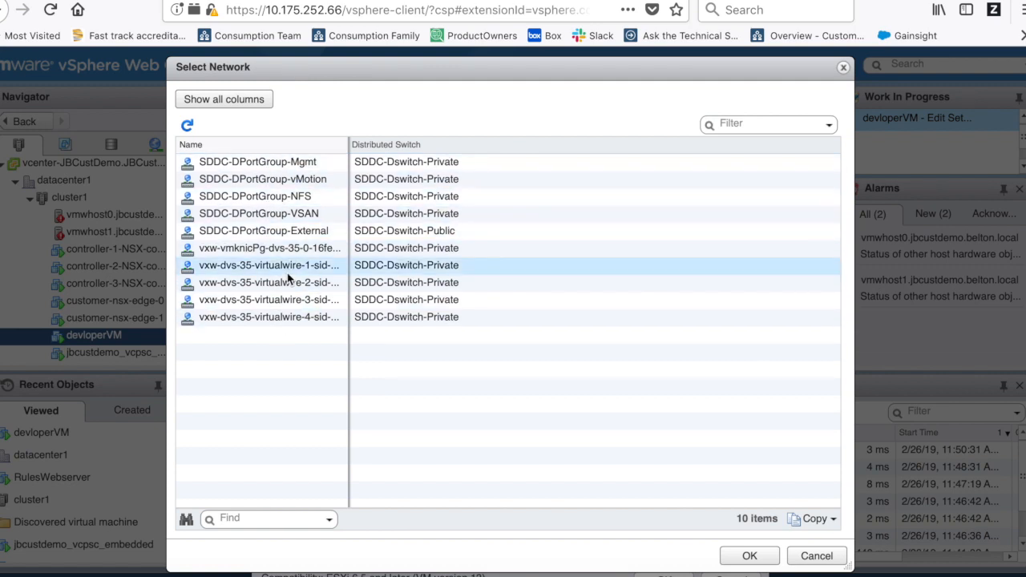
{"action": "left_click", "coordinate": [295, 194]}
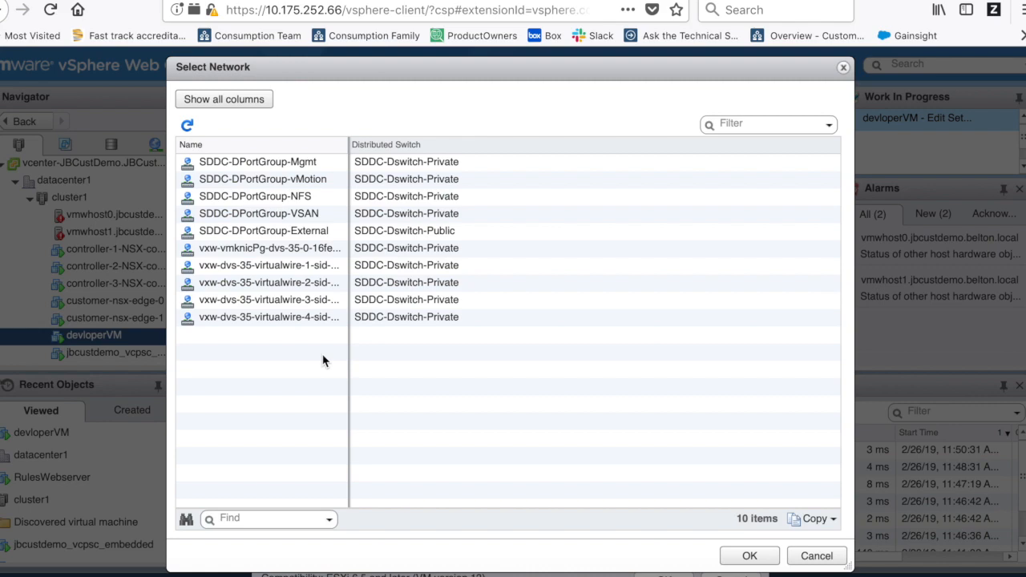
{"action": "left_click", "coordinate": [355, 287]}
{"action": "left_click", "coordinate": [819, 555]}
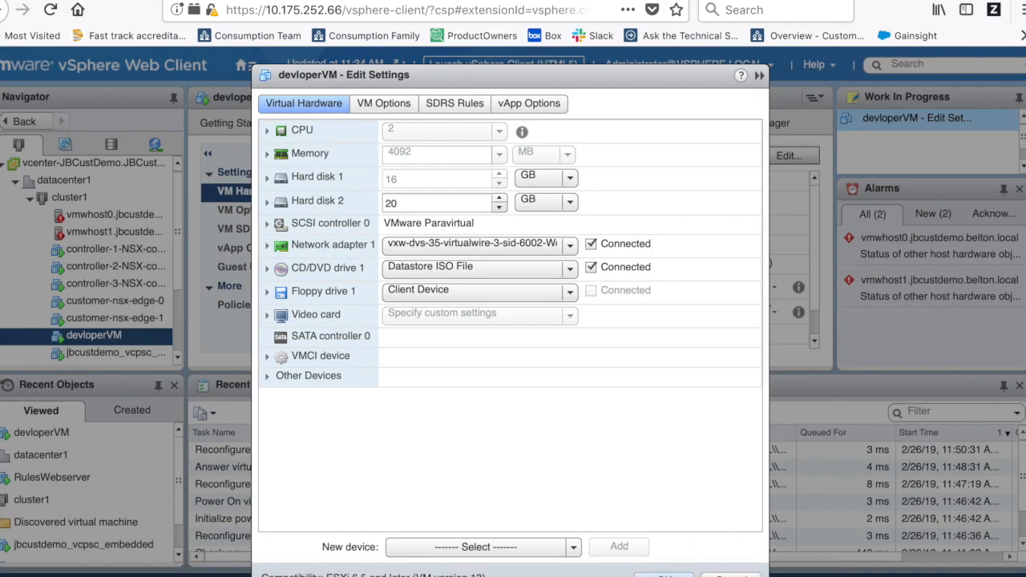
{"action": "left_click", "coordinate": [726, 571]}
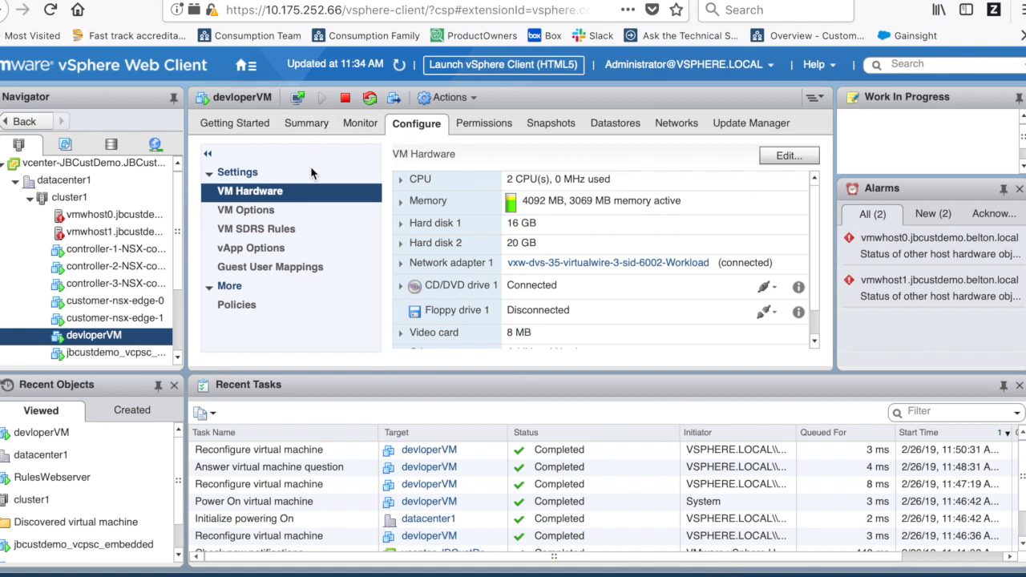
{"action": "left_click", "coordinate": [323, 131]}
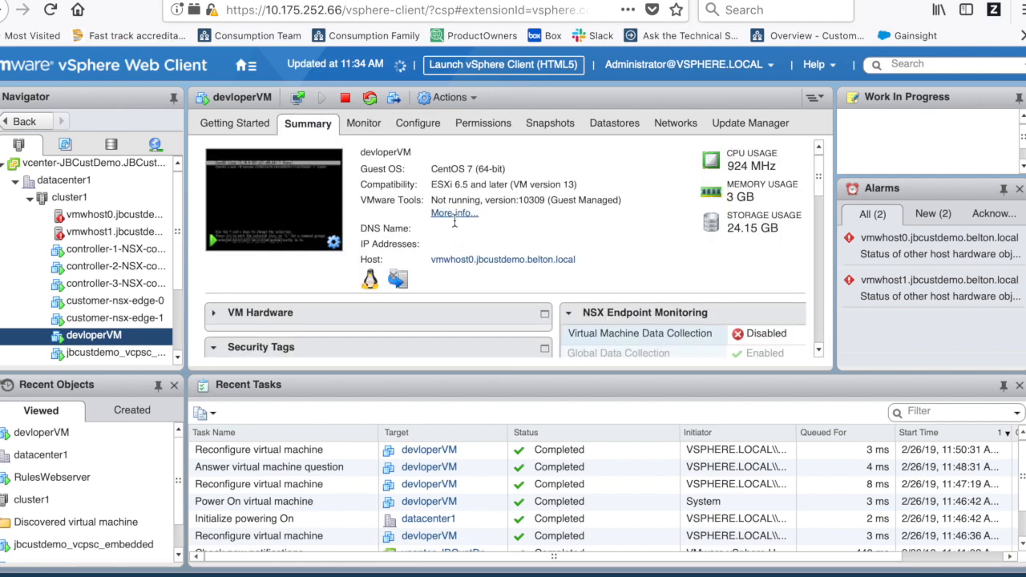
{"action": "left_click", "coordinate": [454, 214]}
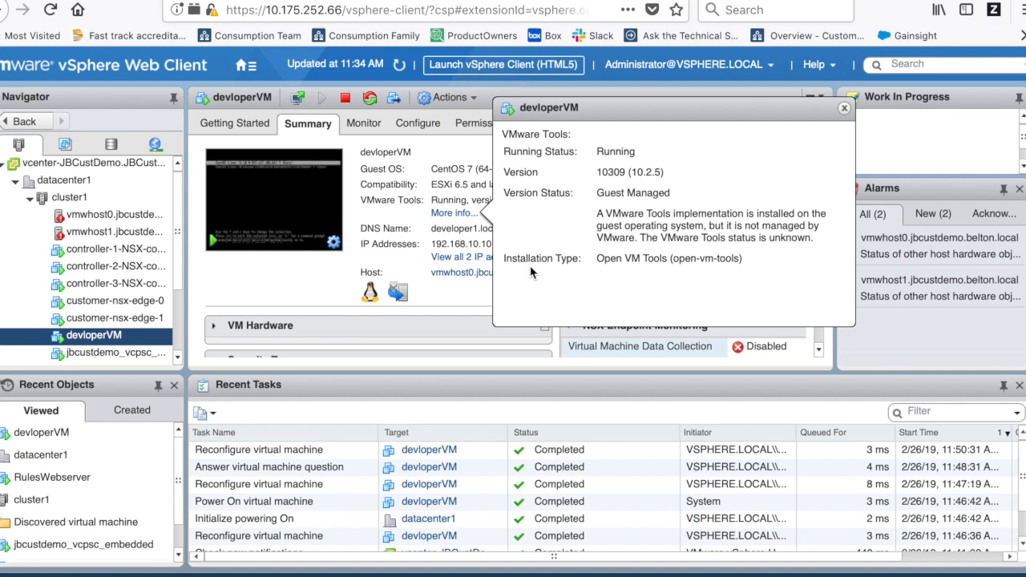
{"action": "left_click", "coordinate": [844, 107]}
{"action": "left_click", "coordinate": [417, 125]}
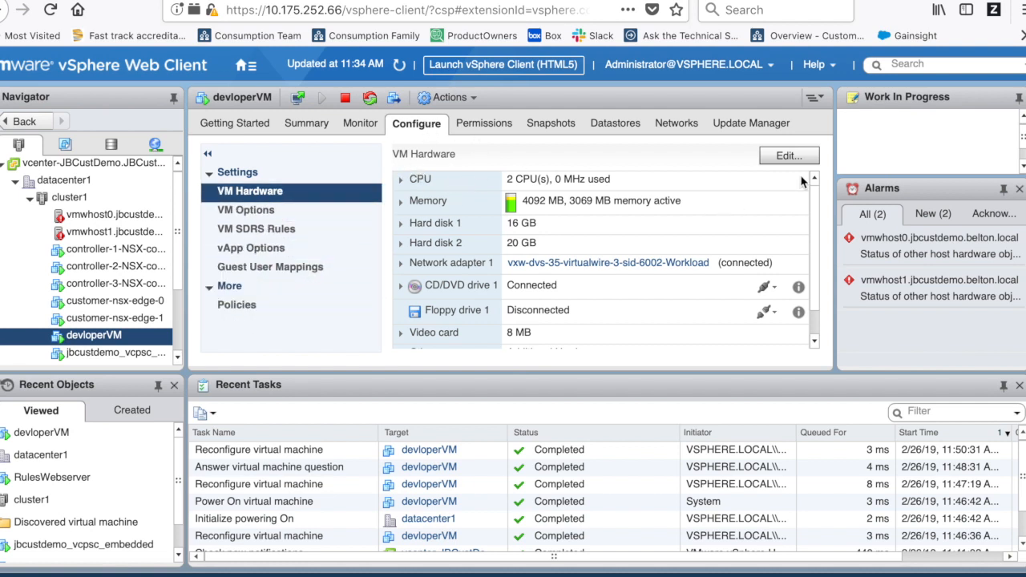
- Enable 'Check and upgrade VMware Tools before each power on' in devloperVM's VM Options
{"action": "left_click", "coordinate": [789, 156]}
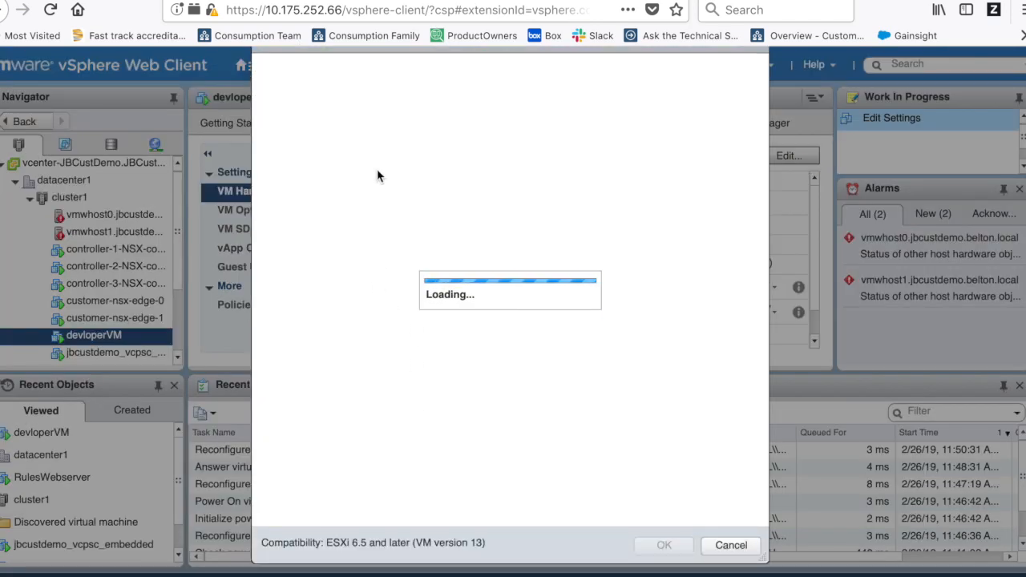
{"action": "left_click", "coordinate": [387, 69]}
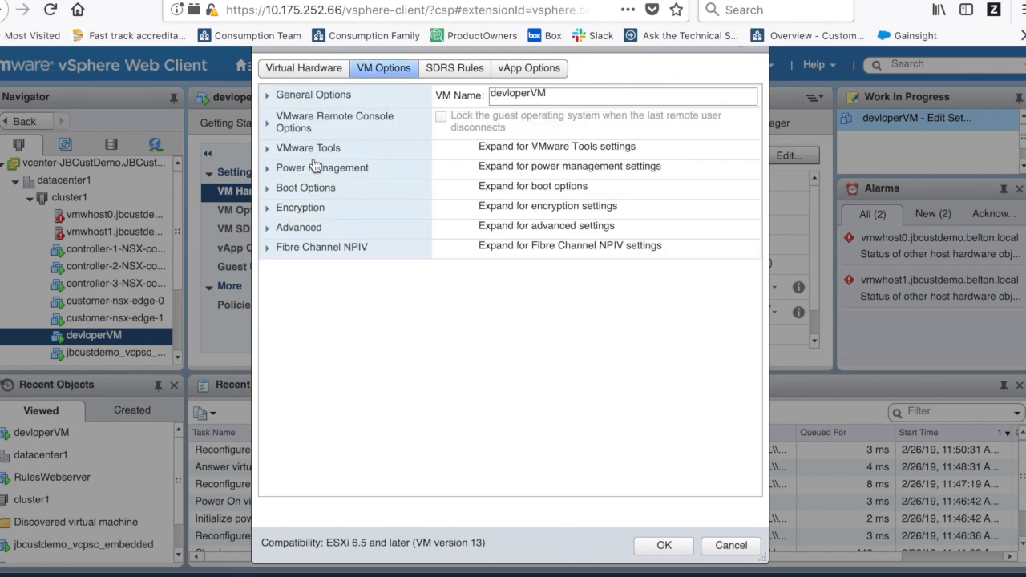
{"action": "left_click", "coordinate": [272, 147]}
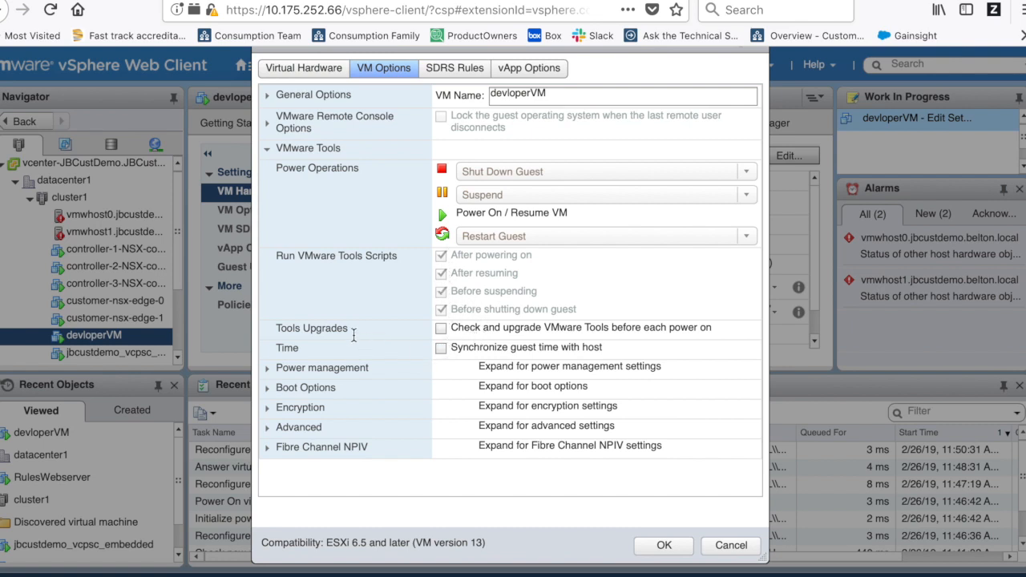
{"action": "left_click", "coordinate": [443, 329]}
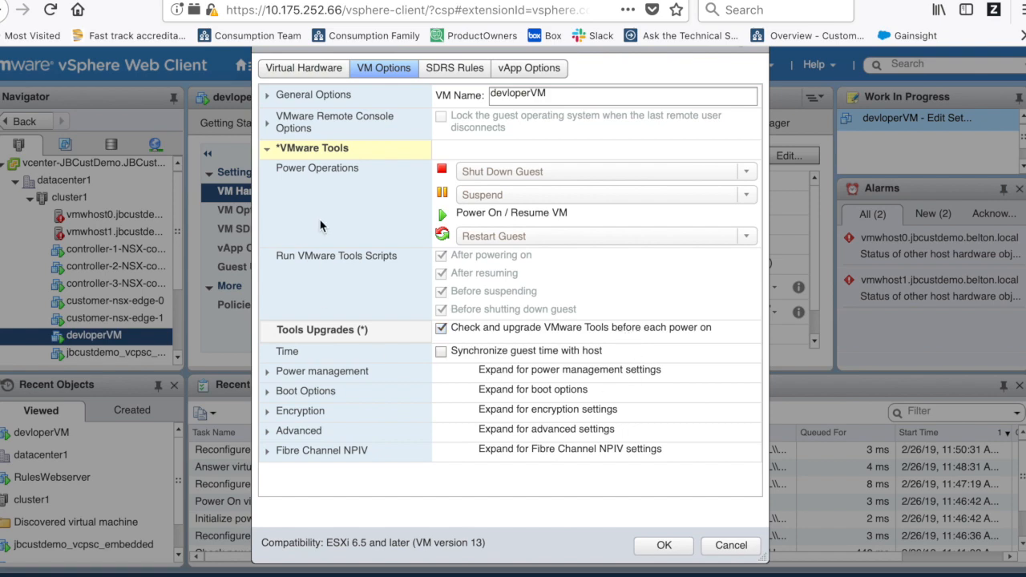
{"action": "left_click", "coordinate": [665, 546]}
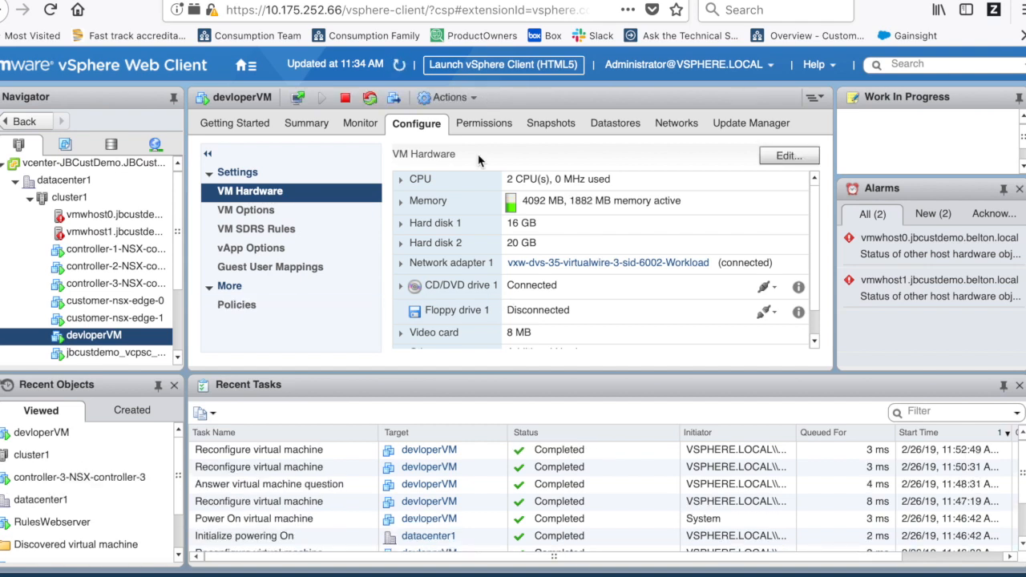
- Add a New VM and Template Folder called myTemplates to datacenter1
{"action": "left_click", "coordinate": [72, 181]}
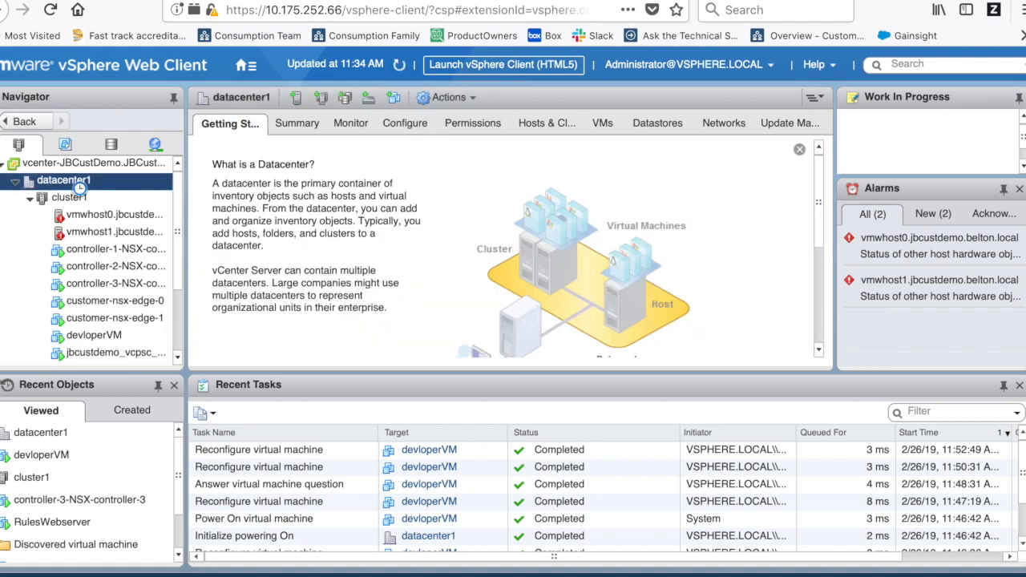
{"action": "right_click", "coordinate": [77, 184]}
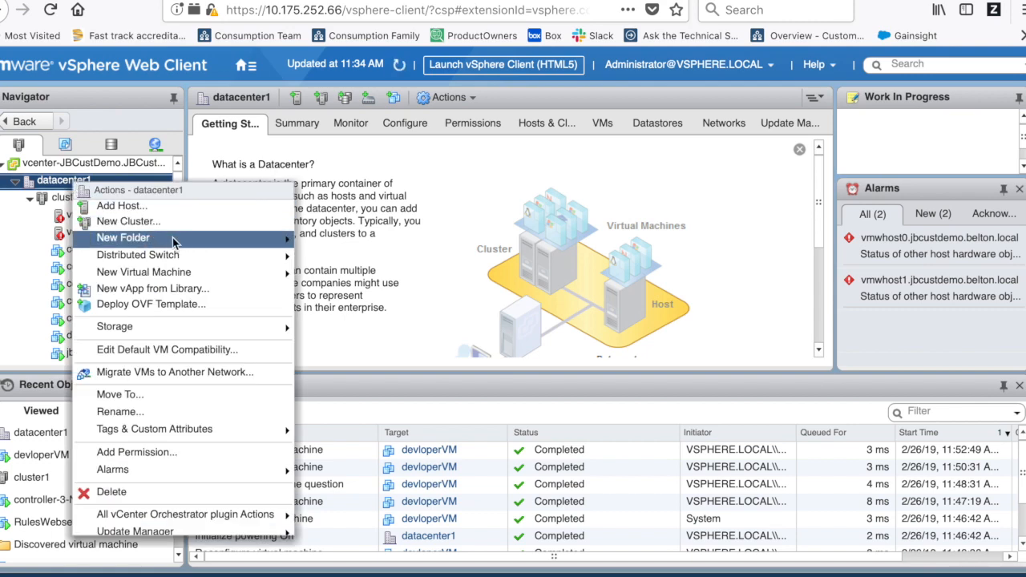
{"action": "mouse_move", "coordinate": [178, 242]}
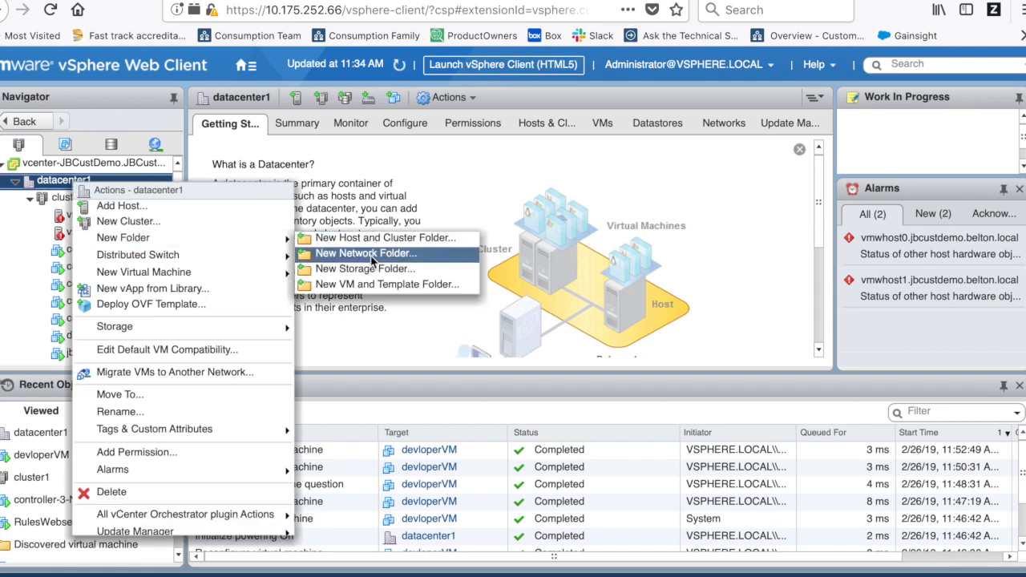
{"action": "left_click", "coordinate": [408, 287]}
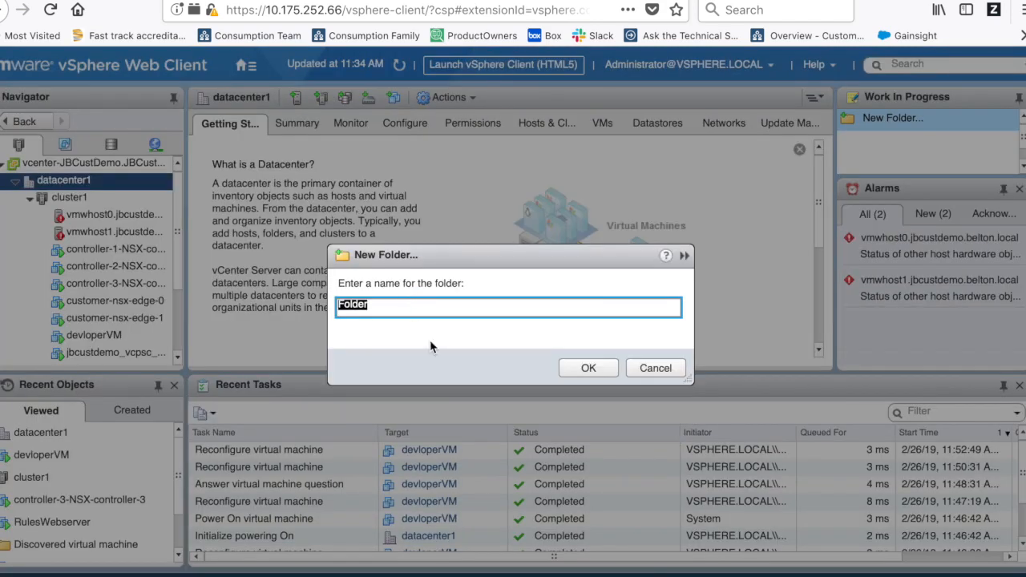
{"action": "type", "text": "myTemplates"}
{"action": "left_click", "coordinate": [591, 368]}
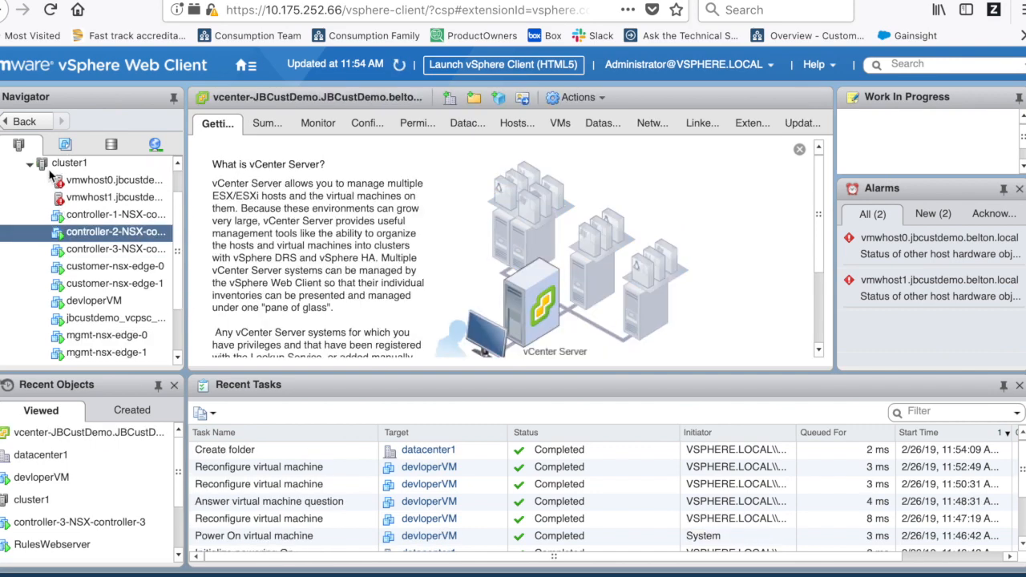
{"action": "scroll", "coordinate": [51, 174], "scroll_direction": "up", "scroll_amount": 2}
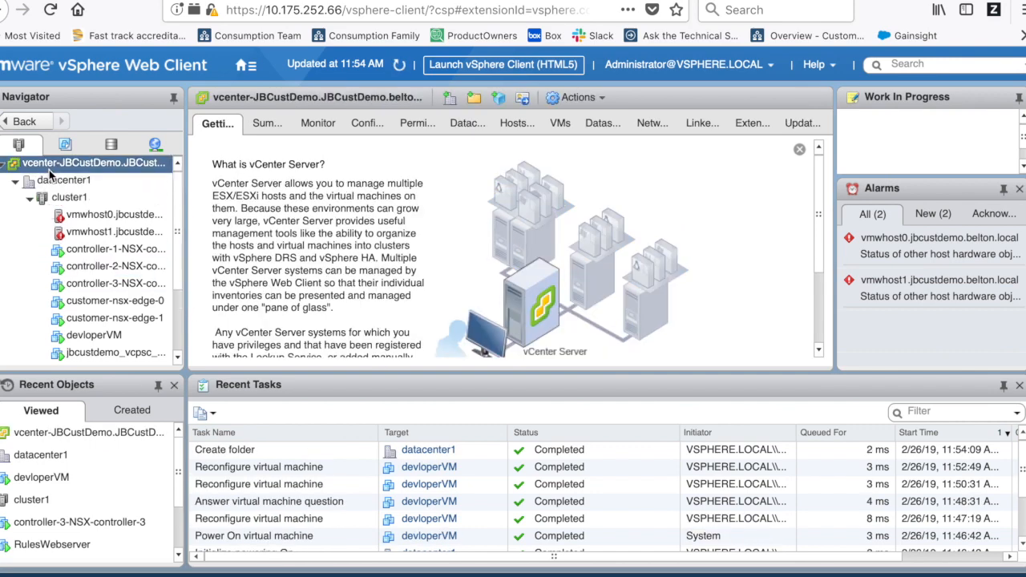
- Expand datacenter1 in the VMs and Templates view and select RulesWebserver
{"action": "left_click", "coordinate": [66, 146]}
{"action": "left_click", "coordinate": [16, 181]}
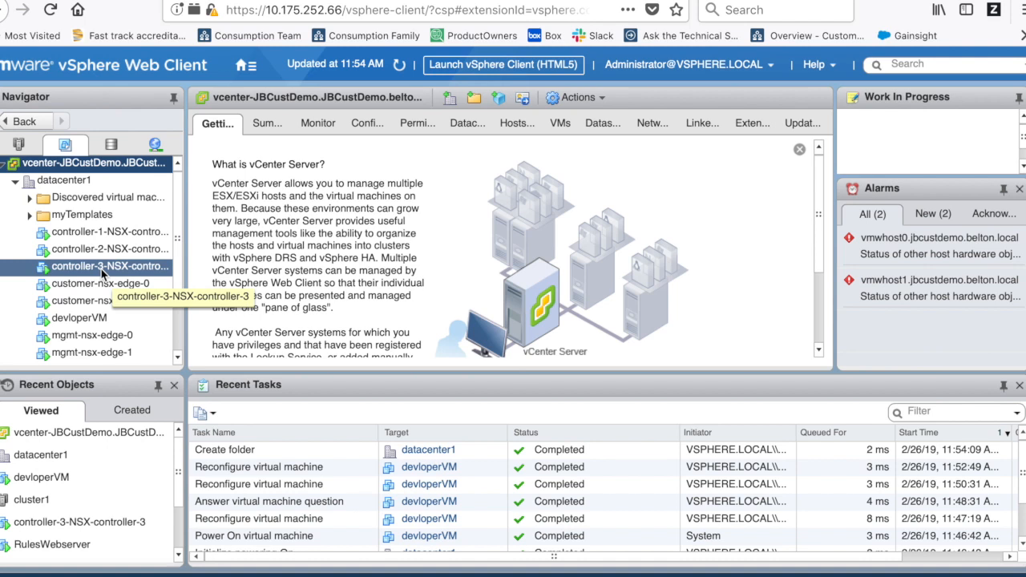
{"action": "scroll", "coordinate": [98, 288], "scroll_direction": "down", "scroll_amount": 2}
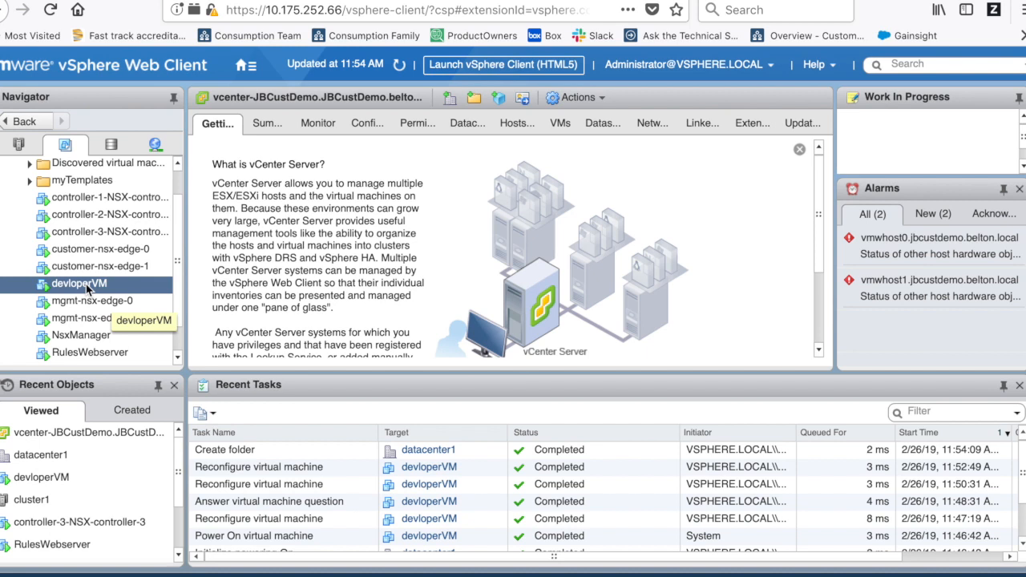
{"action": "left_click", "coordinate": [88, 357]}
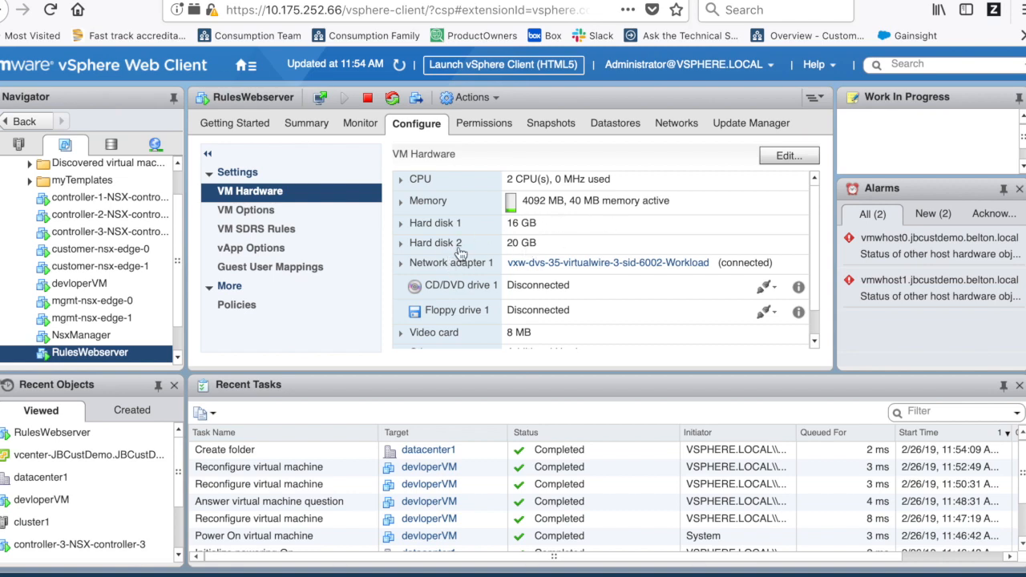
{"action": "left_click", "coordinate": [112, 353]}
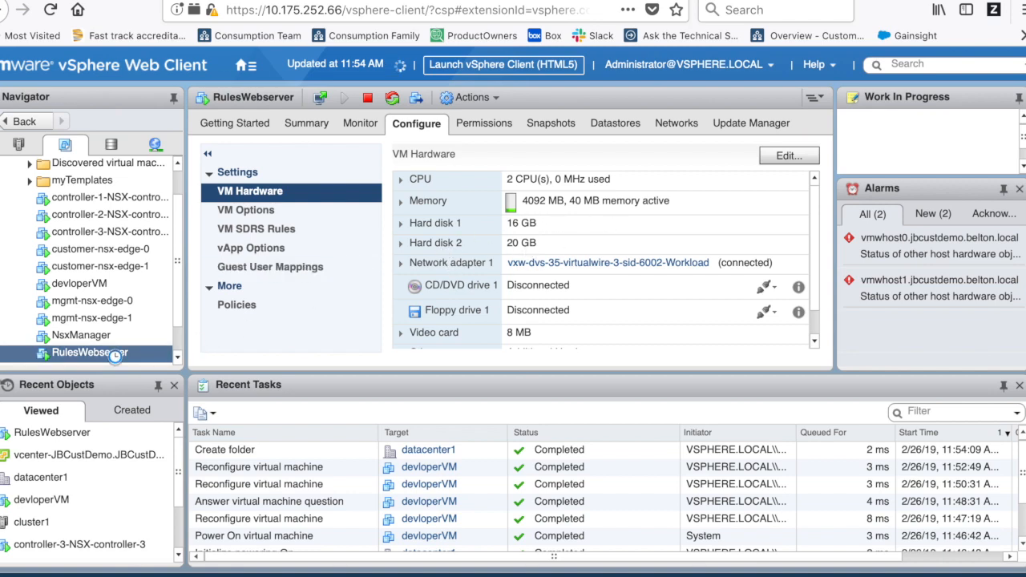
- Start Clone to Template for RulesWebserver, naming it RulesWebserverTemplate in the myTemplates folder
{"action": "right_click", "coordinate": [115, 354]}
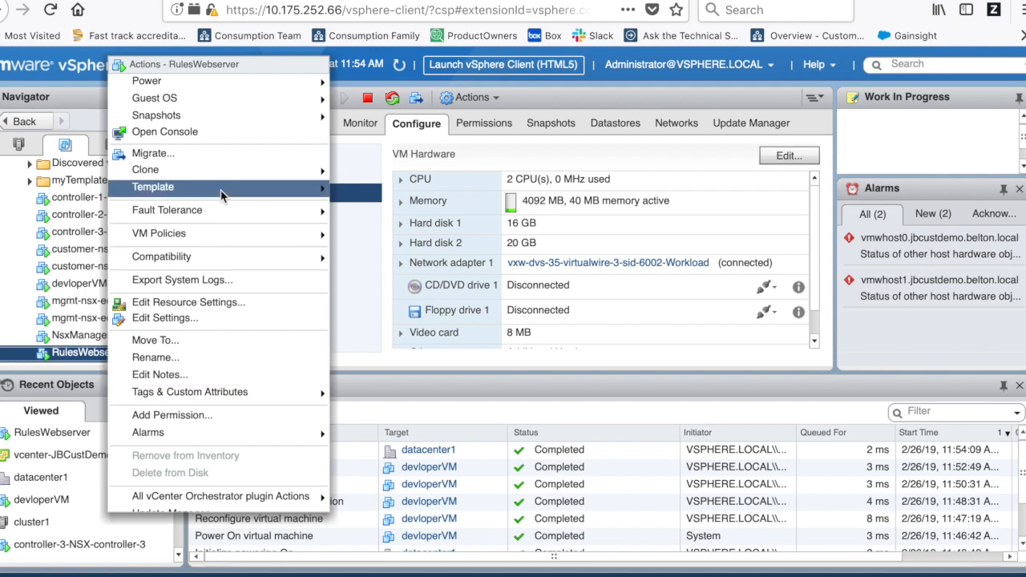
{"action": "mouse_move", "coordinate": [241, 178]}
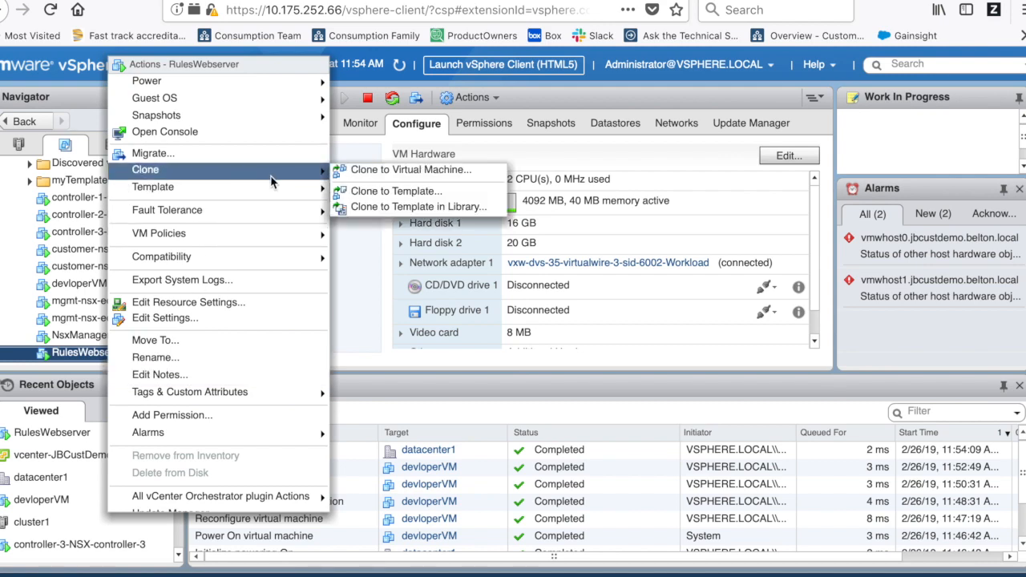
{"action": "left_click", "coordinate": [419, 193]}
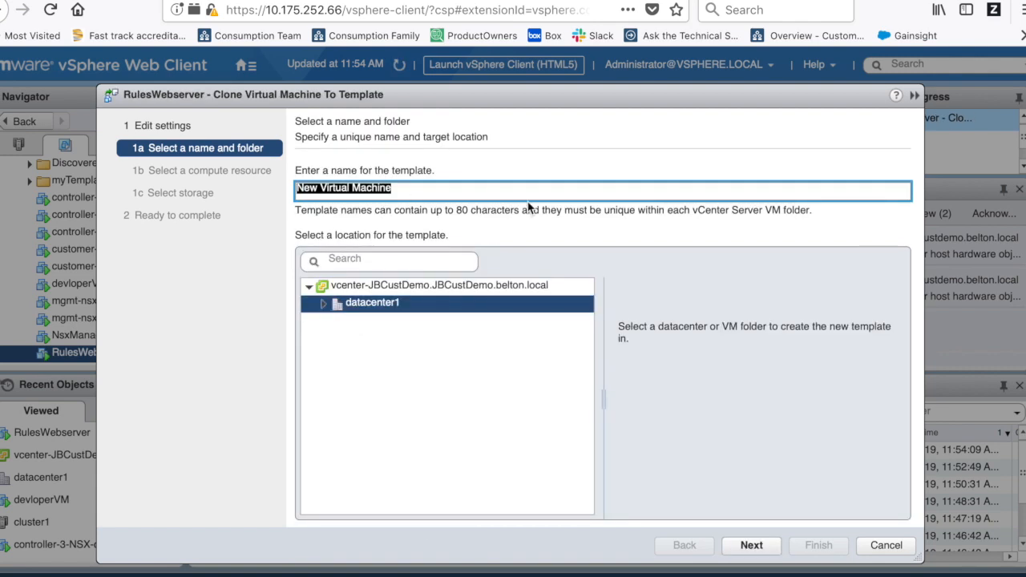
{"action": "type", "text": "RulesW"}
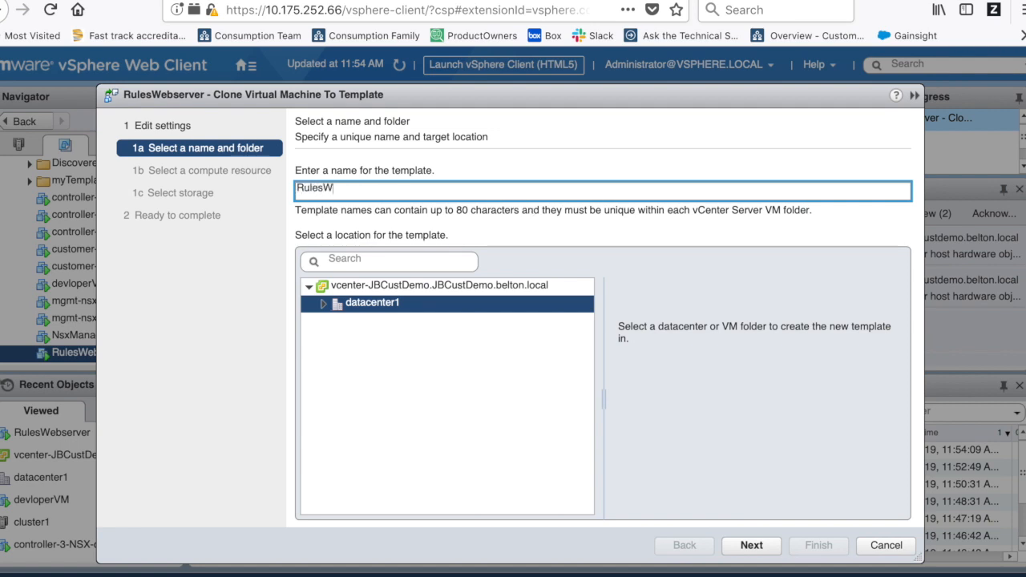
{"action": "type", "text": "ebserverTemplate"}
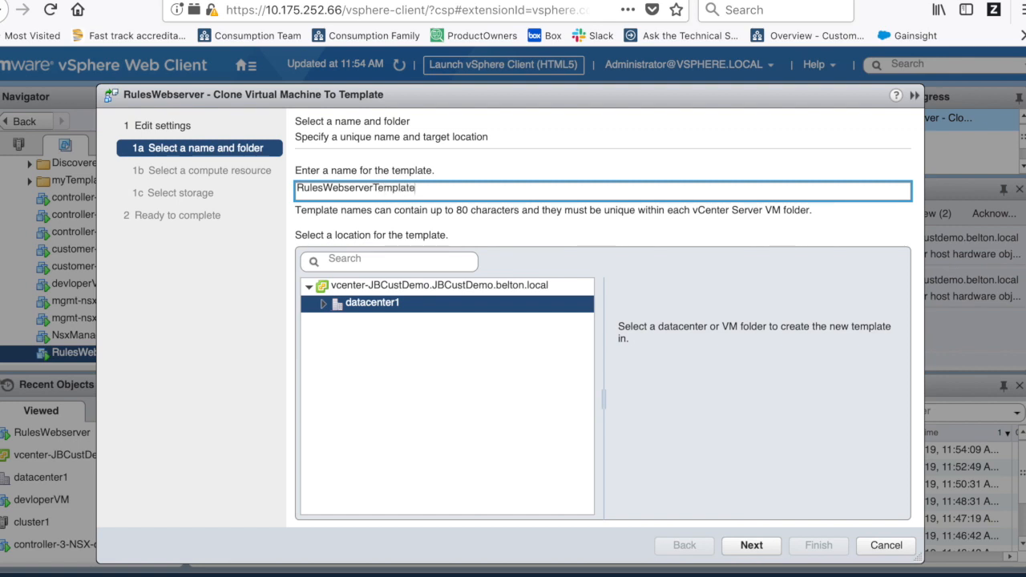
{"action": "left_click", "coordinate": [324, 304]}
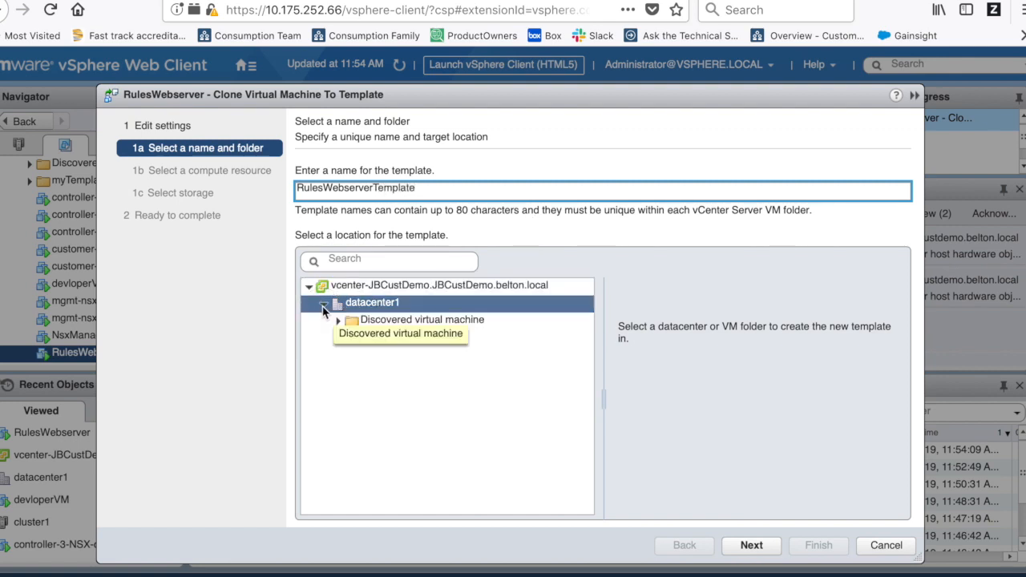
{"action": "left_click", "coordinate": [371, 336]}
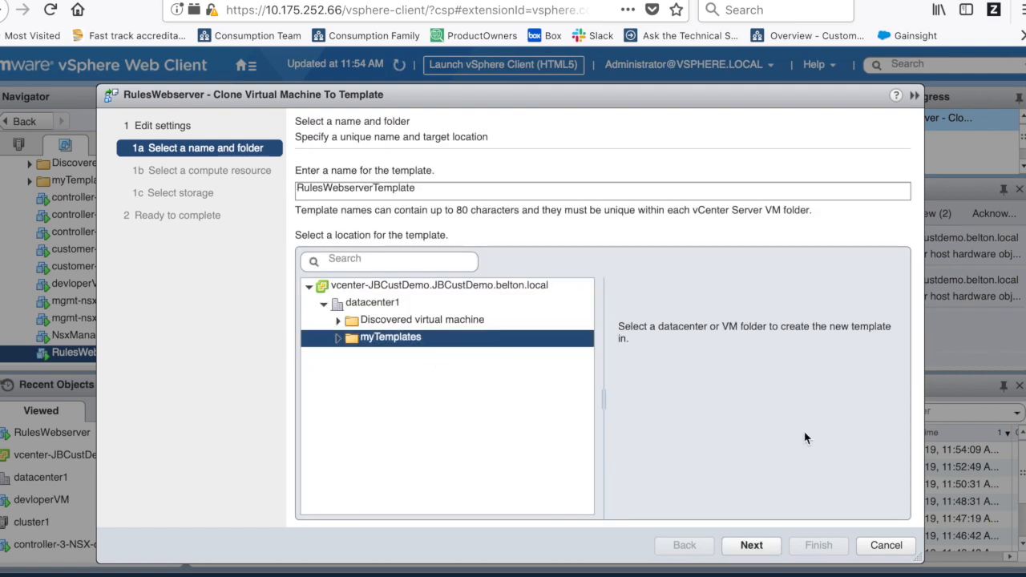
{"action": "left_click", "coordinate": [752, 545]}
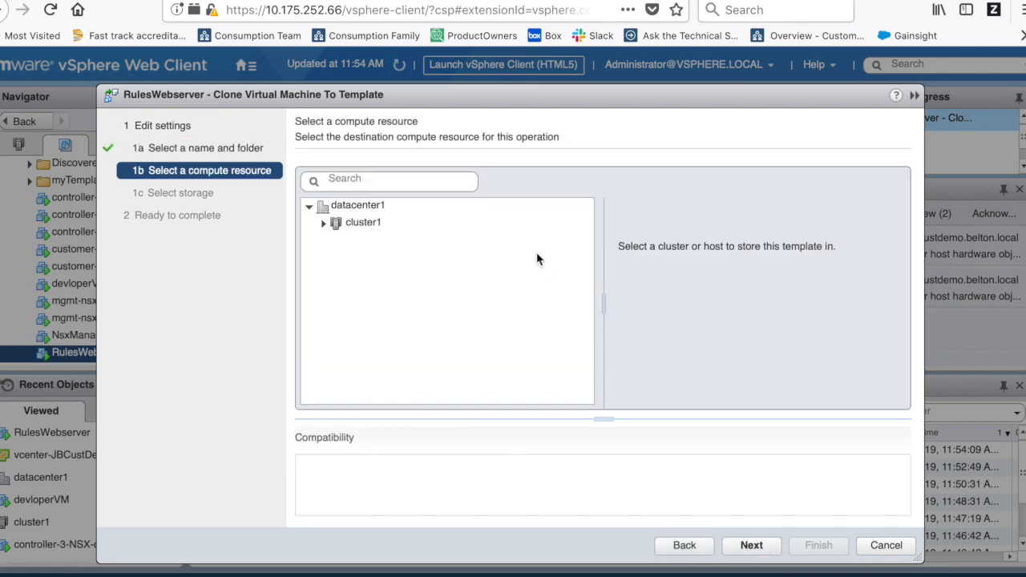
- Place the template on cluster1 and datastore1 and finish the clone
{"action": "left_click", "coordinate": [369, 228]}
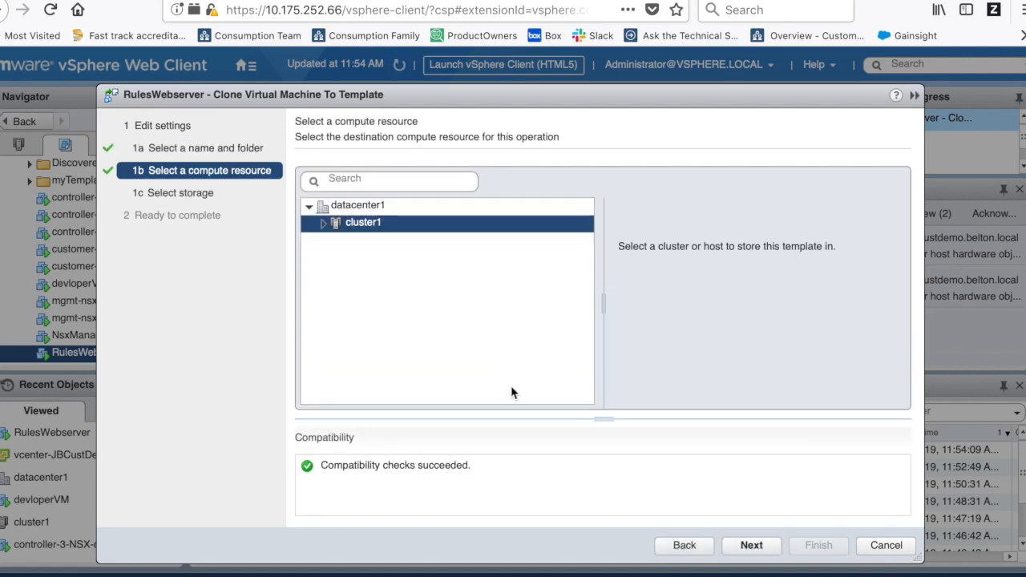
{"action": "left_click", "coordinate": [752, 546]}
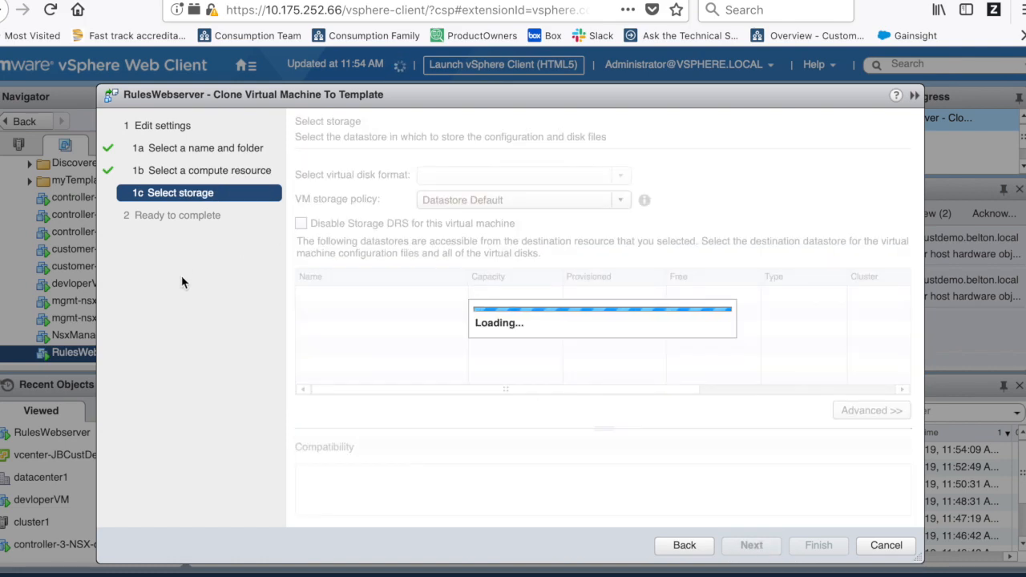
{"action": "left_click", "coordinate": [357, 307]}
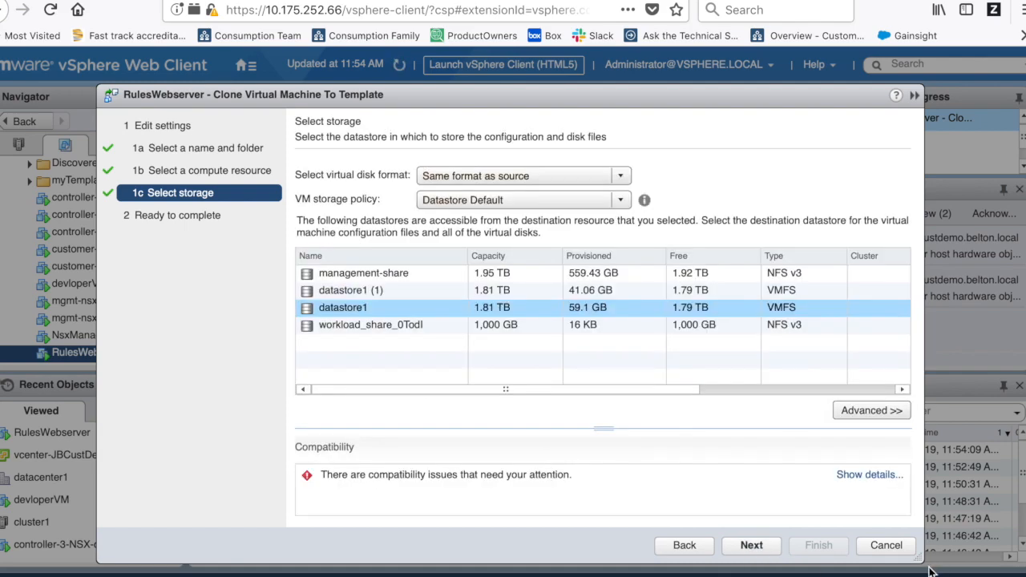
{"action": "left_click", "coordinate": [750, 545]}
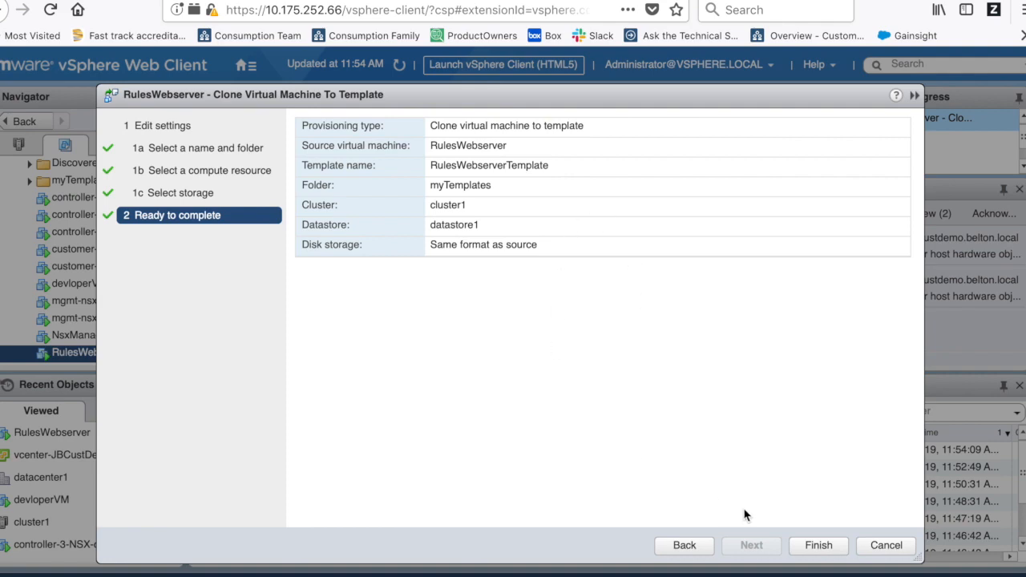
{"action": "left_click", "coordinate": [819, 546]}
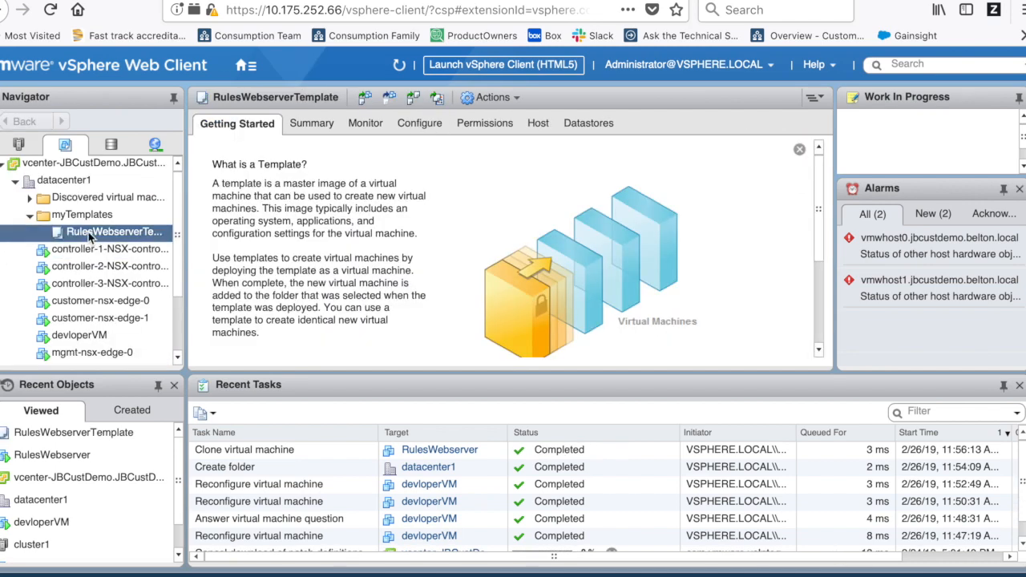
- Begin a new VM from RulesWebserverTemplate named Ruleswebserver2
{"action": "right_click", "coordinate": [90, 234]}
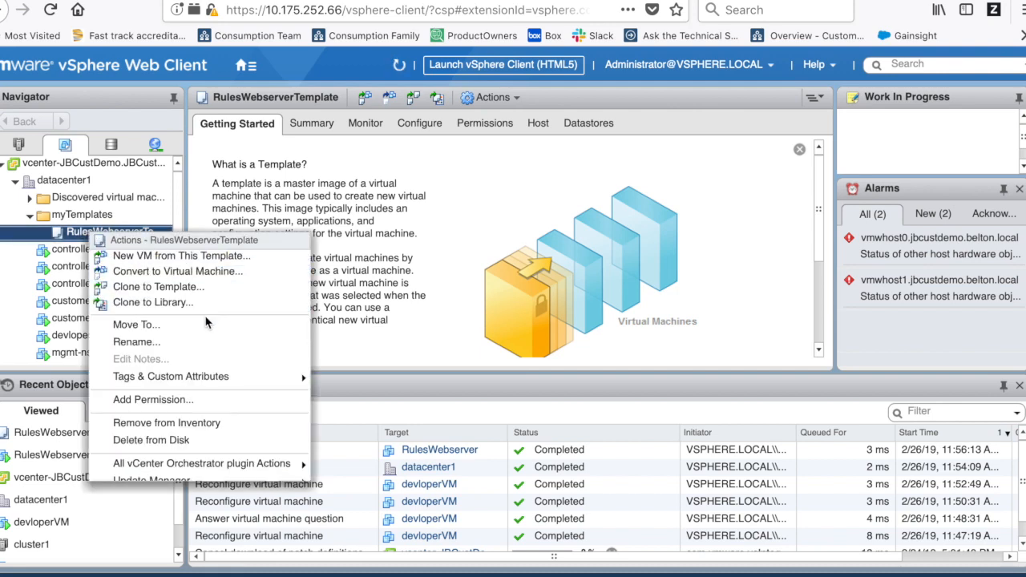
{"action": "left_click", "coordinate": [143, 256]}
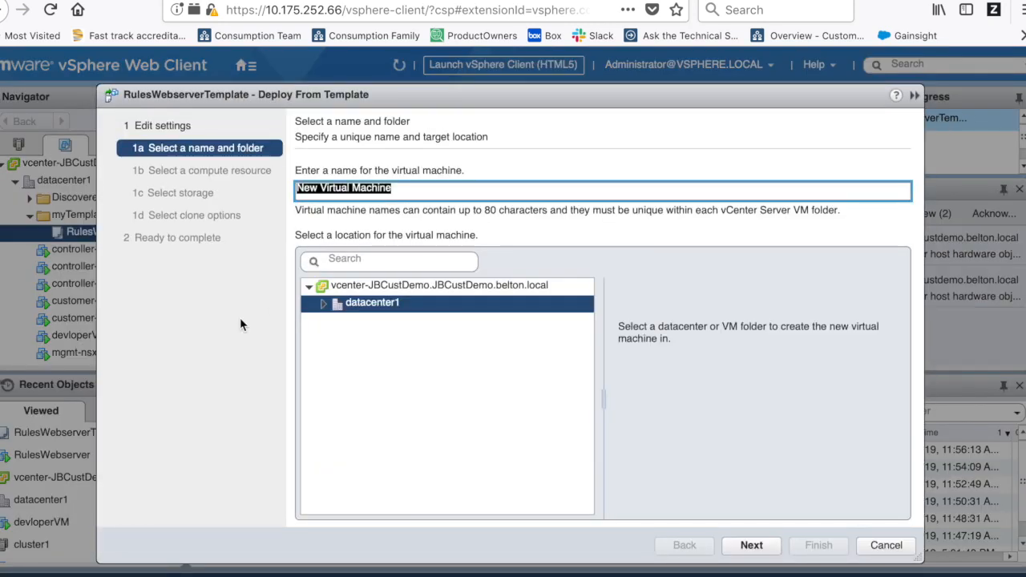
{"action": "type", "text": "llles"}
{"action": "key", "text": "BackSpace"}
{"action": "key", "text": "BackSpace"}
{"action": "key", "text": "BackSpace"}
{"action": "key", "text": "BackSpace"}
{"action": "key", "text": "BackSpace"}
{"action": "type", "text": "Rule"}
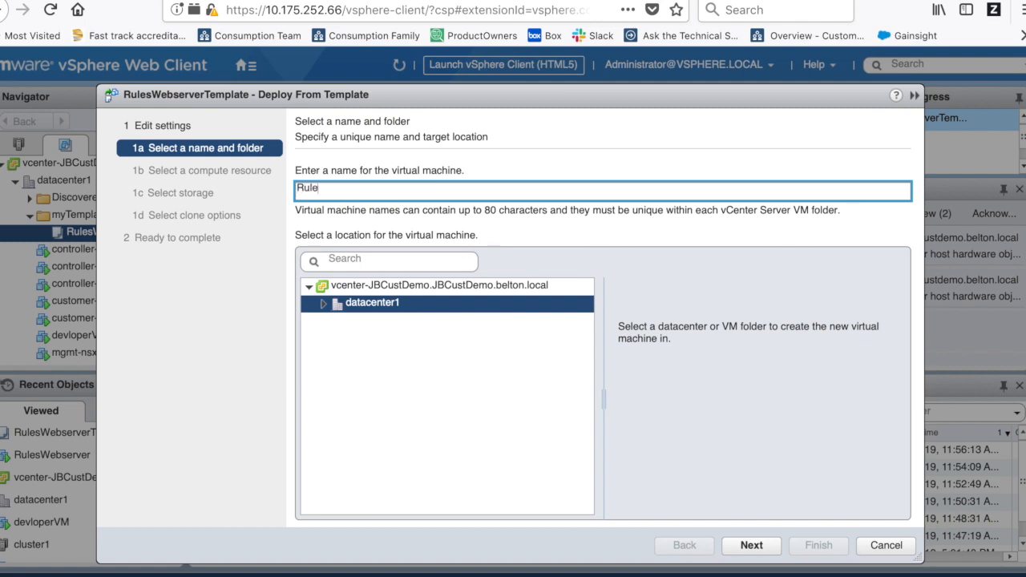
{"action": "type", "text": "sWe"}
{"action": "key", "text": "BackSpace"}
{"action": "key", "text": "BackSpace"}
{"action": "type", "text": "wbbserver2"}
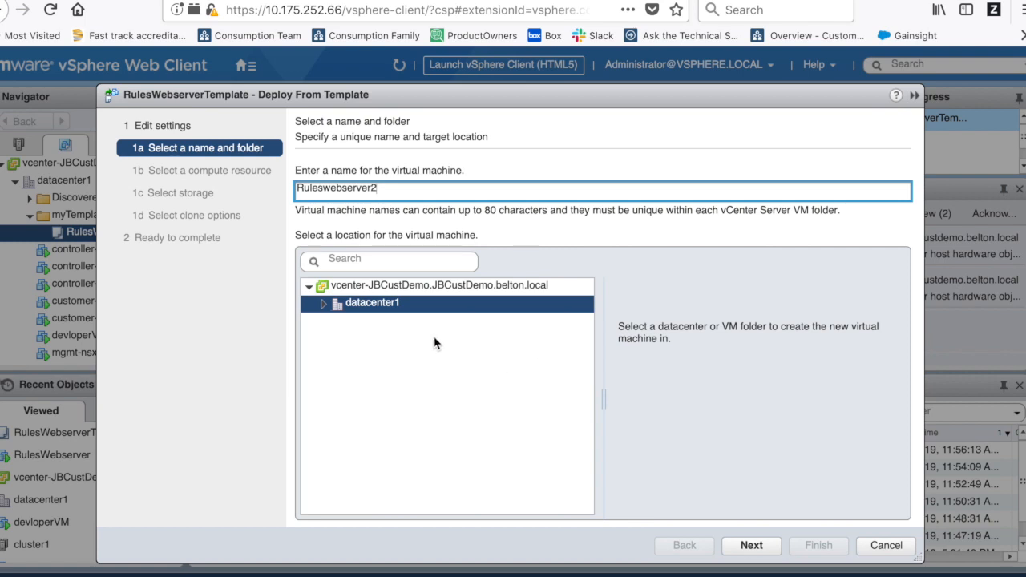
{"action": "left_click", "coordinate": [754, 546]}
- Put Ruleswebserver2 on cluster1 and datastore1, set it to power on after creation, and finish
{"action": "left_click", "coordinate": [430, 231]}
{"action": "left_click", "coordinate": [751, 545]}
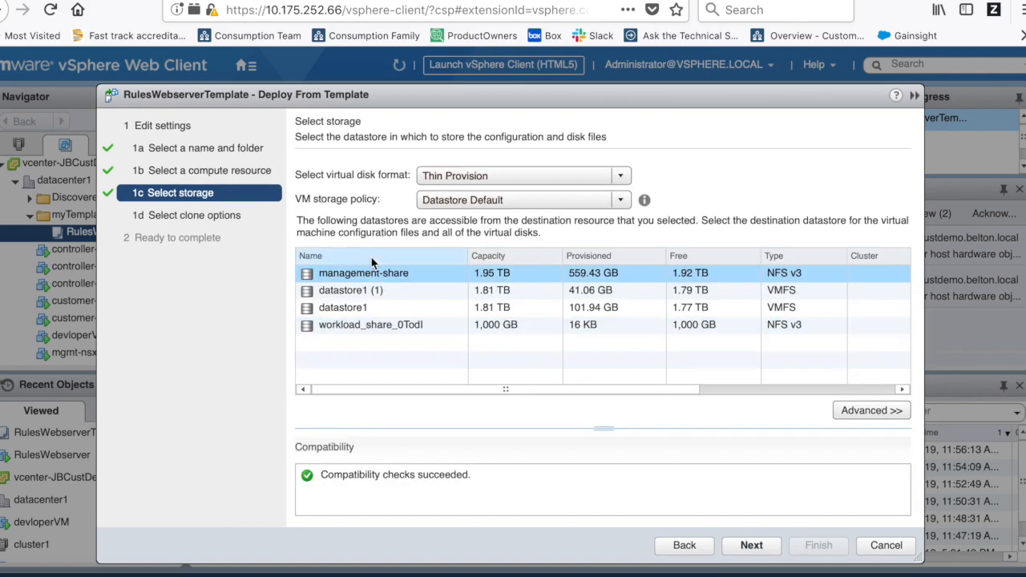
{"action": "left_click", "coordinate": [341, 308]}
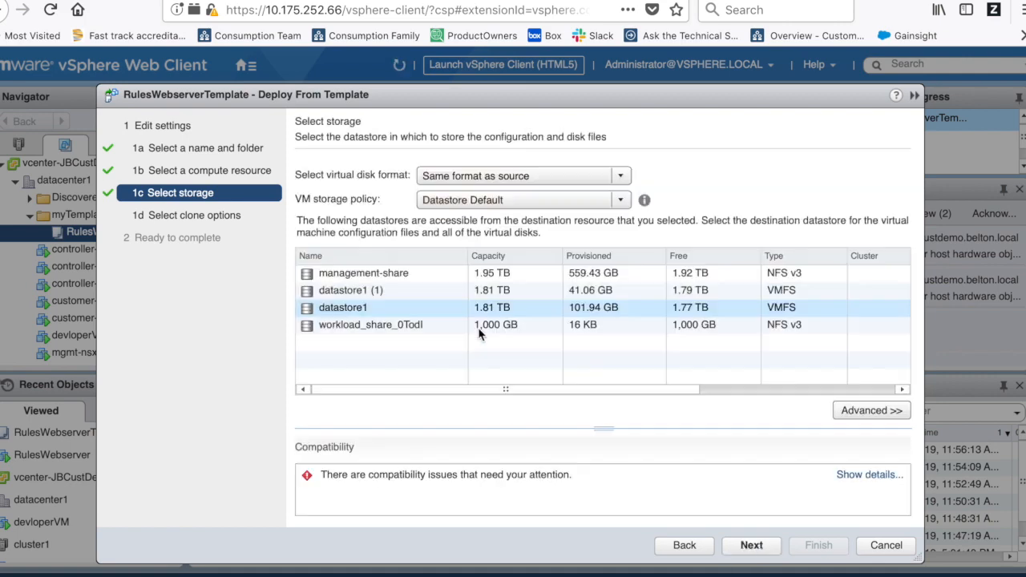
{"action": "left_click", "coordinate": [748, 544]}
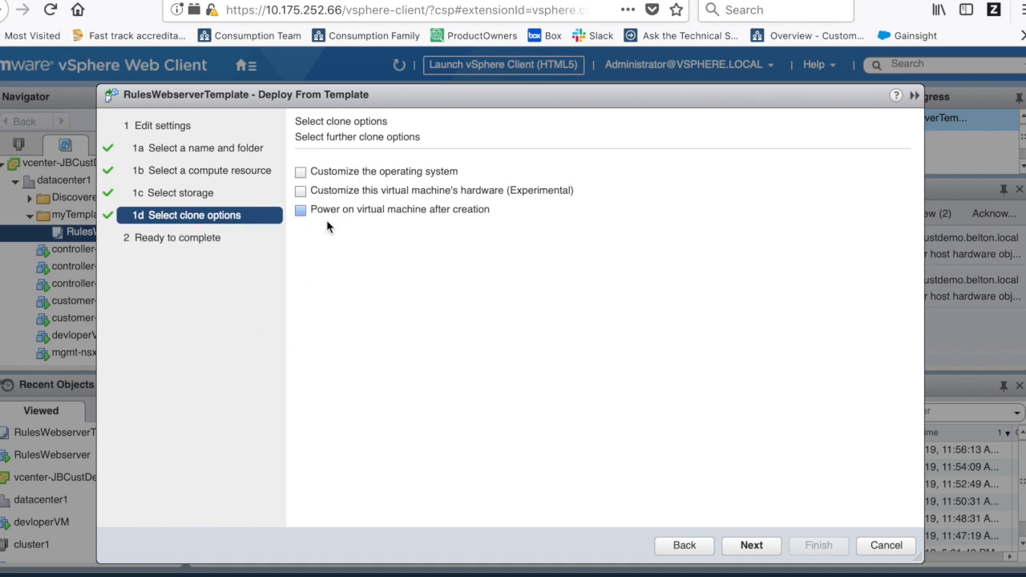
{"action": "left_click", "coordinate": [301, 211]}
{"action": "left_click", "coordinate": [753, 545]}
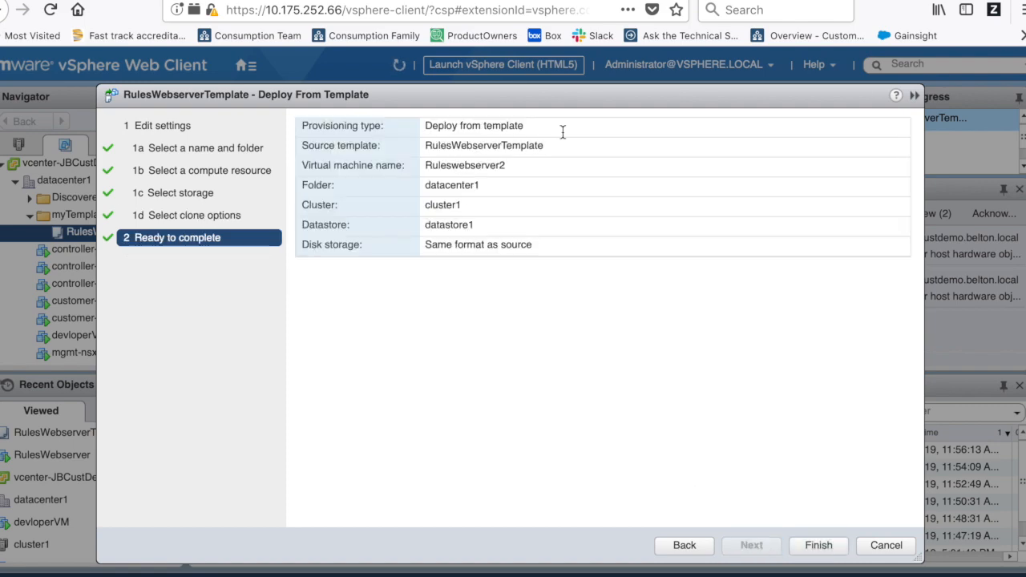
{"action": "left_click", "coordinate": [819, 545]}
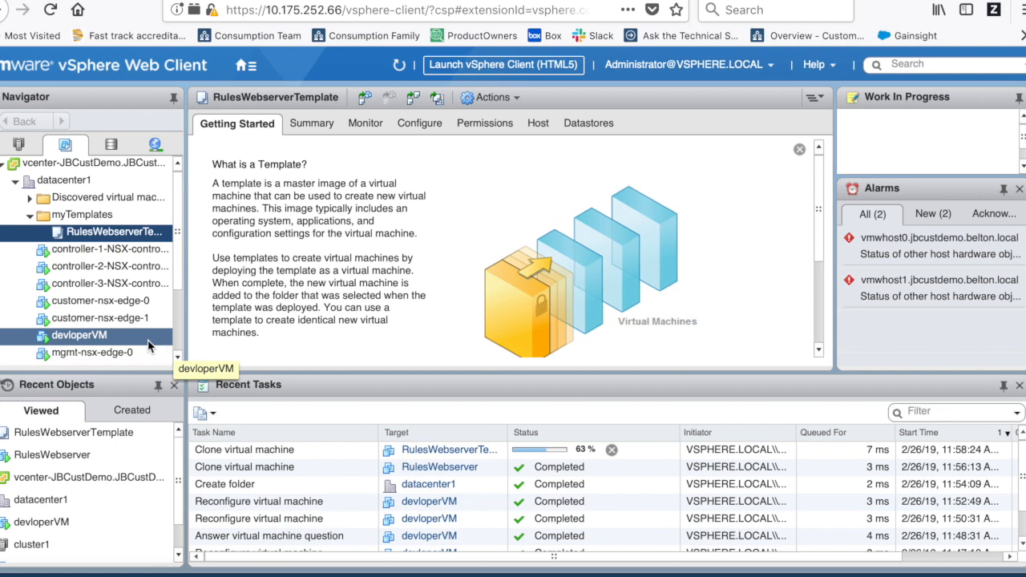
- Select Ruleswebserver2 in the inventory and view its Summary tab
{"action": "scroll", "coordinate": [104, 333], "scroll_direction": "down", "scroll_amount": 3}
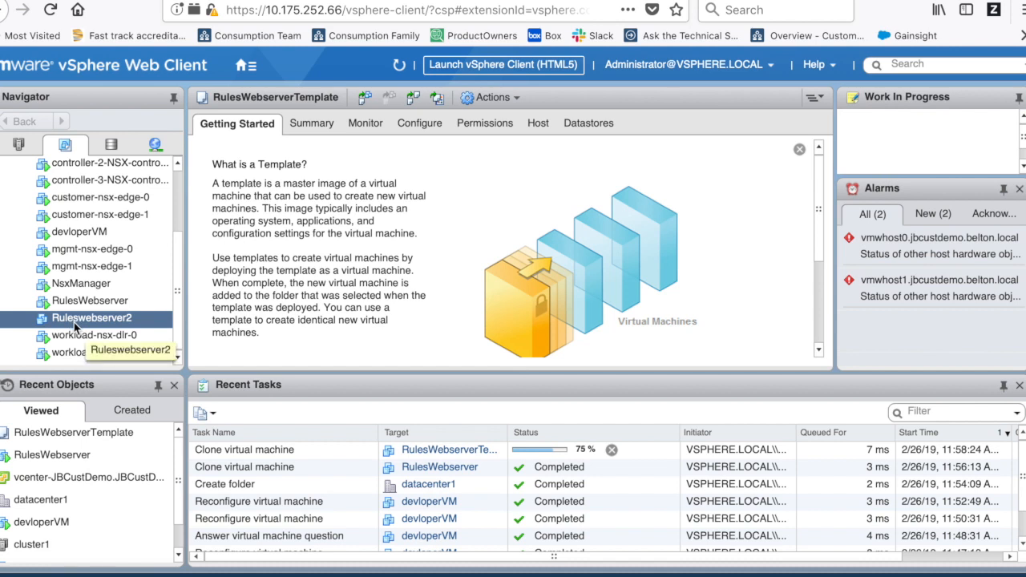
{"action": "left_click", "coordinate": [73, 321]}
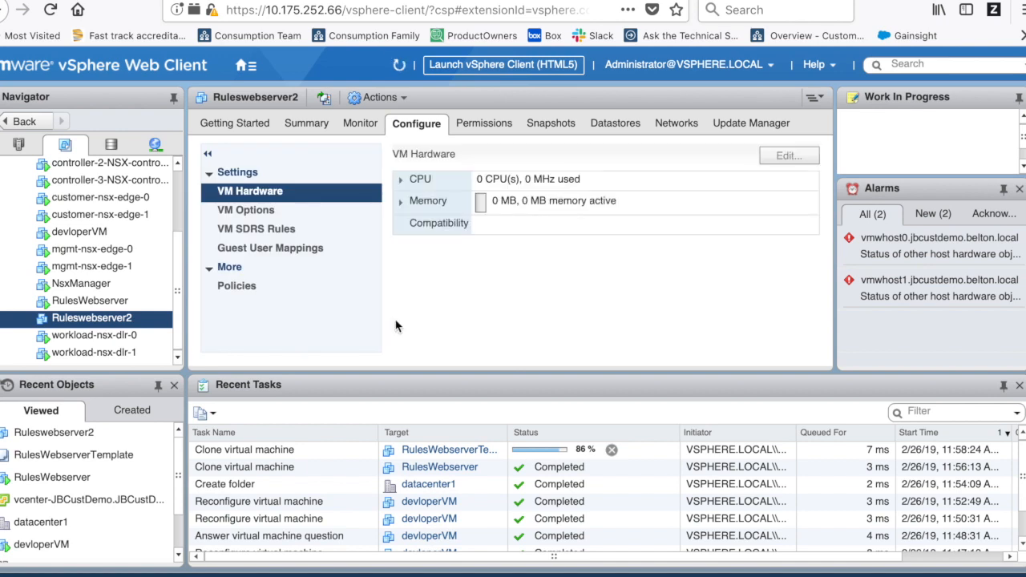
{"action": "left_click", "coordinate": [306, 125]}
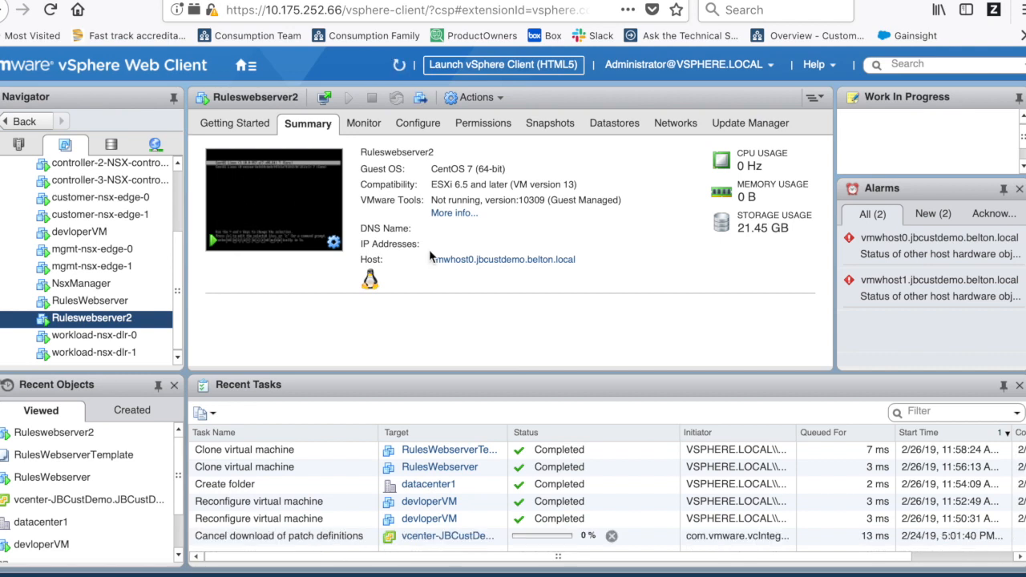
- Launch Ruleswebserver2's web console showing the CentOS 7 login prompt, then return to the vSphere Web Client
{"action": "left_click", "coordinate": [340, 204]}
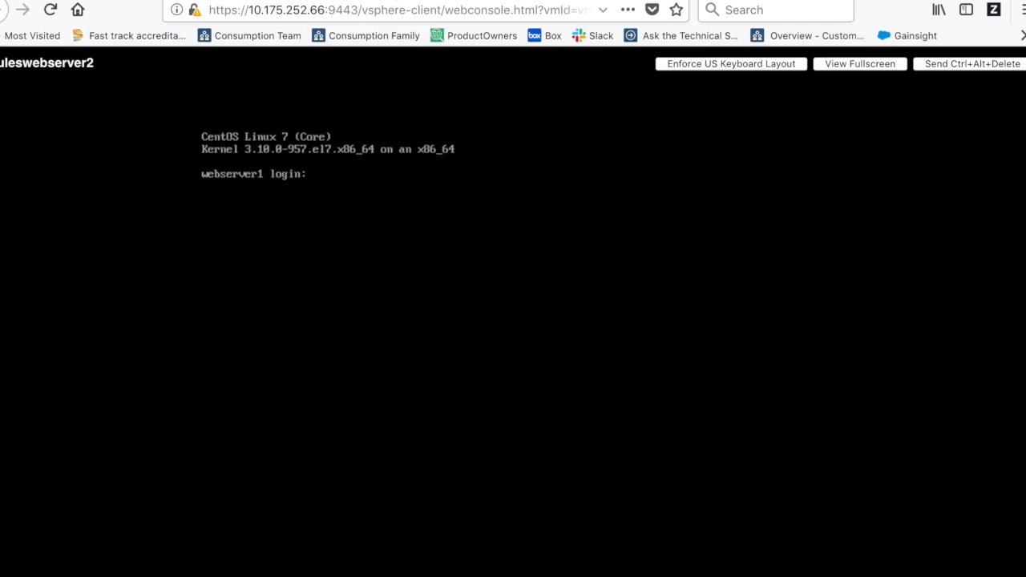
{"action": "left_click", "coordinate": [340, 1]}
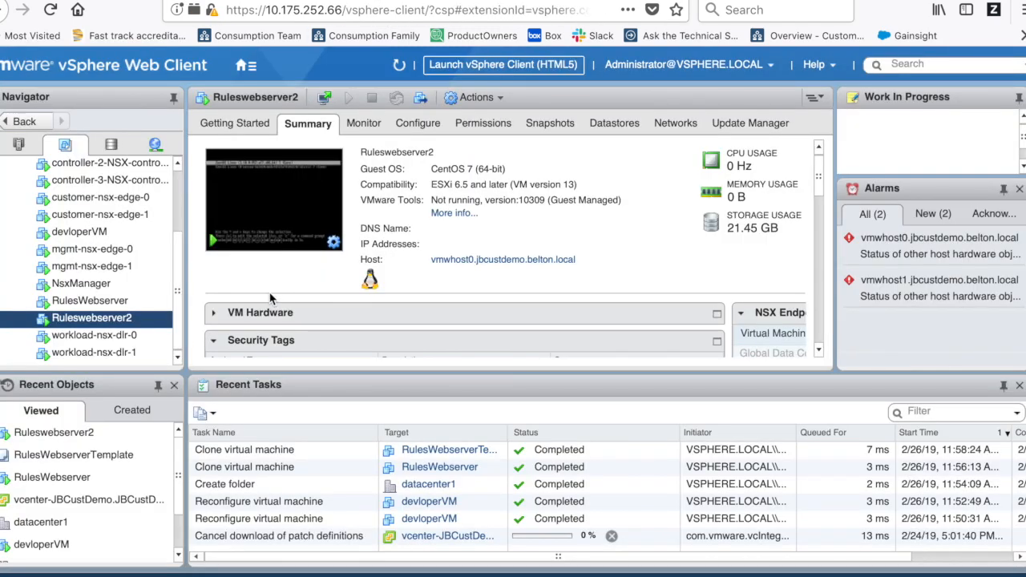